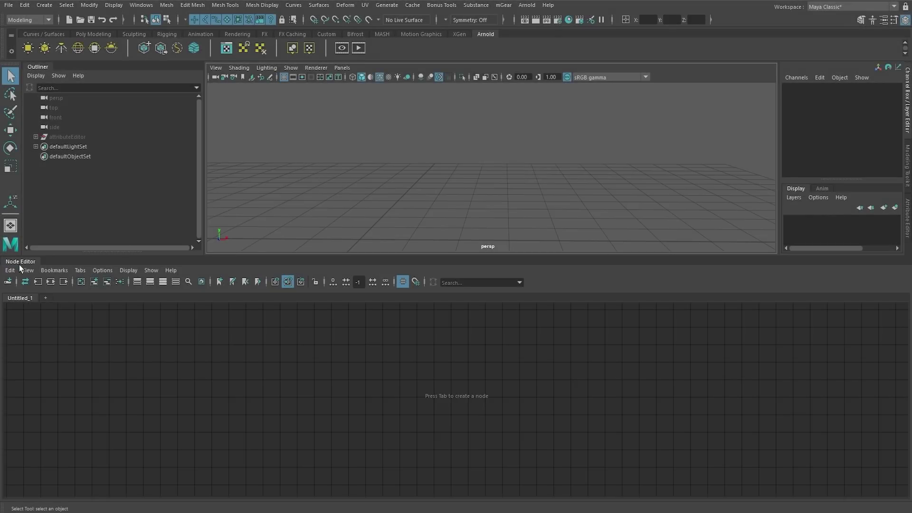
{"action": "left_click", "coordinate": [144, 5]}
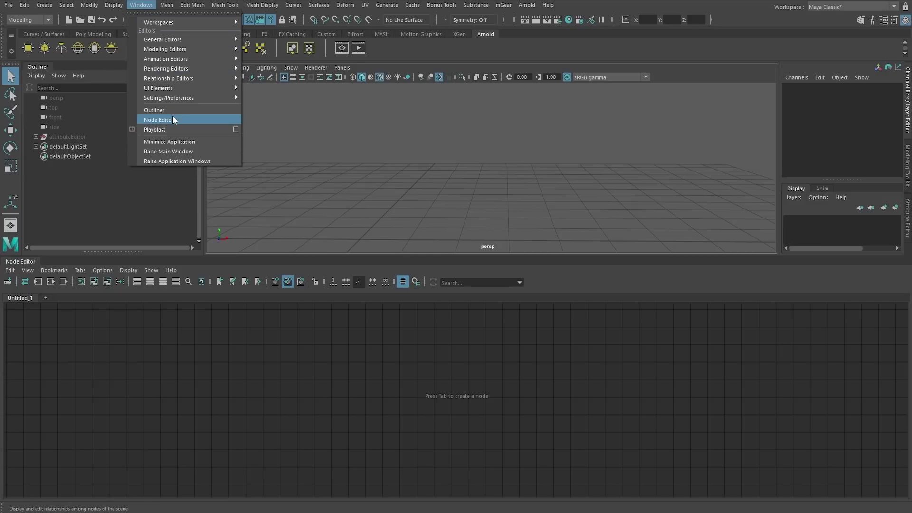
{"action": "left_click", "coordinate": [142, 345]}
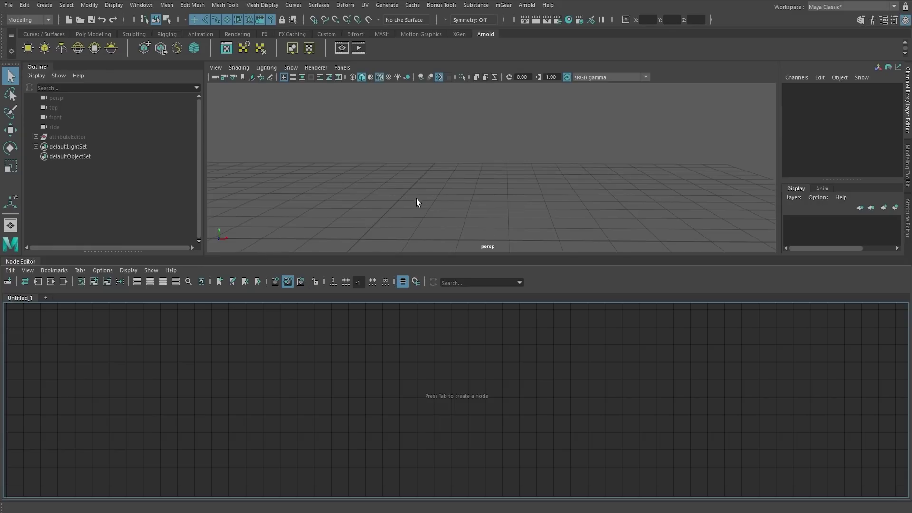
{"action": "left_click", "coordinate": [437, 195]}
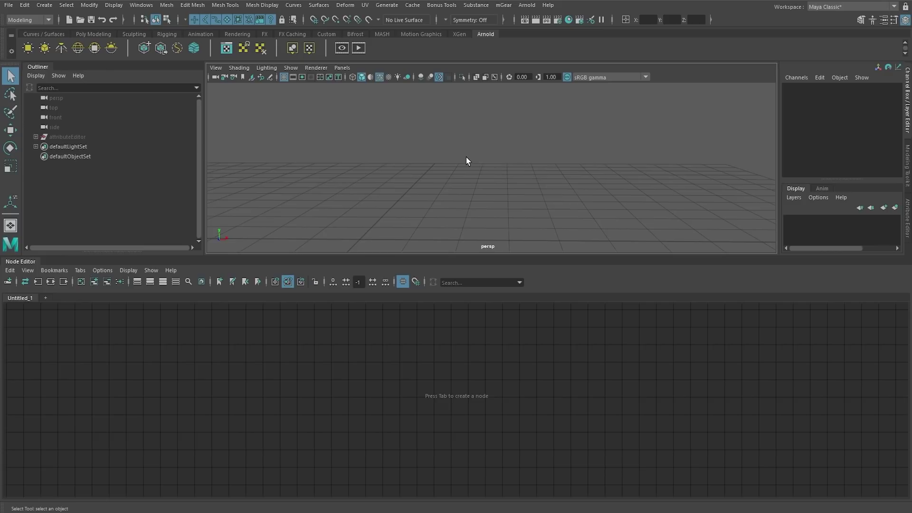
- Create a default polygon cube at the origin and frame it in the perspective view
{"action": "key", "text": "a"}
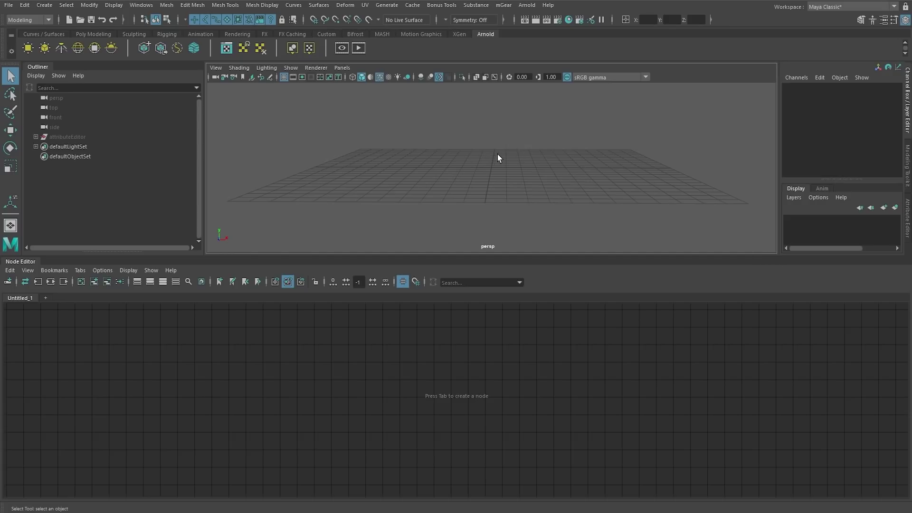
{"action": "right_click_drag", "start_coordinate": [498, 155], "coordinate": [500, 193], "text": "shift"}
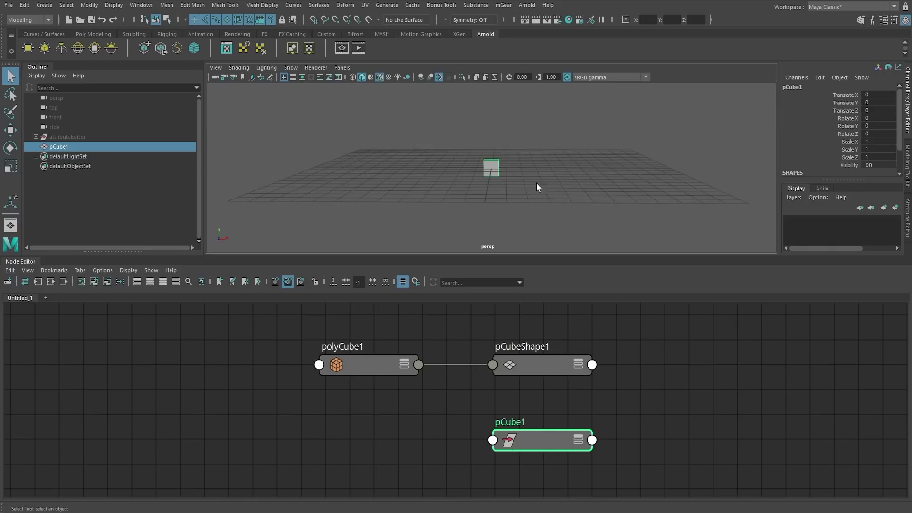
{"action": "key", "text": "f"}
- Examine the cube in the Outliner and its polyCube1, pCubeShape1 and pCube1 nodes in the Node Editor
{"action": "left_click", "coordinate": [69, 135]}
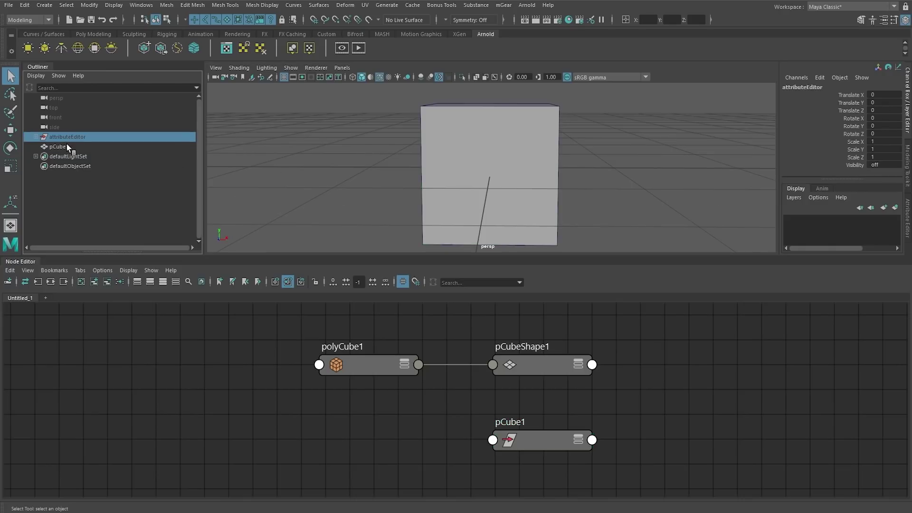
{"action": "left_click", "coordinate": [66, 144]}
{"action": "left_click_drag", "start_coordinate": [64, 147], "coordinate": [96, 149]}
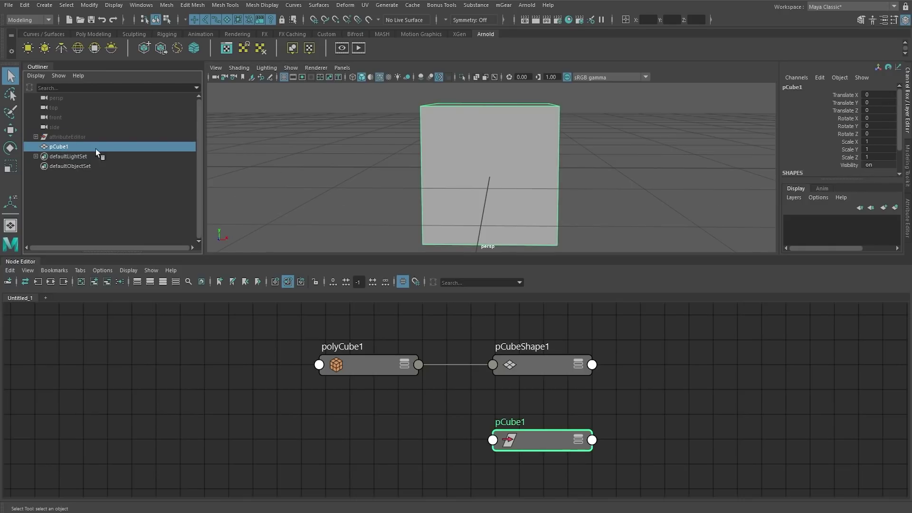
{"action": "left_click", "coordinate": [409, 181]}
{"action": "left_click_drag", "start_coordinate": [522, 166], "coordinate": [489, 192], "text": "alt"}
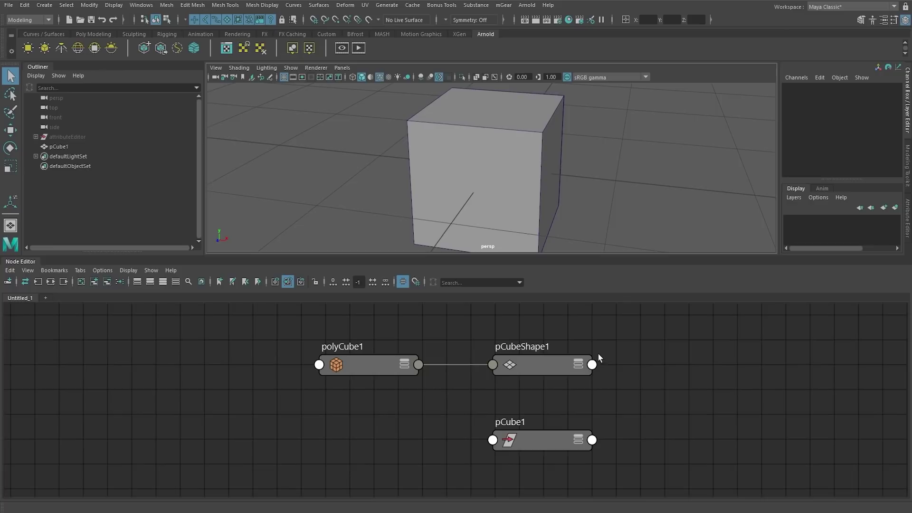
{"action": "middle_click_drag", "start_coordinate": [597, 352], "coordinate": [546, 362]}
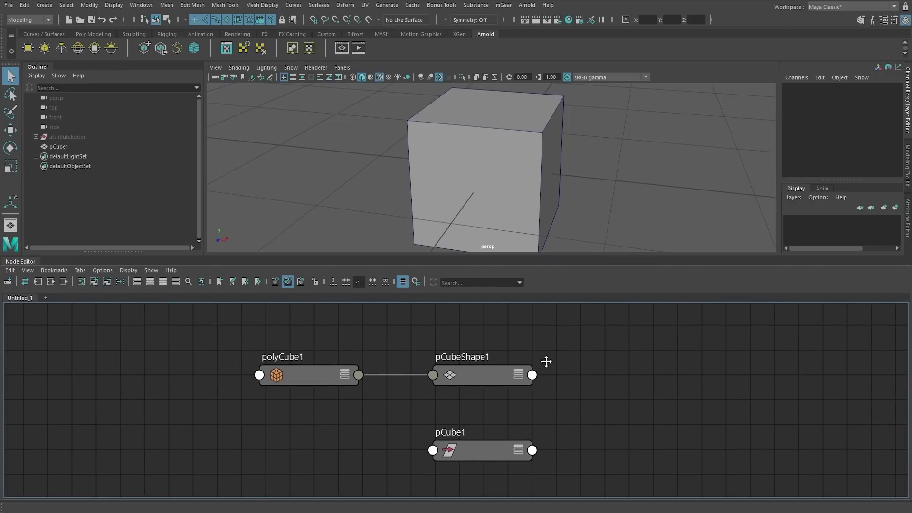
{"action": "left_click", "coordinate": [301, 370]}
{"action": "left_click", "coordinate": [420, 349]}
{"action": "left_click", "coordinate": [464, 373]}
{"action": "left_click", "coordinate": [477, 448]}
{"action": "left_click", "coordinate": [497, 374]}
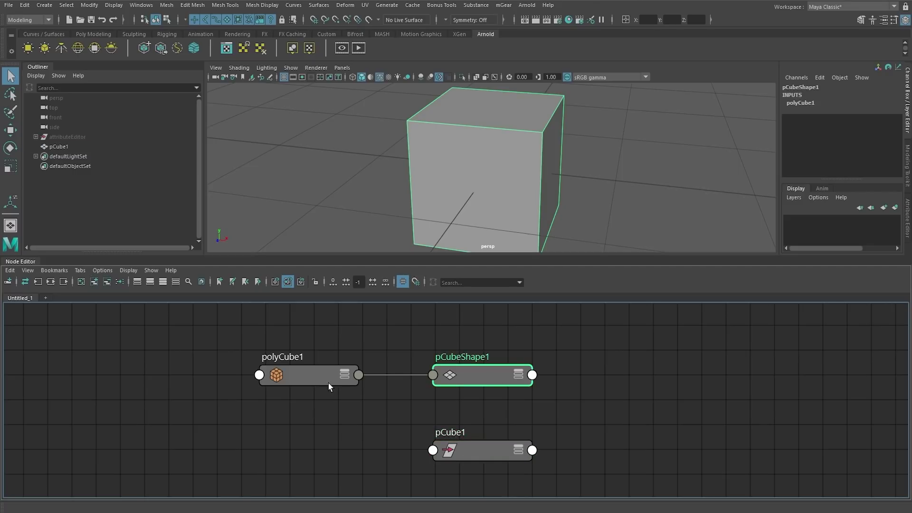
{"action": "left_click", "coordinate": [328, 383]}
{"action": "left_click", "coordinate": [423, 341]}
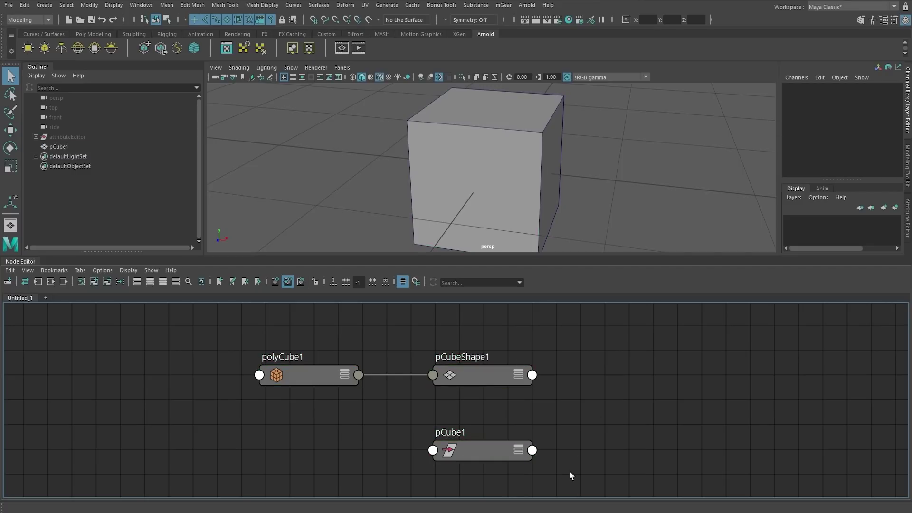
- Adjust the polyCube1 node's dimensions, with depth 1.4 and subdivisions of 2 in width, 2 in height and 3 in depth
{"action": "left_click", "coordinate": [287, 371]}
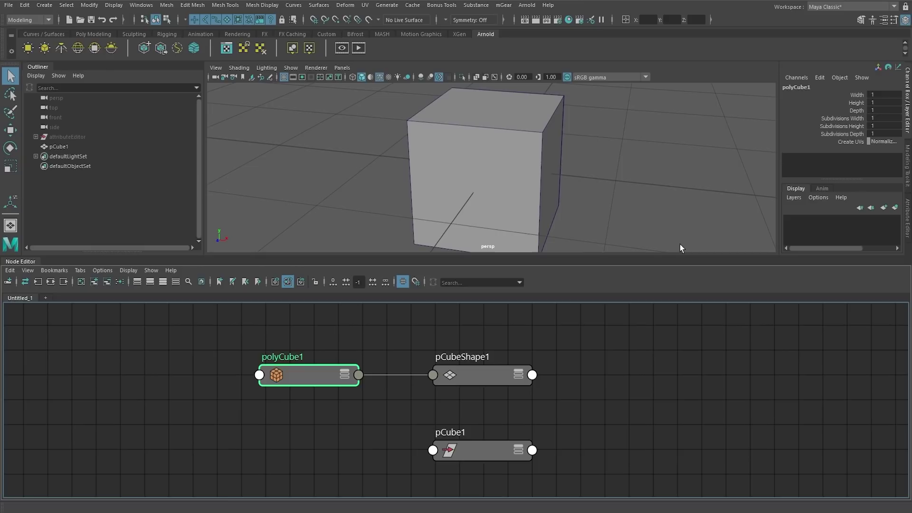
{"action": "left_click_drag", "start_coordinate": [566, 169], "coordinate": [515, 159], "text": "alt"}
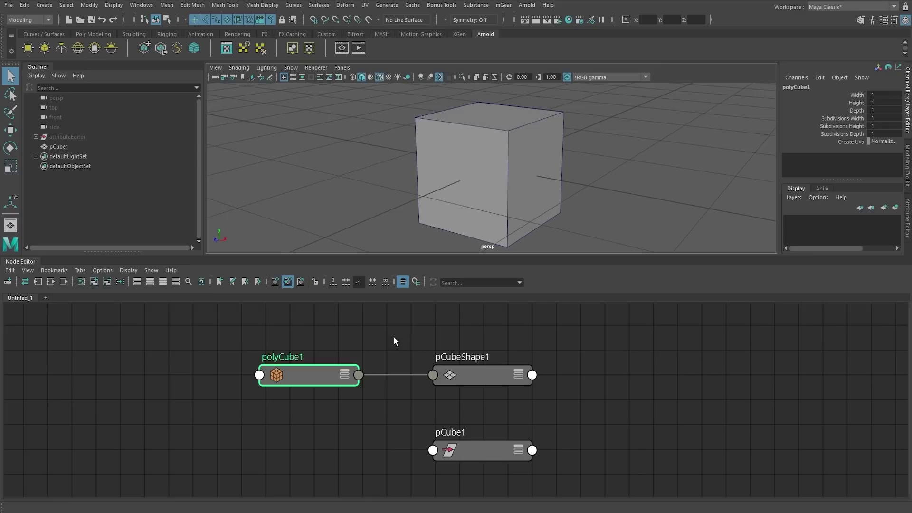
{"action": "left_click", "coordinate": [905, 221]}
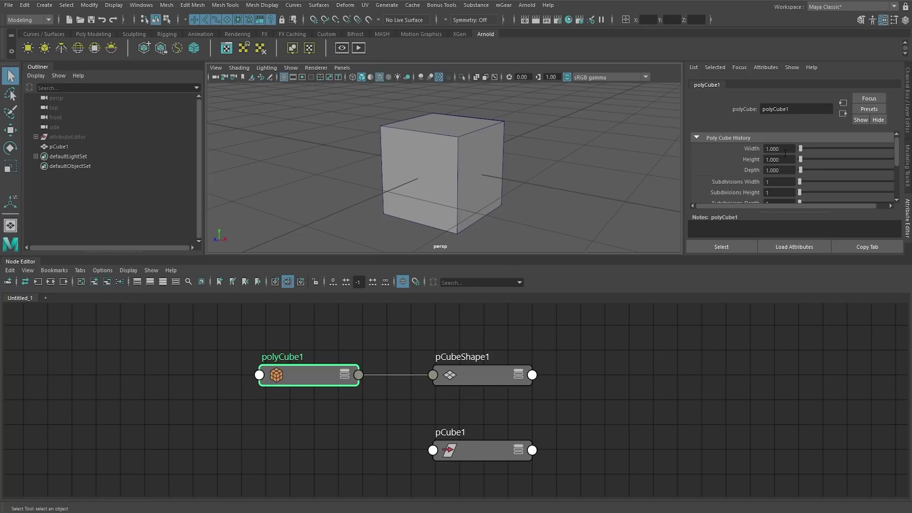
{"action": "left_click_drag", "start_coordinate": [793, 150], "coordinate": [804, 181], "text": "ctrl"}
{"action": "scroll", "coordinate": [802, 190], "scroll_direction": "down", "scroll_amount": 2}
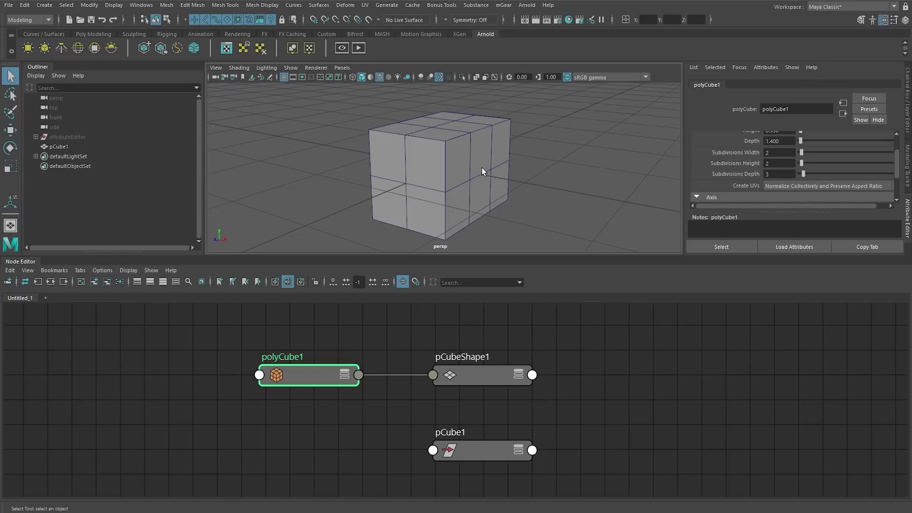
{"action": "left_click_drag", "start_coordinate": [482, 168], "coordinate": [485, 176], "text": "alt"}
- Review the pCubeShape1 node's attributes, including the Arnold translator options and visibility settings
{"action": "left_click", "coordinate": [463, 382]}
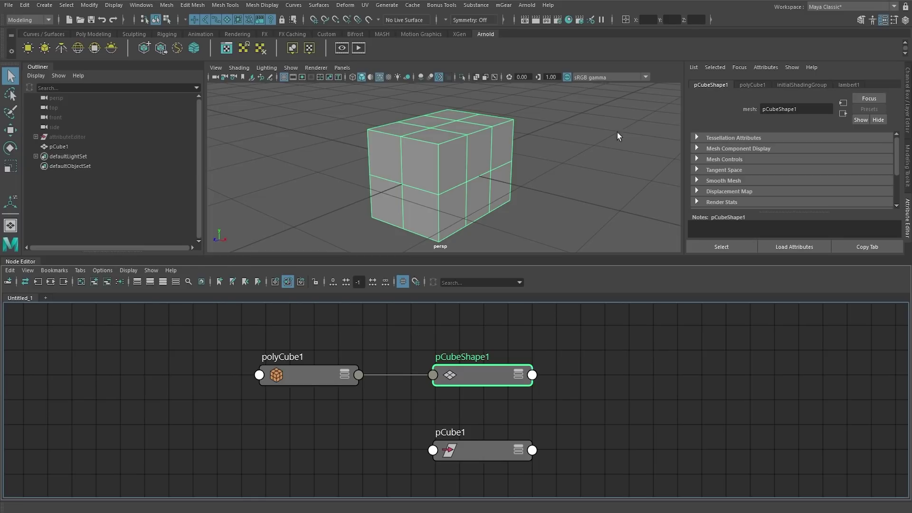
{"action": "scroll", "coordinate": [718, 173], "scroll_direction": "down", "scroll_amount": 2}
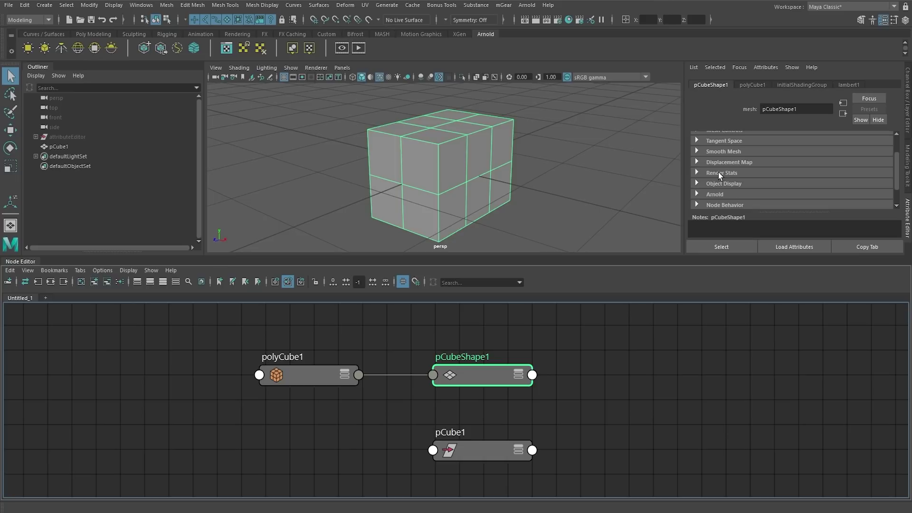
{"action": "left_click", "coordinate": [716, 195]}
{"action": "scroll", "coordinate": [737, 180], "scroll_direction": "down", "scroll_amount": 4}
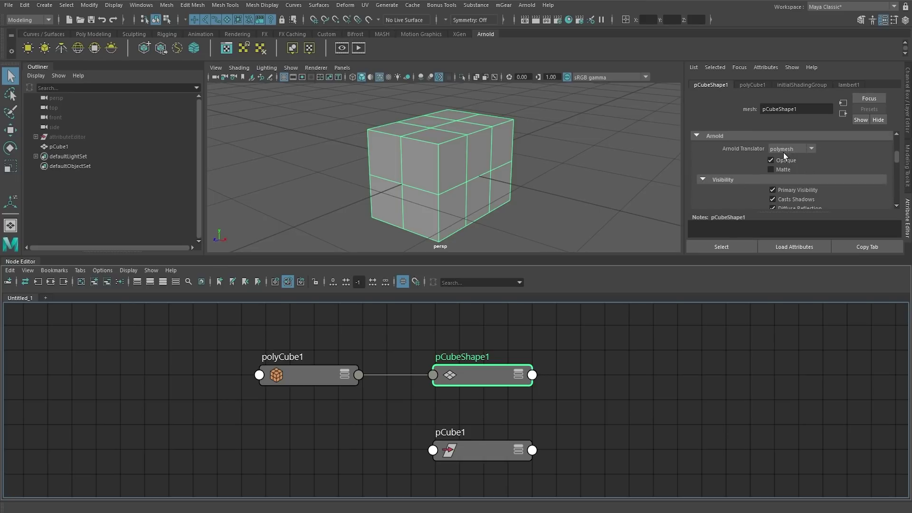
{"action": "left_click", "coordinate": [793, 149]}
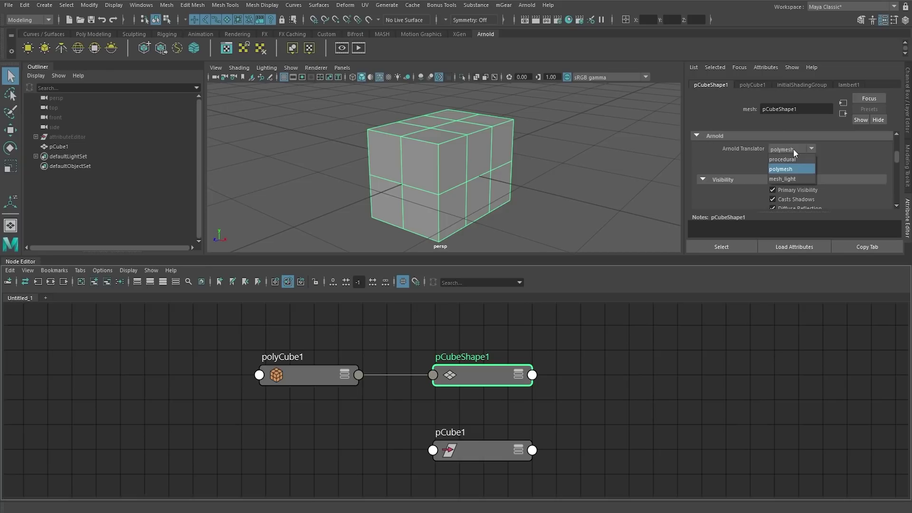
{"action": "left_click", "coordinate": [845, 164]}
{"action": "scroll", "coordinate": [803, 187], "scroll_direction": "down", "scroll_amount": 2}
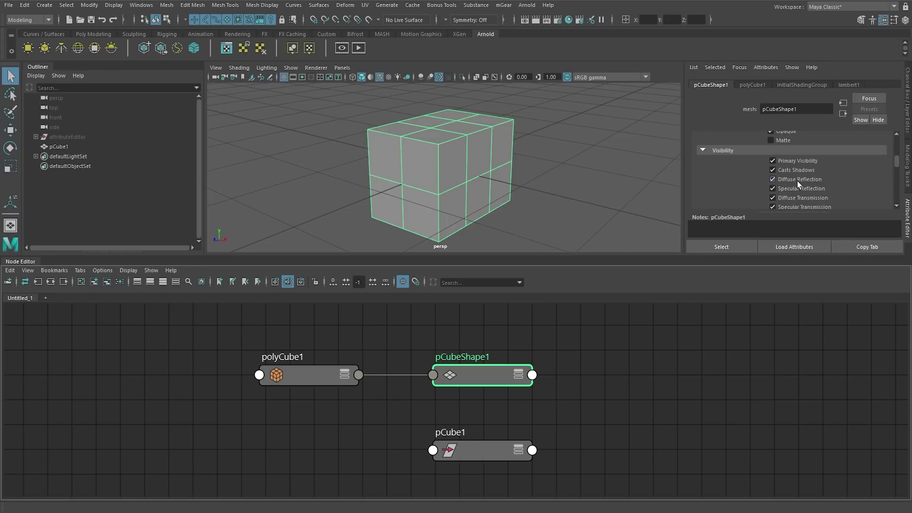
{"action": "scroll", "coordinate": [797, 180], "scroll_direction": "down", "scroll_amount": 2}
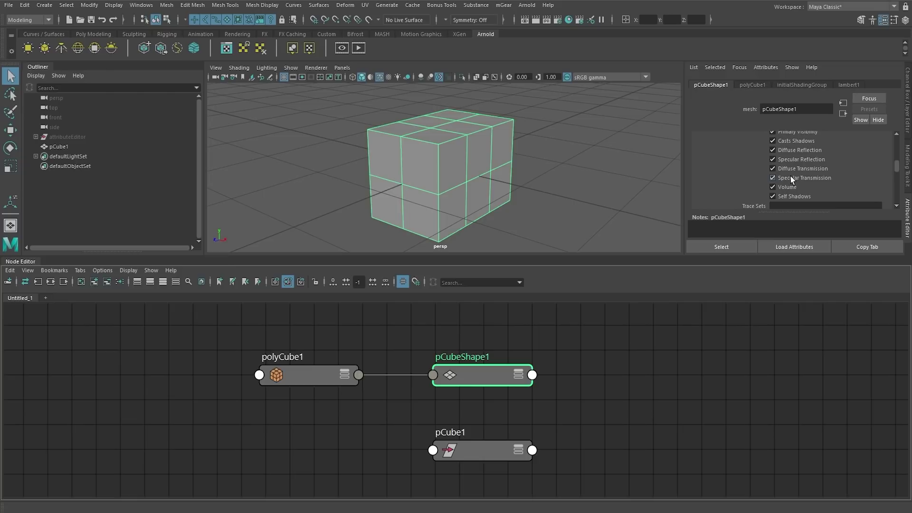
{"action": "scroll", "coordinate": [790, 179], "scroll_direction": "up", "scroll_amount": 3}
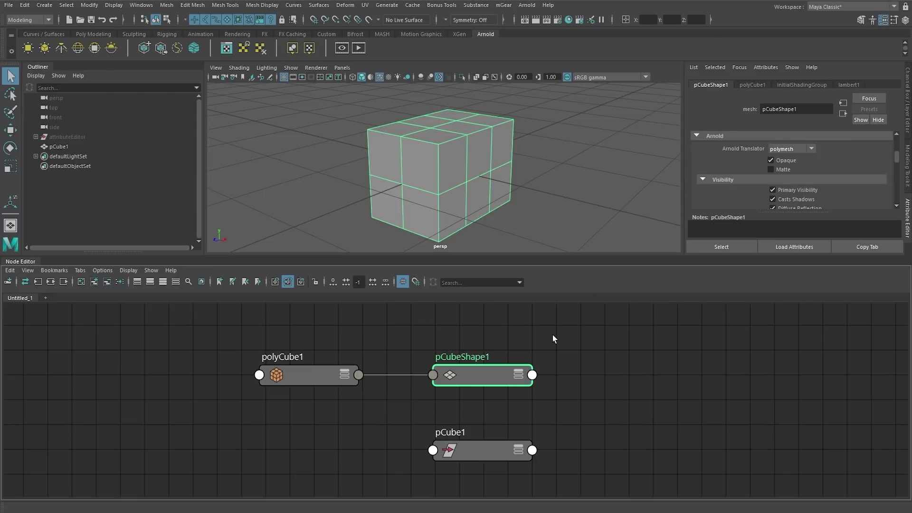
- Set pCube1's transform to Translate X -0.2, Rotate X -2.4, Scale X 1.3, Scale Y 1.09 and first Shear value 0.32
{"action": "left_click", "coordinate": [460, 454]}
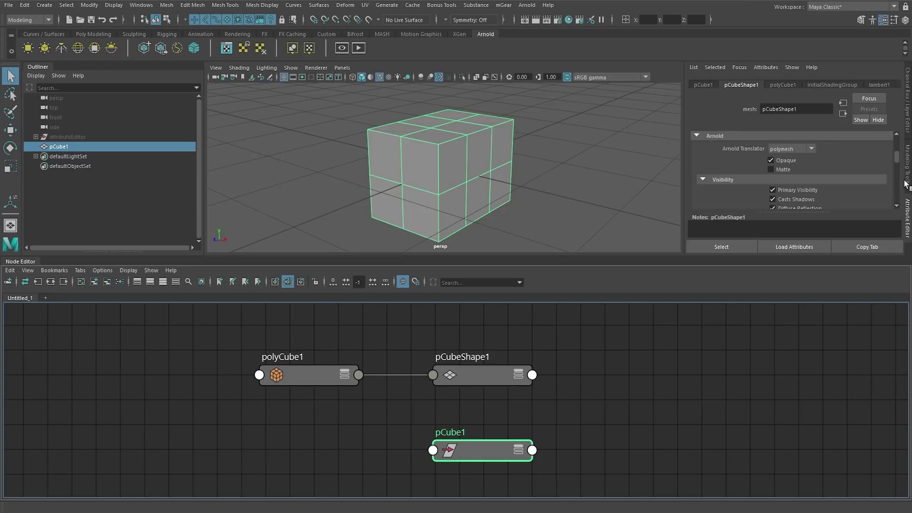
{"action": "key", "text": "ctrl+a"}
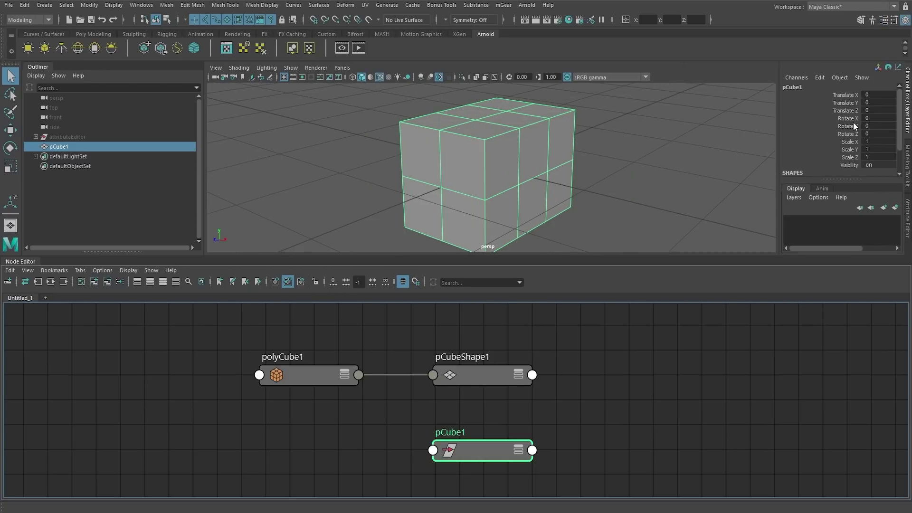
{"action": "key", "text": "ctrl+a"}
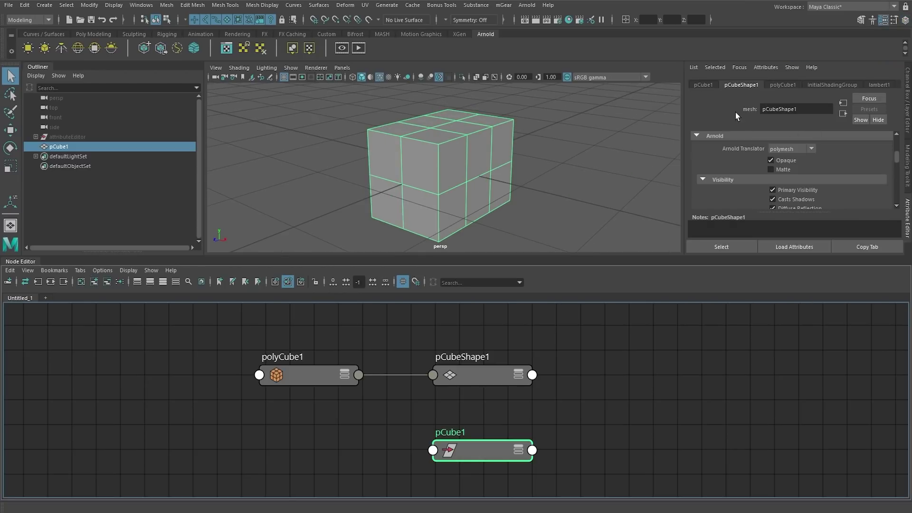
{"action": "left_click", "coordinate": [709, 85]}
{"action": "middle_click_drag", "start_coordinate": [764, 161], "coordinate": [821, 171], "text": "ctrl"}
{"action": "mouse_move", "coordinate": [822, 171]}
{"action": "left_mouse_down", "text": "ctrl"}
{"action": "mouse_move", "coordinate": [777, 181]}
{"action": "mouse_move", "coordinate": [792, 181]}
{"action": "mouse_move", "coordinate": [775, 173]}
{"action": "mouse_move", "coordinate": [806, 174]}
{"action": "left_mouse_up", "text": "ctrl"}
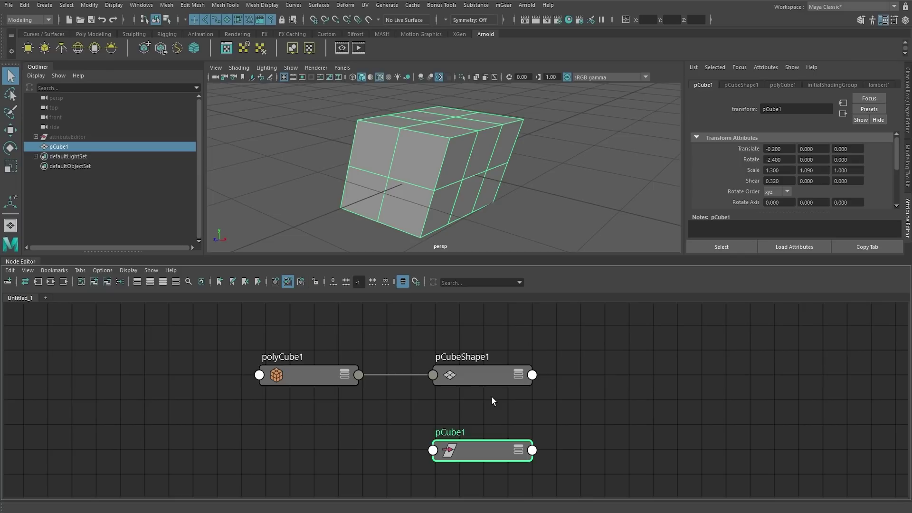
- Compare the attributes of the pCubeShape1 shape node with those of the pCube1 transform node
{"action": "left_click", "coordinate": [489, 339]}
{"action": "left_click", "coordinate": [471, 371]}
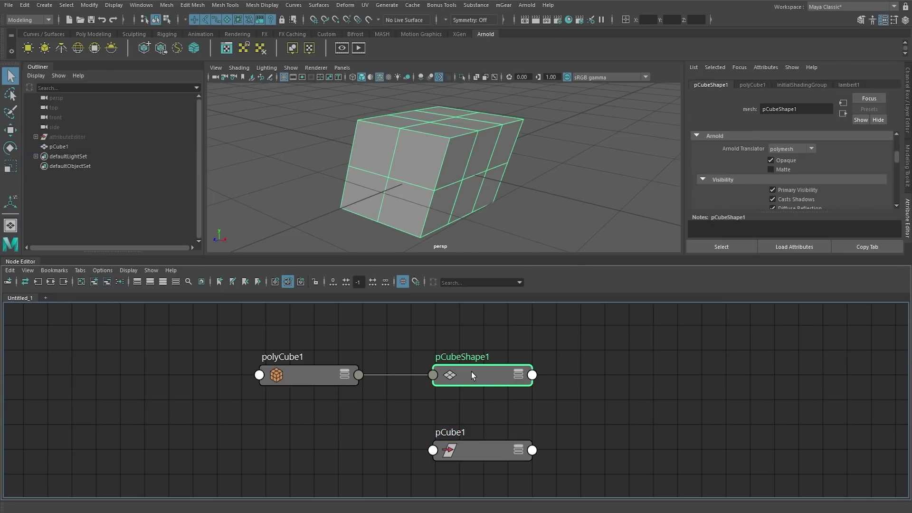
{"action": "left_click", "coordinate": [482, 450]}
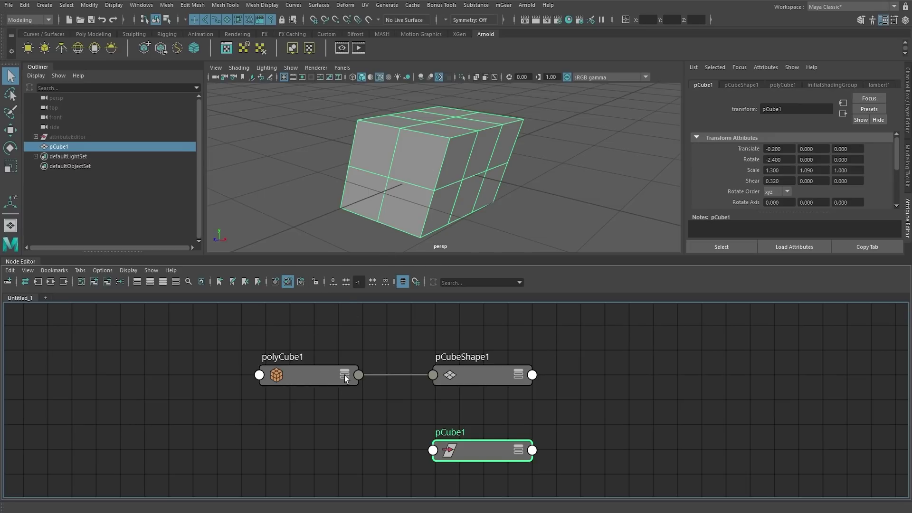
- Delete the cube's construction history and undo the deletion
{"action": "left_click", "coordinate": [441, 164]}
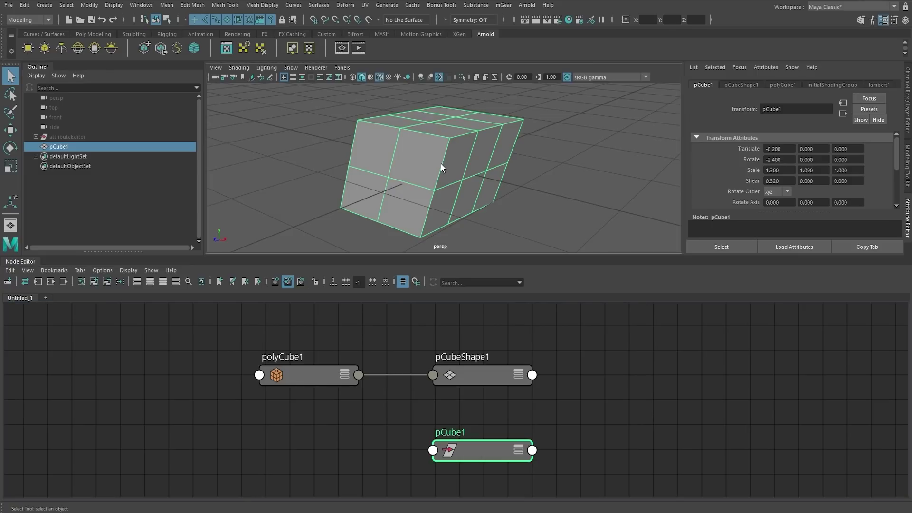
{"action": "key", "text": "alt+shift+d"}
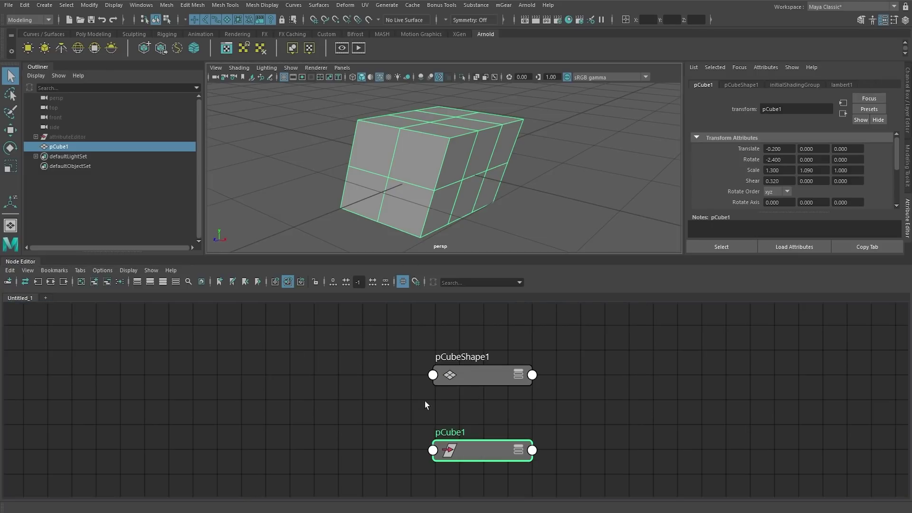
{"action": "key", "text": "ctrl+z"}
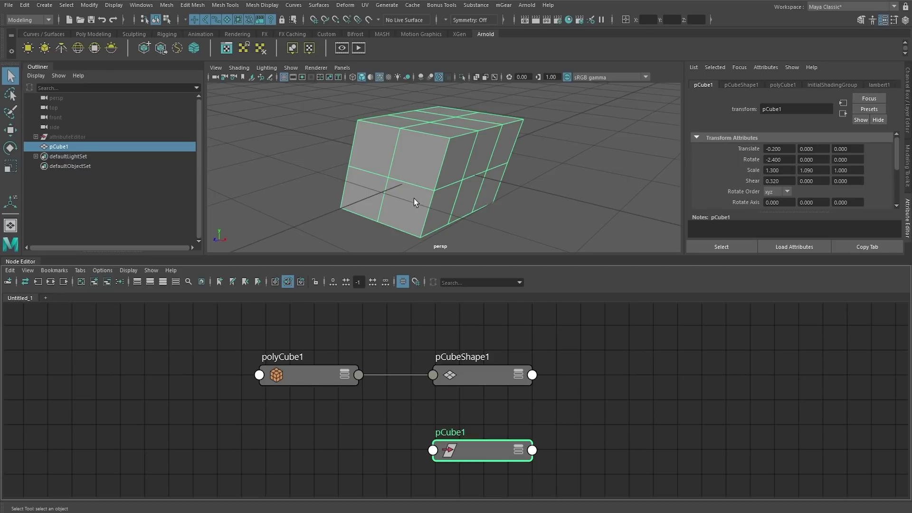
{"action": "left_click_drag", "start_coordinate": [415, 187], "coordinate": [429, 187], "text": "alt"}
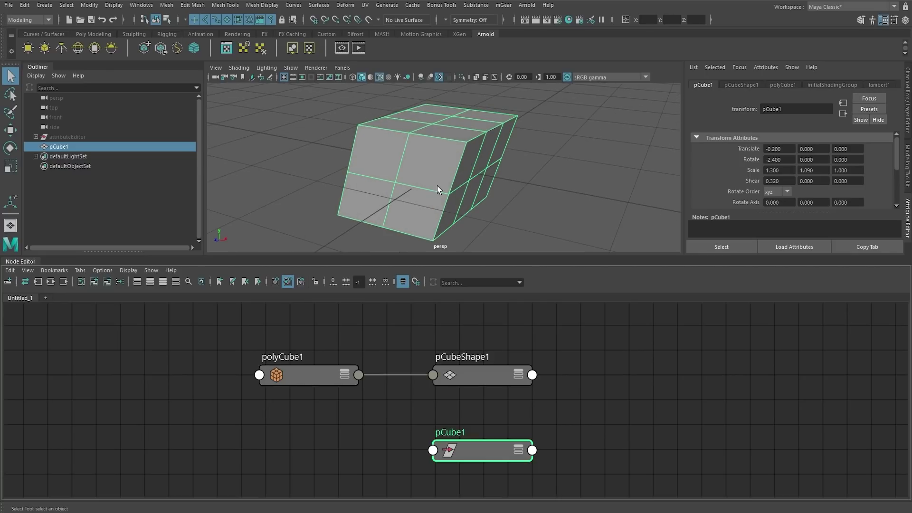
- Delete the modified cube and create a new default polygon cube in its place
{"action": "key", "text": "Delete"}
{"action": "right_click_drag", "start_coordinate": [465, 139], "coordinate": [460, 170], "text": "shift"}
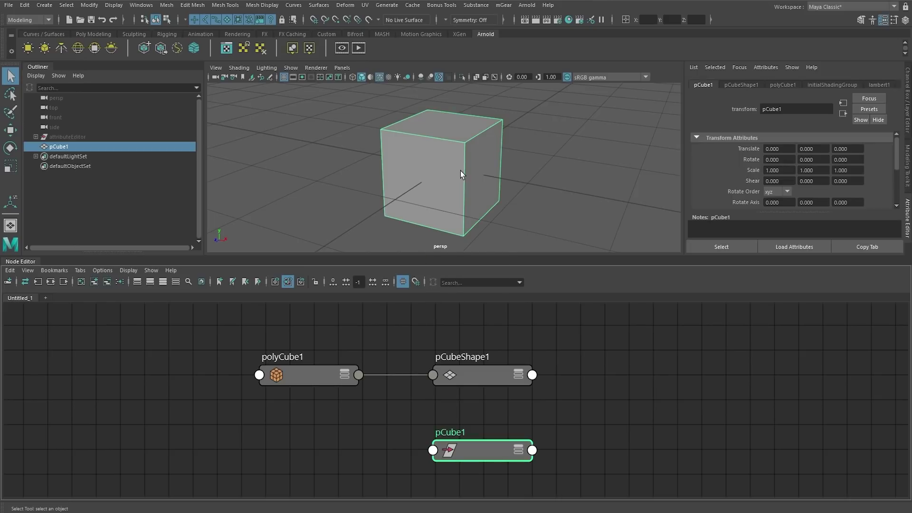
- Bevel the cube's upper right edge with a Fraction of 0.43 and return to object selection
{"action": "left_click_drag", "start_coordinate": [497, 185], "coordinate": [481, 182], "text": "alt"}
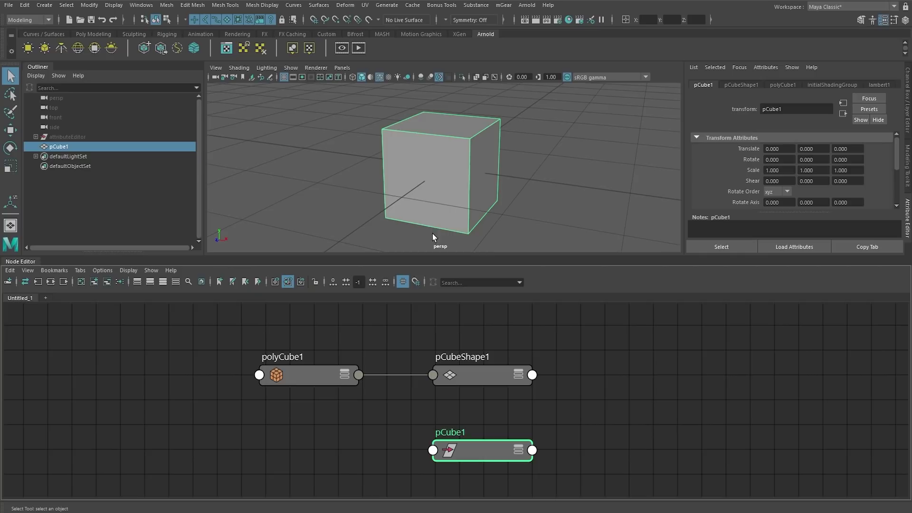
{"action": "right_click_drag", "start_coordinate": [489, 141], "coordinate": [492, 119]}
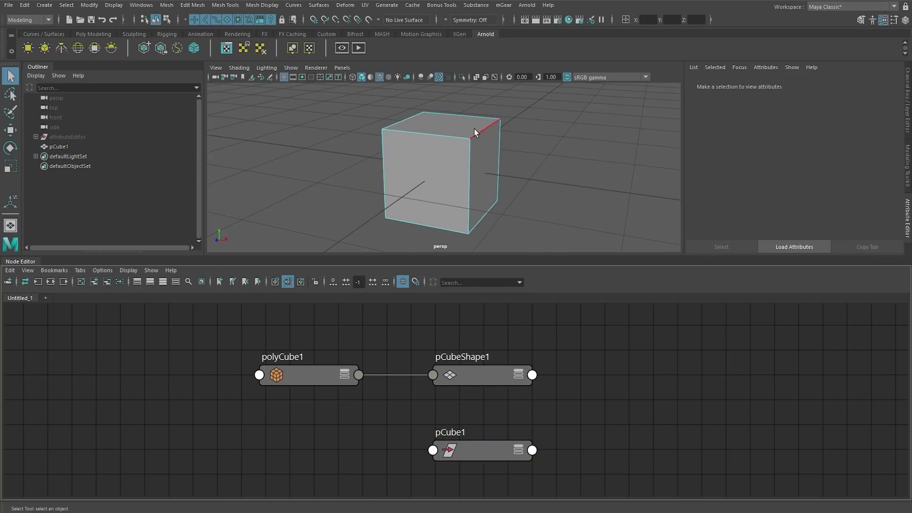
{"action": "left_click", "coordinate": [506, 148]}
{"action": "key", "text": "ctrl+b"}
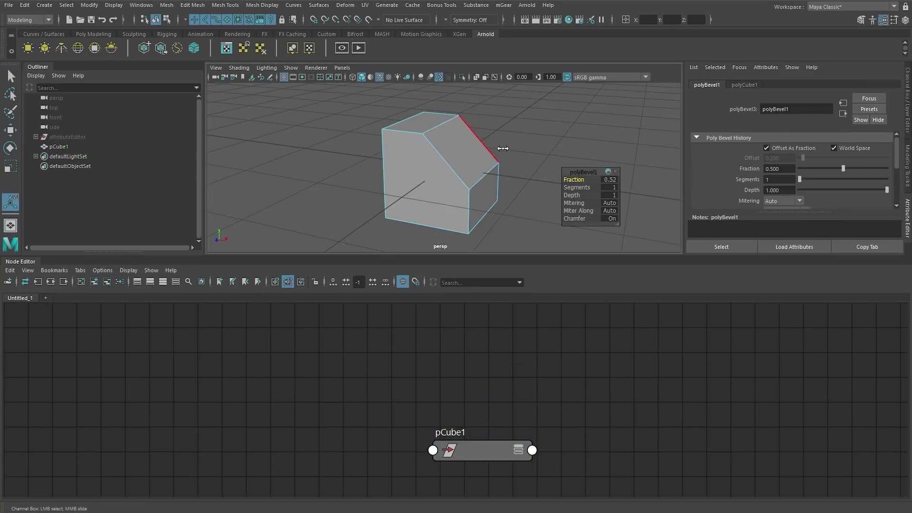
{"action": "middle_click_drag", "start_coordinate": [498, 150], "coordinate": [485, 151]}
{"action": "key", "text": "q"}
{"action": "key", "text": "F8"}
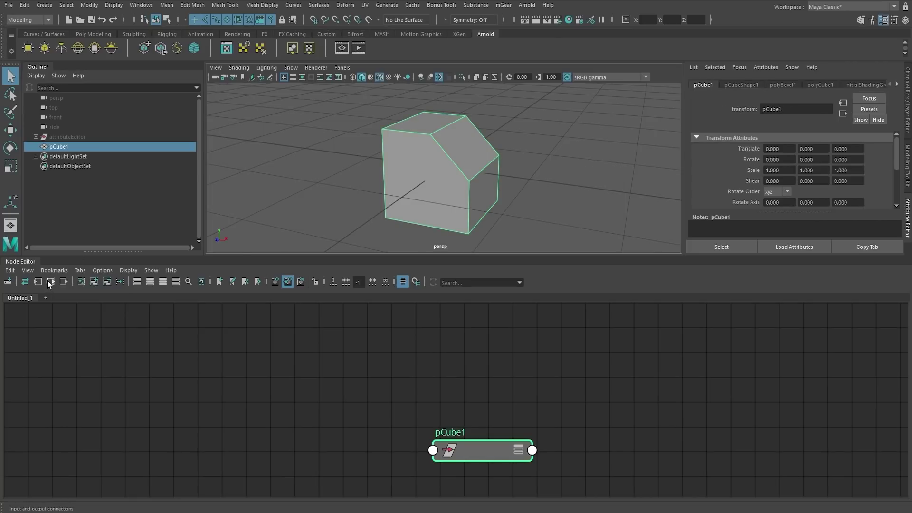
- Graph pCube1's input and output connections and arrange polyCube1, polyBevel1, pCubeShape1 and initialShadingGroup in flow order
{"action": "left_click", "coordinate": [50, 281]}
{"action": "left_click_drag", "start_coordinate": [281, 369], "coordinate": [475, 350]}
{"action": "left_click_drag", "start_coordinate": [420, 402], "coordinate": [444, 419]}
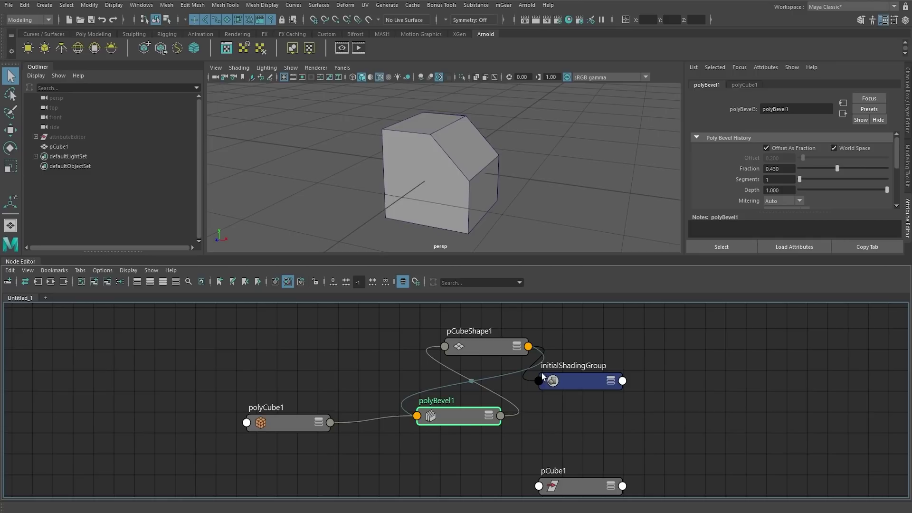
{"action": "left_click_drag", "start_coordinate": [512, 193], "coordinate": [436, 181], "text": "alt"}
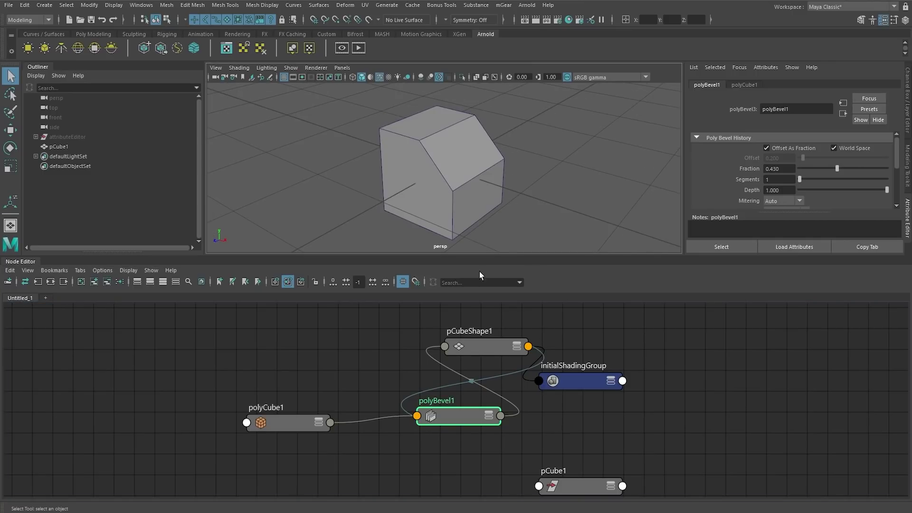
{"action": "left_click_drag", "start_coordinate": [577, 388], "coordinate": [682, 396]}
{"action": "left_click_drag", "start_coordinate": [483, 349], "coordinate": [576, 410]}
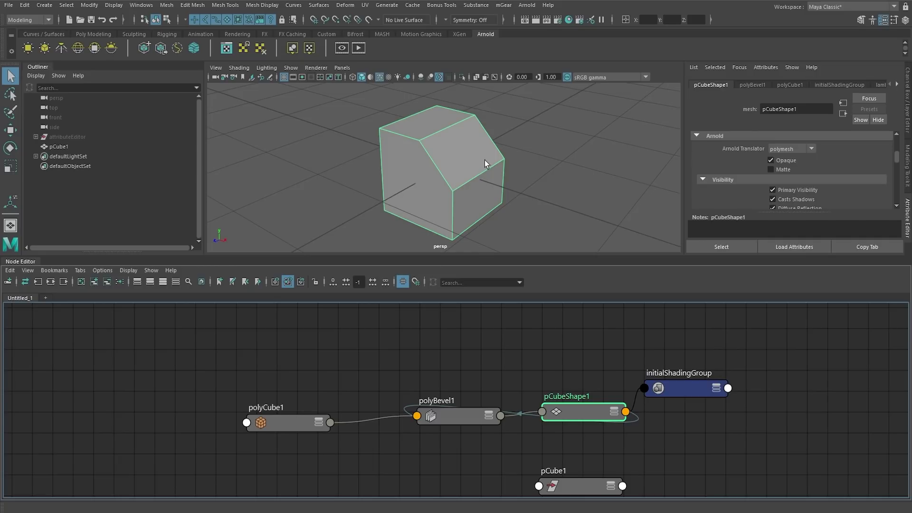
- Bevel the cube's lower edge below the first bevel with a Fraction of 0.5
{"action": "left_click_drag", "start_coordinate": [441, 172], "coordinate": [462, 164], "text": "alt"}
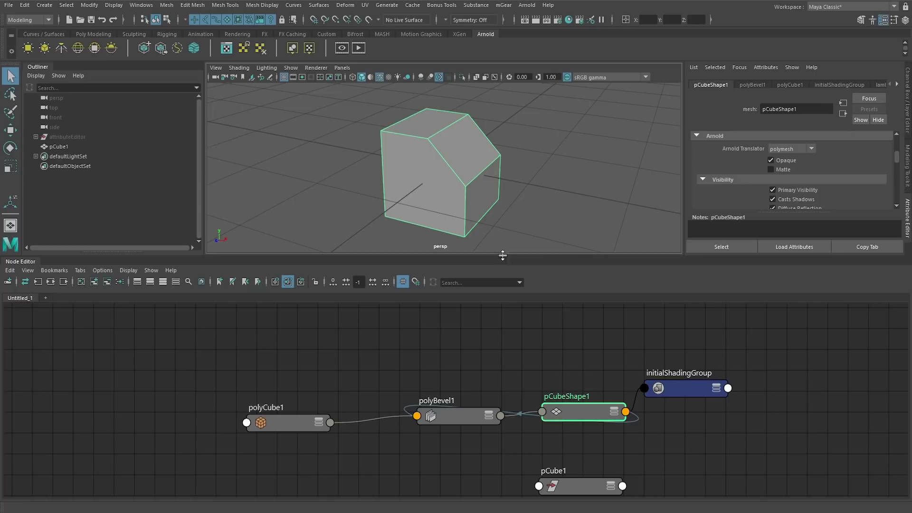
{"action": "left_click_drag", "start_coordinate": [469, 220], "coordinate": [479, 229], "text": "alt"}
{"action": "key", "text": "F10"}
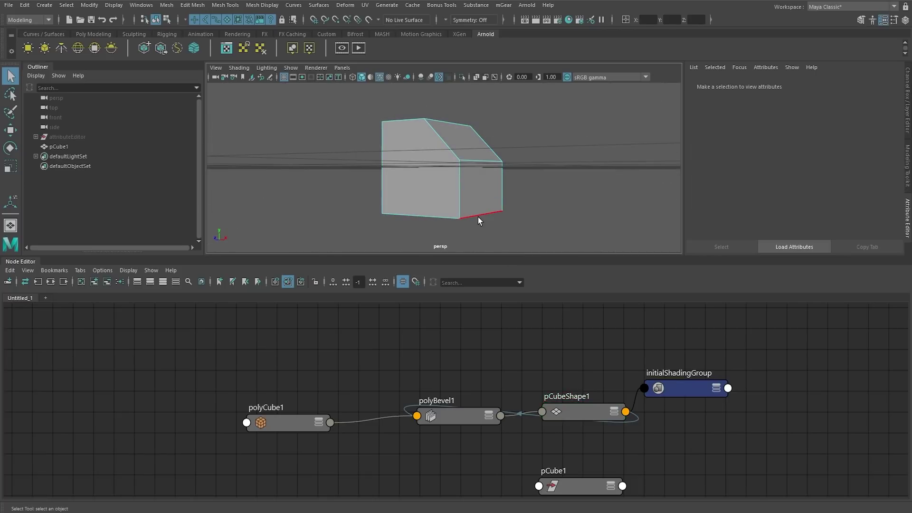
{"action": "left_click", "coordinate": [477, 217]}
{"action": "key", "text": "ctrl+b"}
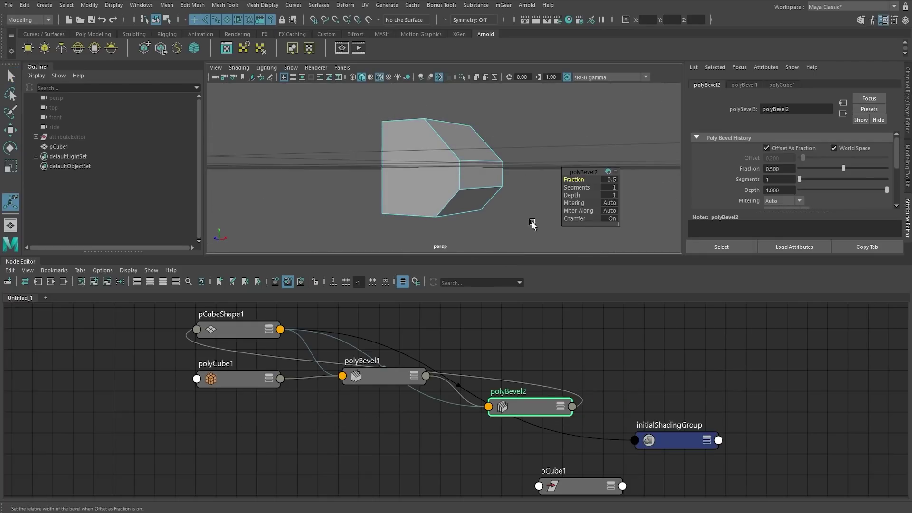
{"action": "left_click_drag", "start_coordinate": [468, 197], "coordinate": [462, 280], "text": "alt"}
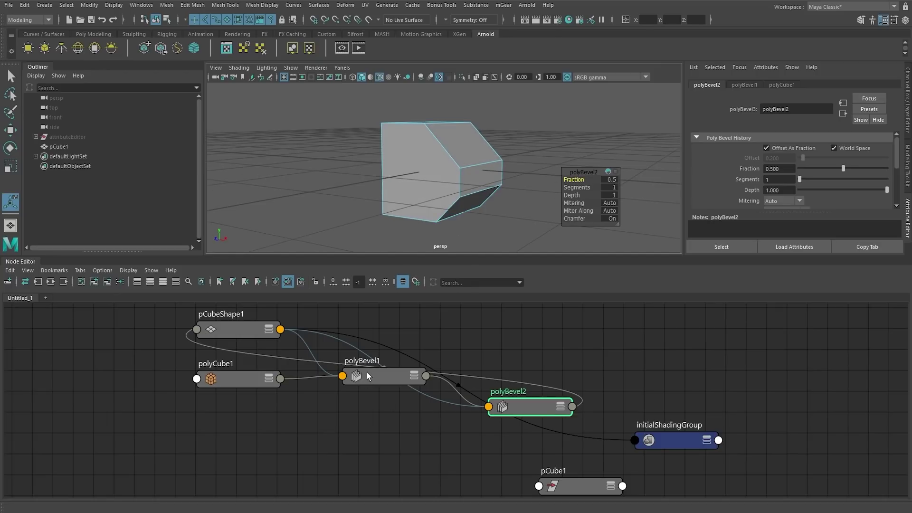
- Rename the polyBevel1 node to topBevel and the polyBevel2 node to bottomBevel
{"action": "left_click_drag", "start_coordinate": [370, 373], "coordinate": [371, 379]}
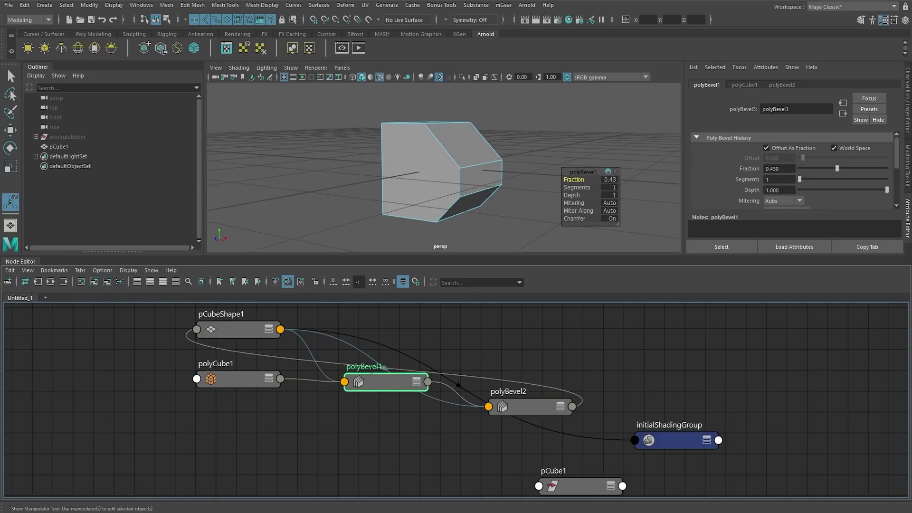
{"action": "double_click", "coordinate": [370, 370]}
{"action": "type", "text": "topBevel"}
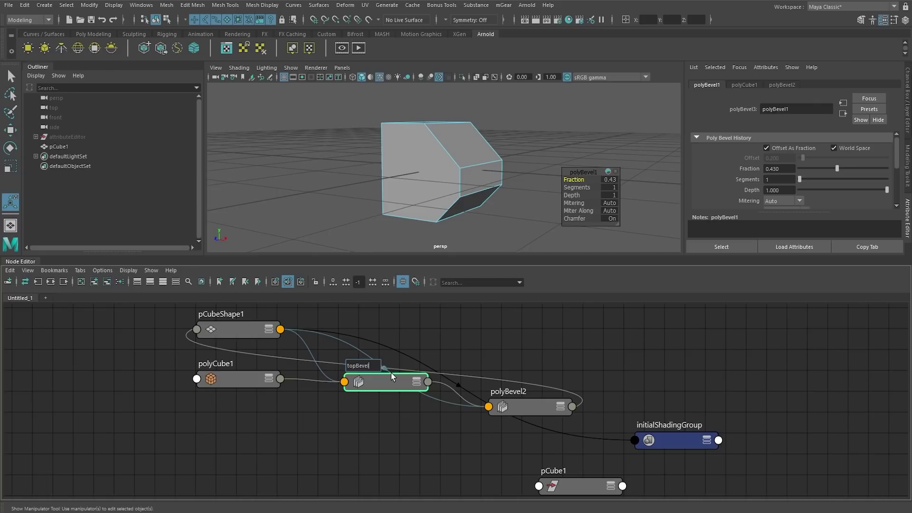
{"action": "key", "text": "Return"}
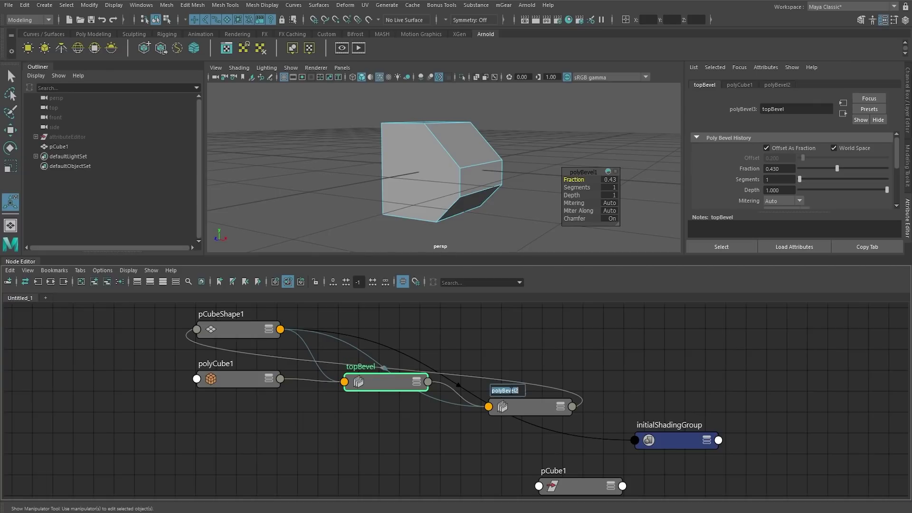
{"action": "type", "text": "bottom"}
- Return to object selection and set the topBevel node's Segments to 5
{"action": "right_click_drag", "start_coordinate": [446, 187], "coordinate": [517, 149]}
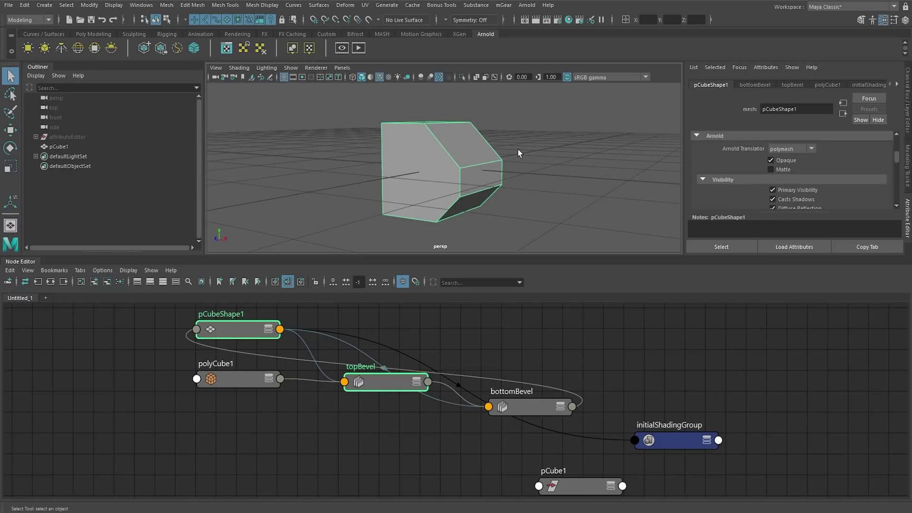
{"action": "left_click", "coordinate": [518, 150]}
{"action": "left_click", "coordinate": [449, 177]}
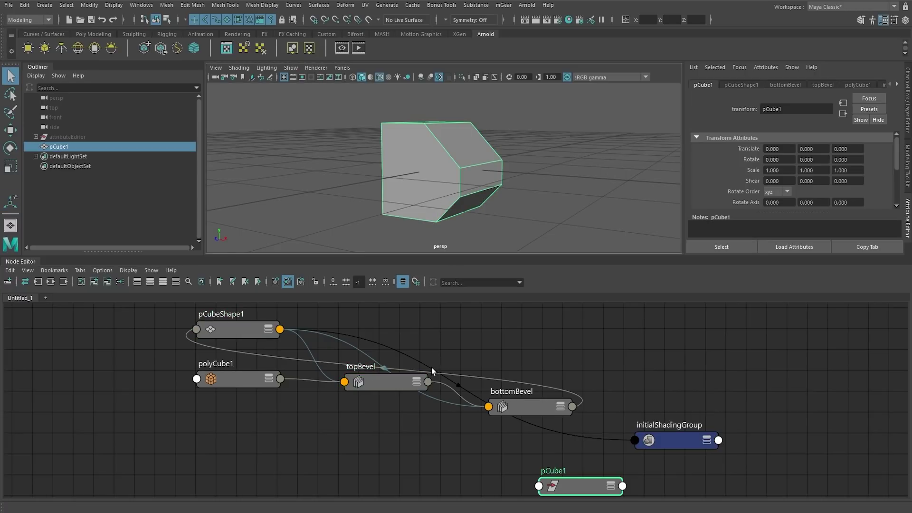
{"action": "left_click", "coordinate": [367, 389]}
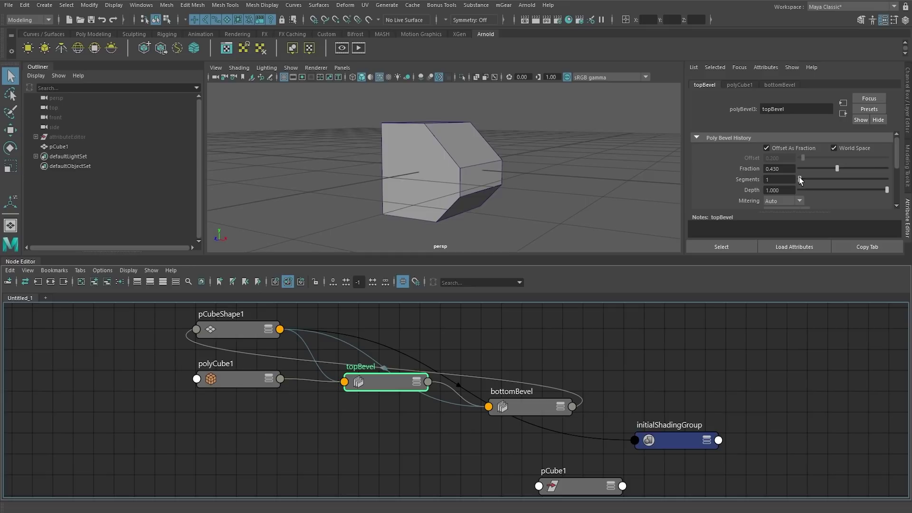
{"action": "left_click_drag", "start_coordinate": [801, 181], "coordinate": [832, 186]}
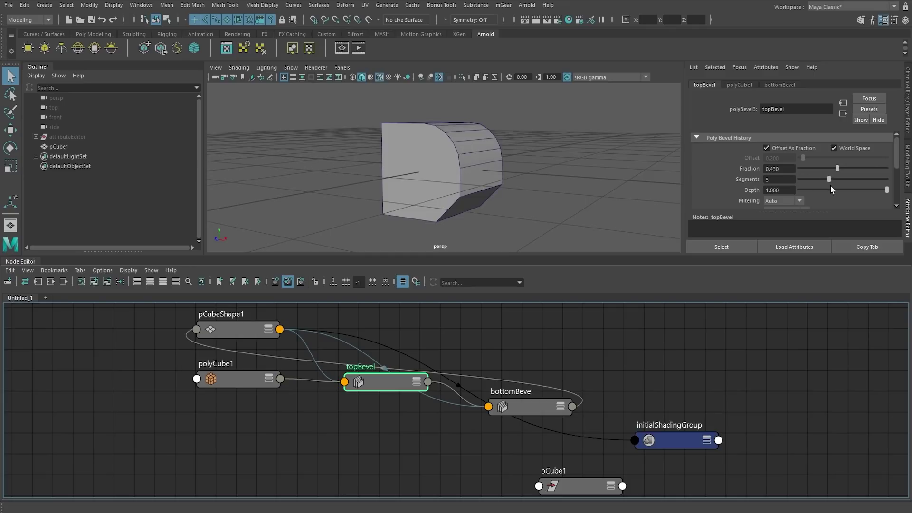
- Set the bottomBevel node's Segments to 3
{"action": "left_click", "coordinate": [517, 412]}
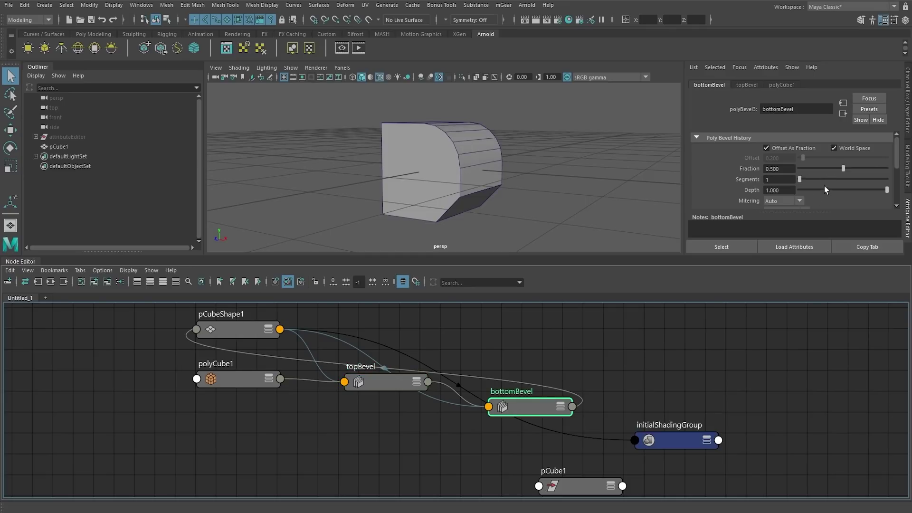
{"action": "mouse_move", "coordinate": [802, 179]}
{"action": "left_mouse_down"}
{"action": "mouse_move", "coordinate": [827, 183]}
{"action": "mouse_move", "coordinate": [819, 183]}
{"action": "left_mouse_up"}
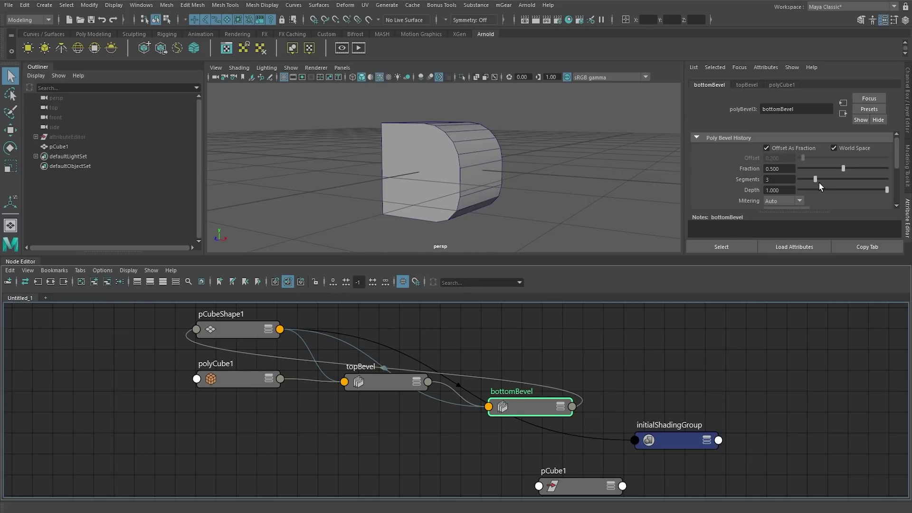
{"action": "left_click_drag", "start_coordinate": [532, 188], "coordinate": [503, 191], "text": "alt"}
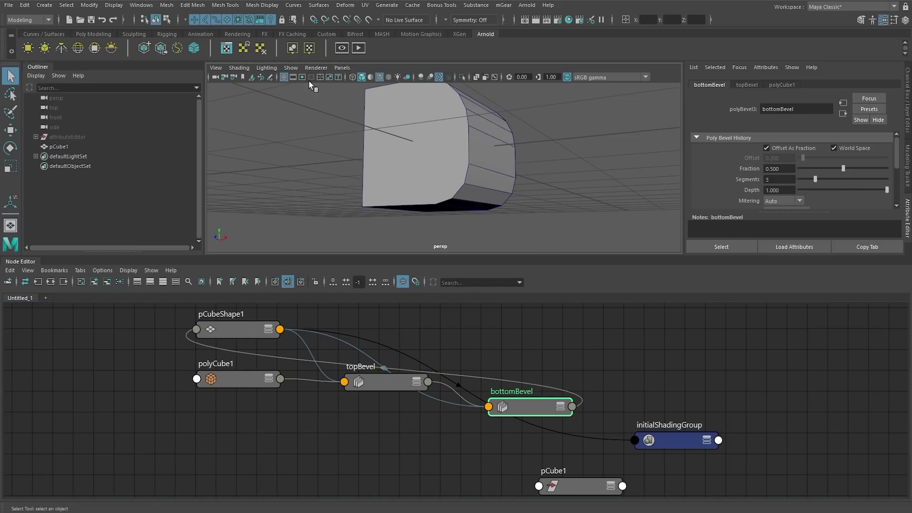
- Hide the viewport grid and set the bottomBevel node's Depth to 0
{"action": "left_click", "coordinate": [285, 77]}
{"action": "scroll", "coordinate": [481, 178], "scroll_direction": "up", "scroll_amount": 2}
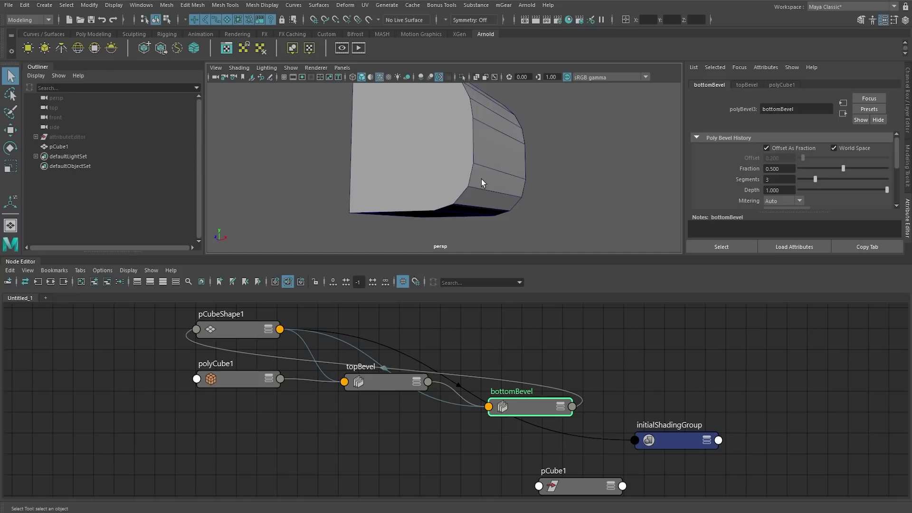
{"action": "left_click_drag", "start_coordinate": [481, 178], "coordinate": [504, 167], "text": "alt"}
{"action": "left_click_drag", "start_coordinate": [791, 190], "coordinate": [736, 197]}
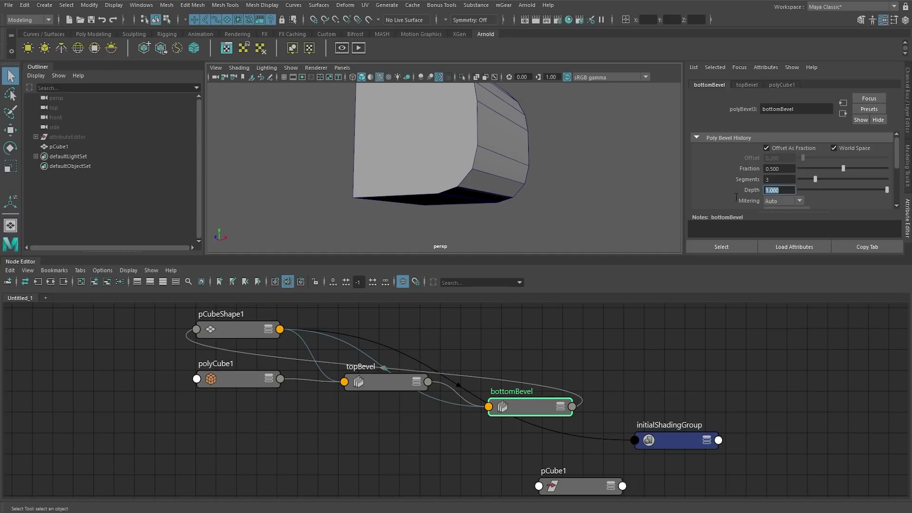
{"action": "type", "text": "0"}
{"action": "key", "text": "Return"}
- Examine the cube's top and bottom bevels in an enlarged viewport against the order of the topBevel and bottomBevel history nodes
{"action": "left_click_drag", "start_coordinate": [609, 152], "coordinate": [479, 154], "text": "alt"}
{"action": "middle_click_drag", "start_coordinate": [478, 150], "coordinate": [485, 189], "text": "alt"}
{"action": "mouse_move", "coordinate": [485, 190]}
{"action": "right_mouse_down", "text": "alt"}
{"action": "mouse_move", "coordinate": [511, 189]}
{"action": "mouse_move", "coordinate": [494, 199]}
{"action": "mouse_move", "coordinate": [494, 187]}
{"action": "right_mouse_up", "text": "alt"}
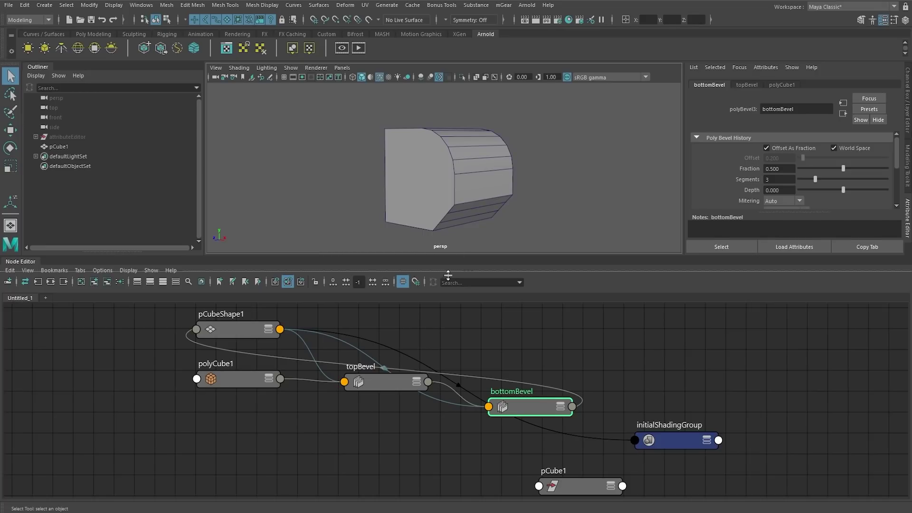
{"action": "left_click_drag", "start_coordinate": [450, 257], "coordinate": [450, 277]}
{"action": "right_click_drag", "start_coordinate": [438, 210], "coordinate": [452, 210], "text": "alt"}
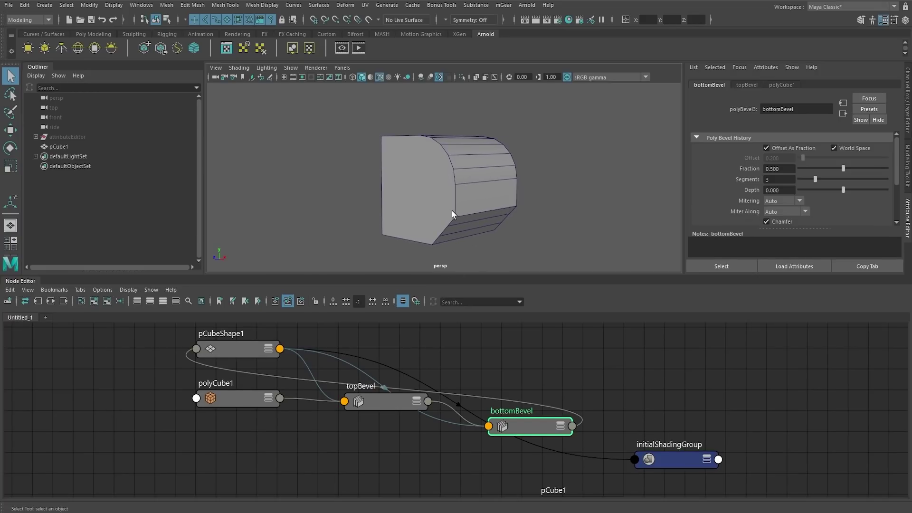
{"action": "left_click_drag", "start_coordinate": [469, 207], "coordinate": [461, 198], "text": "alt"}
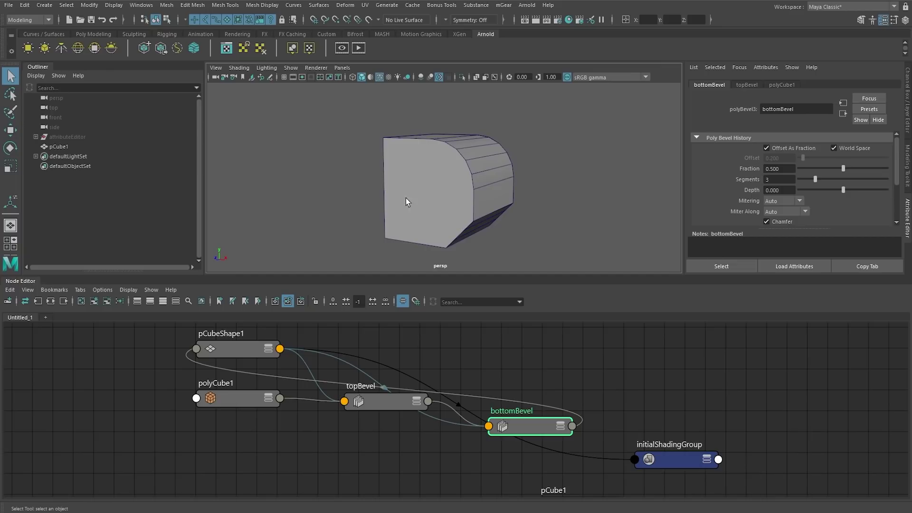
{"action": "left_click_drag", "start_coordinate": [438, 161], "coordinate": [455, 188], "text": "alt"}
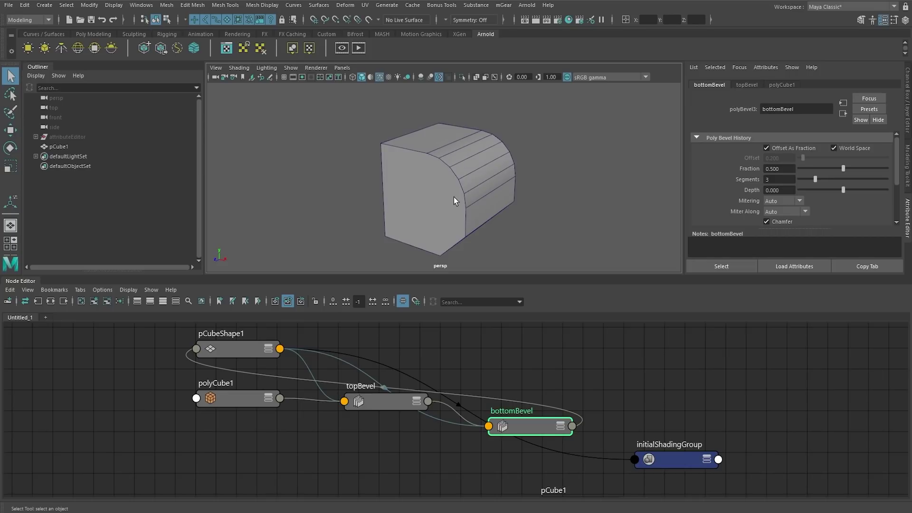
{"action": "left_click_drag", "start_coordinate": [454, 200], "coordinate": [460, 187], "text": "alt"}
{"action": "left_click_drag", "start_coordinate": [522, 426], "coordinate": [532, 403]}
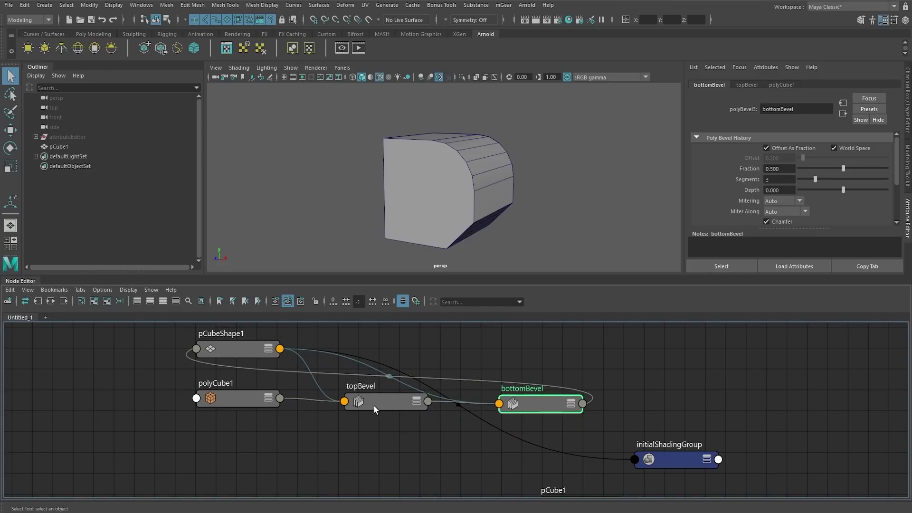
{"action": "left_click_drag", "start_coordinate": [499, 198], "coordinate": [468, 187], "text": "alt"}
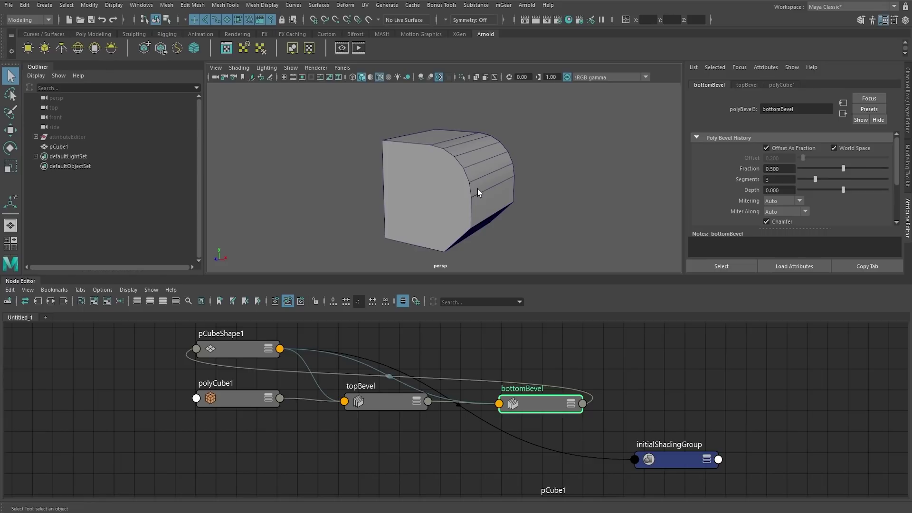
{"action": "left_click_drag", "start_coordinate": [478, 188], "coordinate": [467, 190], "text": "alt"}
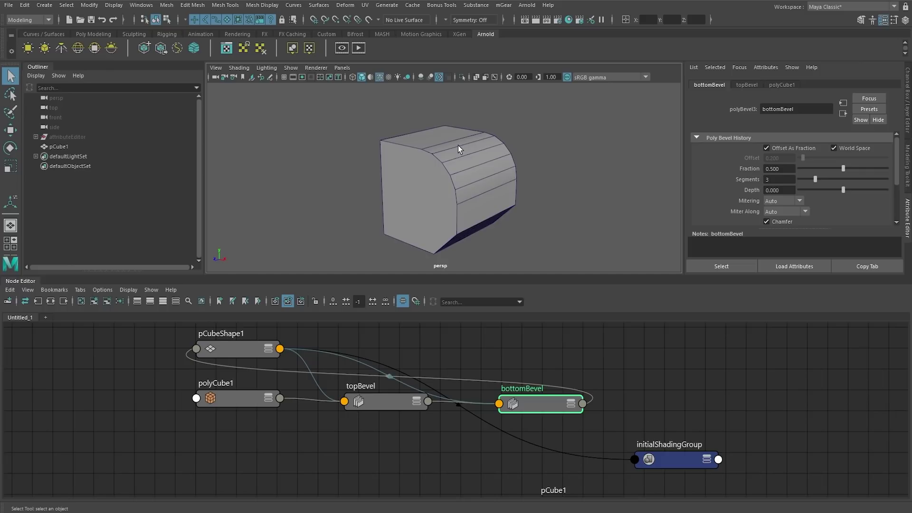
{"action": "middle_click_drag", "start_coordinate": [453, 151], "coordinate": [465, 171], "text": "alt"}
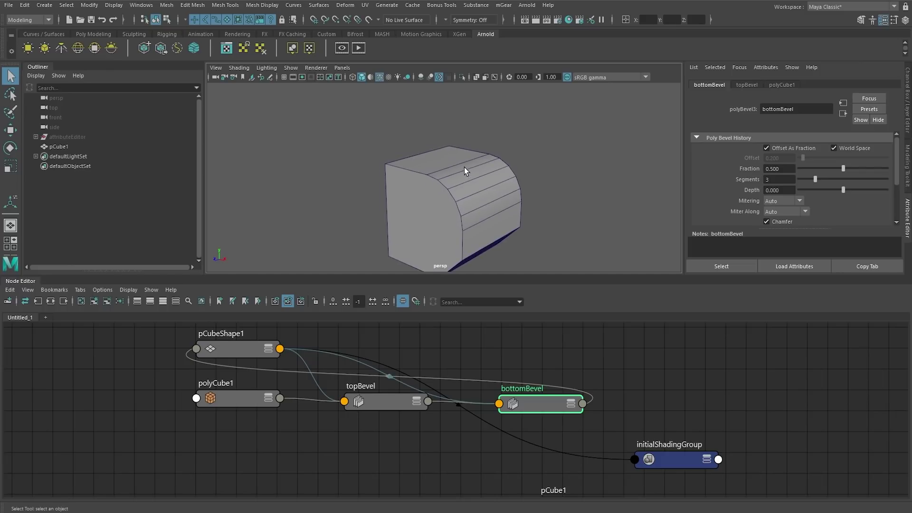
- Select the cube's flat top face and extrude it upward
{"action": "right_click_drag", "start_coordinate": [438, 155], "coordinate": [437, 174]}
{"action": "left_click", "coordinate": [433, 160]}
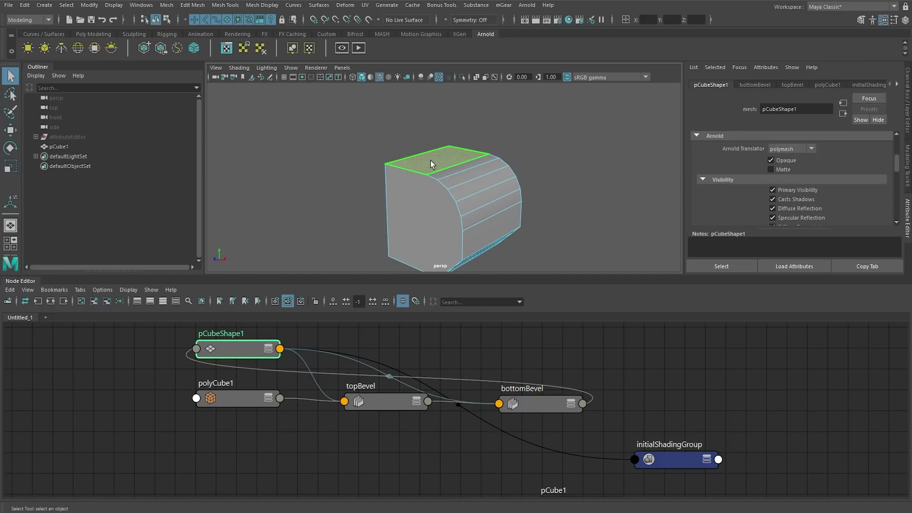
{"action": "key", "text": "ctrl+e"}
{"action": "left_click_drag", "start_coordinate": [441, 135], "coordinate": [439, 85]}
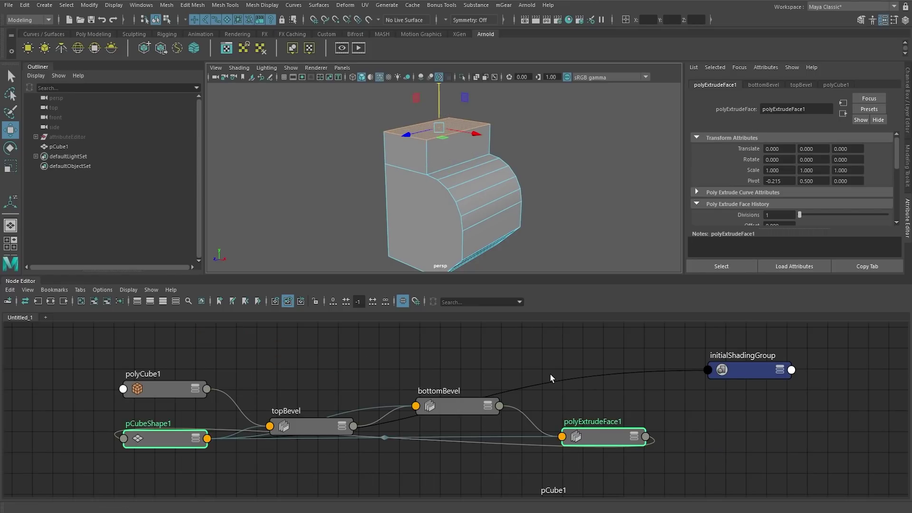
- Extrude the raised top face upward three more times to build a stacked column
{"action": "scroll", "coordinate": [518, 220], "scroll_direction": "down", "scroll_amount": 2}
{"action": "key", "text": "ctrl+e"}
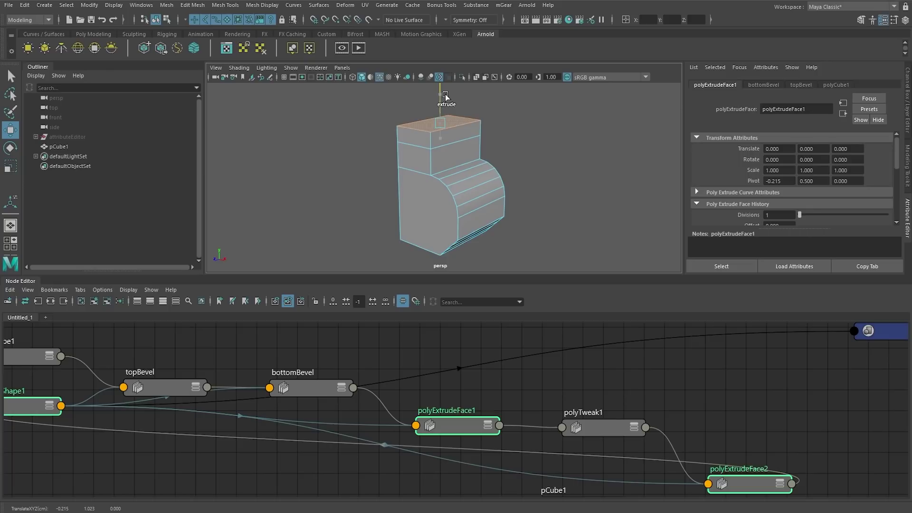
{"action": "key", "text": "ctrl+e"}
{"action": "key", "text": "ctrl+e"}
{"action": "scroll", "coordinate": [477, 145], "scroll_direction": "down", "scroll_amount": 2}
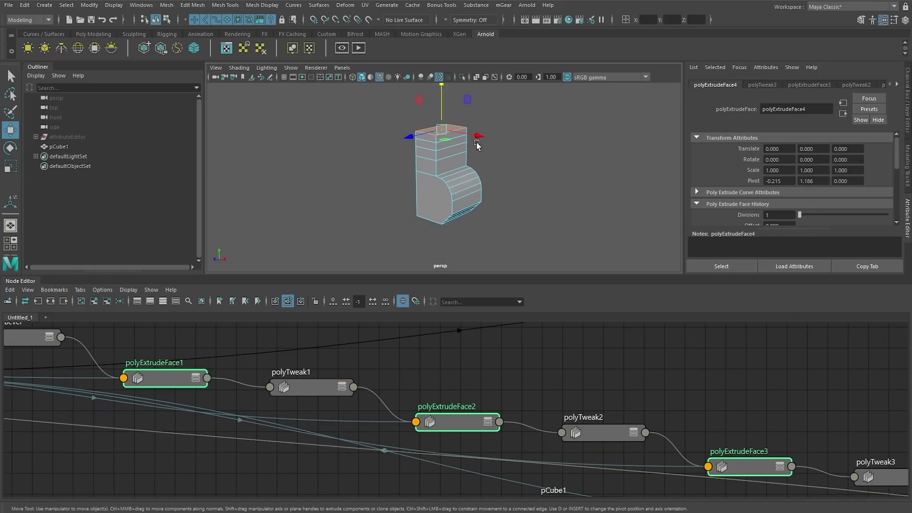
- Extrude the column's top face upward five more times to build a taller stack of segments
{"action": "middle_click_drag", "start_coordinate": [477, 144], "coordinate": [473, 177], "text": "alt"}
{"action": "scroll", "coordinate": [520, 400], "scroll_direction": "down", "scroll_amount": 5}
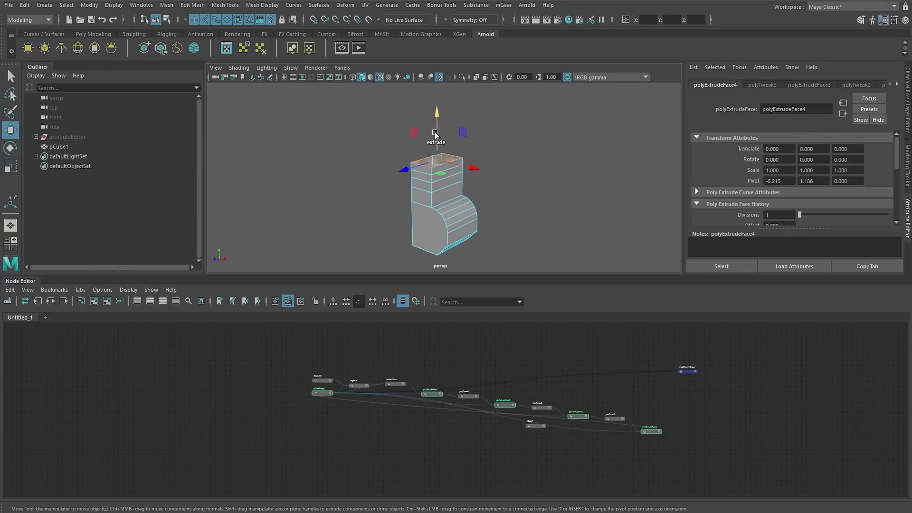
{"action": "left_click_drag", "start_coordinate": [435, 133], "coordinate": [439, 120], "text": "shift"}
{"action": "left_click_drag", "start_coordinate": [439, 124], "coordinate": [439, 114], "text": "shift"}
{"action": "left_click_drag", "start_coordinate": [439, 113], "coordinate": [438, 95], "text": "shift"}
{"action": "left_click_drag", "start_coordinate": [437, 99], "coordinate": [437, 92], "text": "shift"}
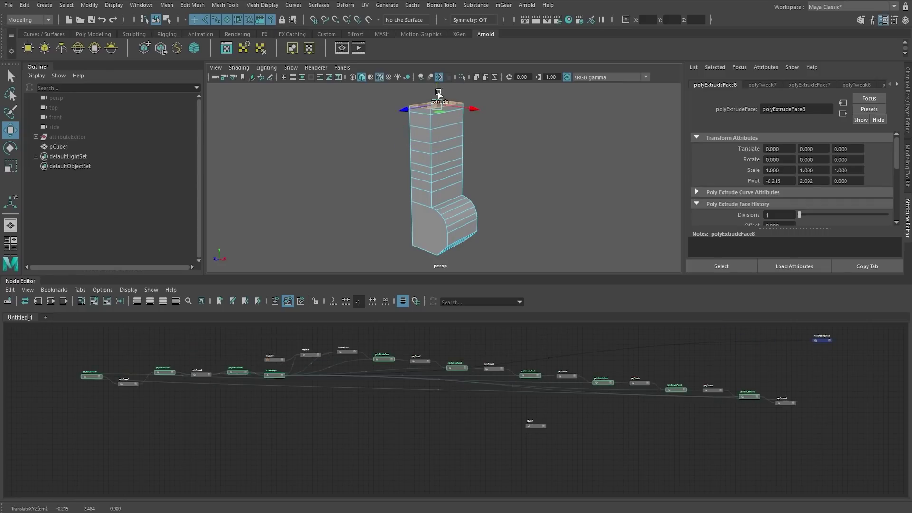
{"action": "middle_click_drag", "start_coordinate": [475, 170], "coordinate": [475, 224], "text": "alt"}
{"action": "left_click_drag", "start_coordinate": [454, 193], "coordinate": [435, 157], "text": "alt"}
{"action": "middle_click_drag", "start_coordinate": [435, 157], "coordinate": [457, 159], "text": "alt"}
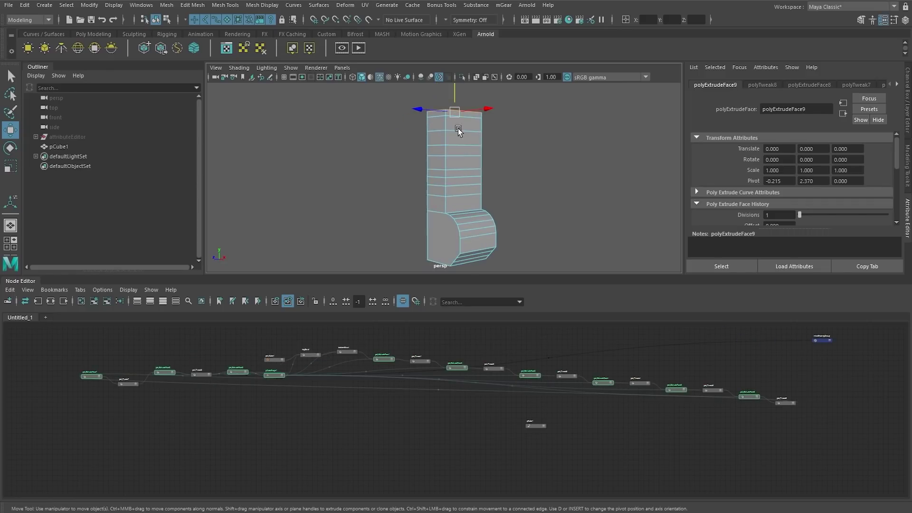
{"action": "left_click_drag", "start_coordinate": [486, 173], "coordinate": [389, 165], "text": "alt"}
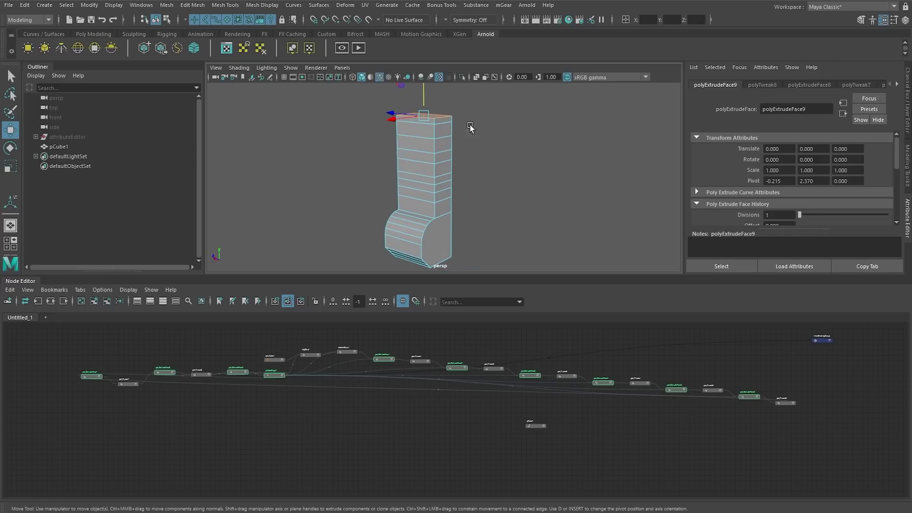
- Extrude the top face several more times with sideways offsets to form a bent upper section of the column
{"action": "left_click_drag", "start_coordinate": [470, 124], "coordinate": [416, 155], "text": "alt"}
{"action": "left_click_drag", "start_coordinate": [418, 122], "coordinate": [430, 100], "text": "shift"}
{"action": "left_click_drag", "start_coordinate": [468, 143], "coordinate": [418, 114], "text": "alt"}
{"action": "middle_click_drag", "start_coordinate": [418, 114], "coordinate": [427, 171], "text": "alt"}
{"action": "left_click_drag", "start_coordinate": [442, 151], "coordinate": [420, 99], "text": "shift"}
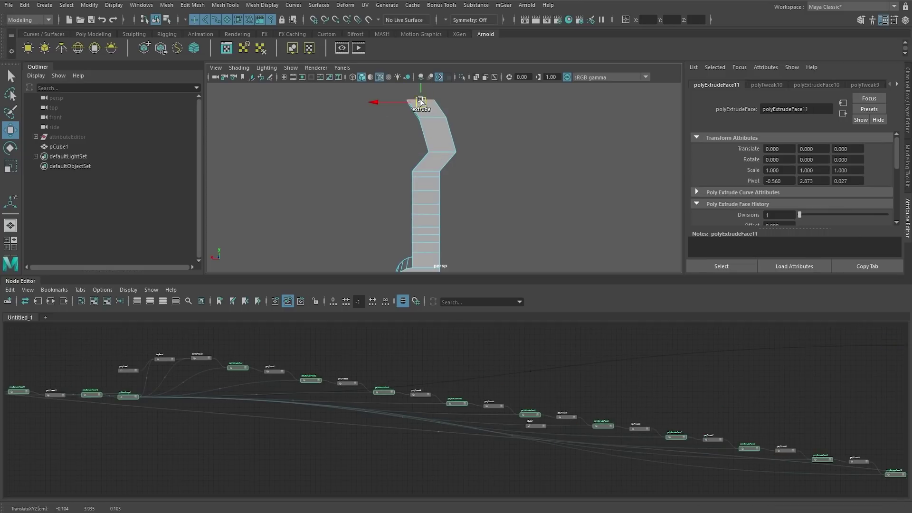
- Select the side face at the column's first bend and extrude it outward into a horizontal arm
{"action": "left_click", "coordinate": [429, 159]}
{"action": "key", "text": "f"}
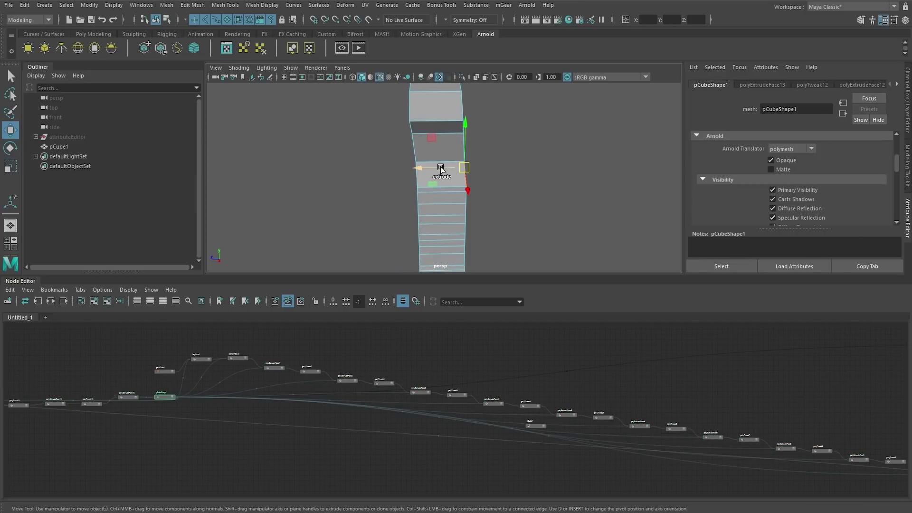
{"action": "left_click_drag", "start_coordinate": [441, 169], "coordinate": [512, 167], "text": "shift"}
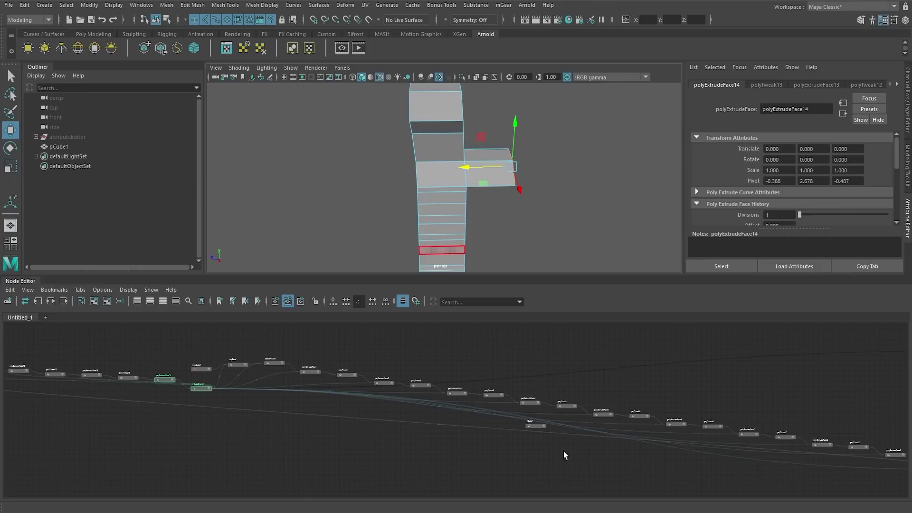
{"action": "middle_click_drag", "start_coordinate": [605, 455], "coordinate": [645, 424], "text": "alt"}
- Cut two crosswise edge loops and one lengthwise edge loop into the side arm with the Multi-Cut tool
{"action": "right_click_drag", "start_coordinate": [496, 172], "coordinate": [474, 177]}
{"action": "left_click", "coordinate": [483, 166], "text": "ctrl"}
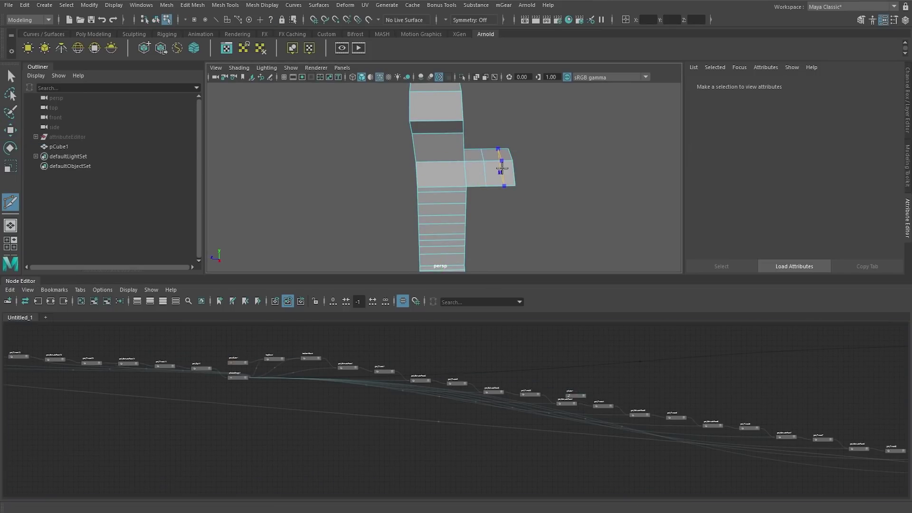
{"action": "left_click", "coordinate": [501, 169], "text": "ctrl"}
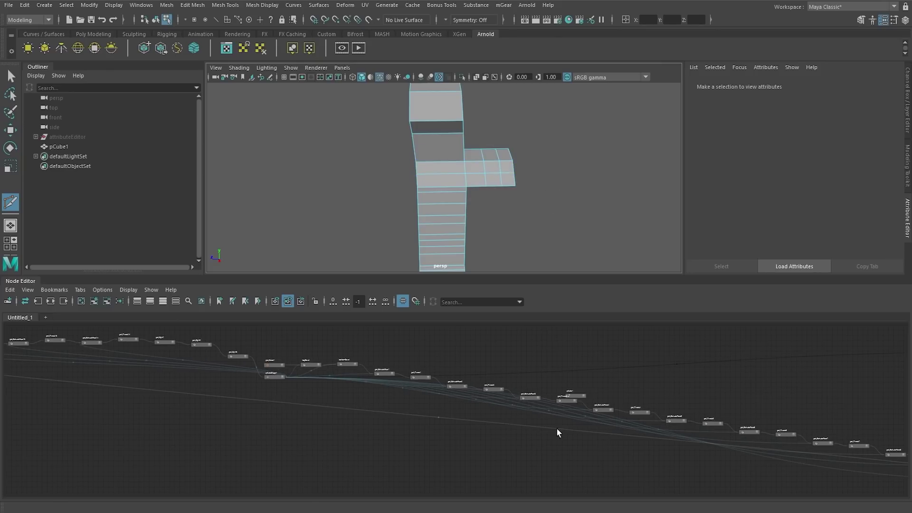
- Delete the polyExtrudeFace10 node from the history chain, inspect the mesh and undo the deletion
{"action": "scroll", "coordinate": [776, 425], "scroll_direction": "up", "scroll_amount": 6}
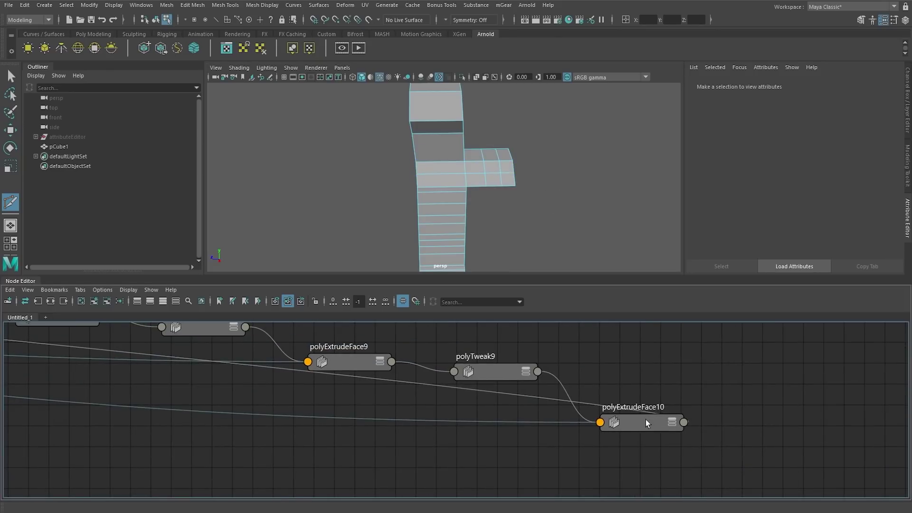
{"action": "left_click", "coordinate": [646, 421]}
{"action": "key", "text": "Delete"}
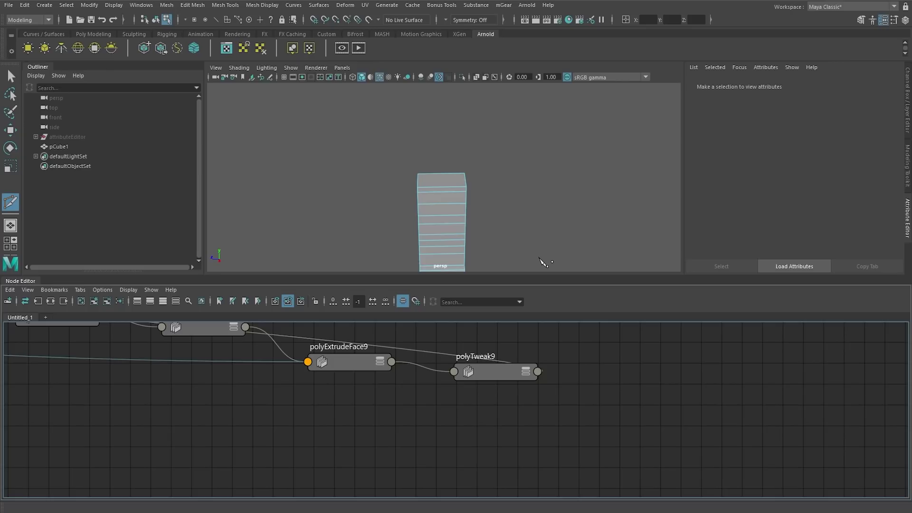
{"action": "left_click_drag", "start_coordinate": [523, 205], "coordinate": [466, 192], "text": "alt"}
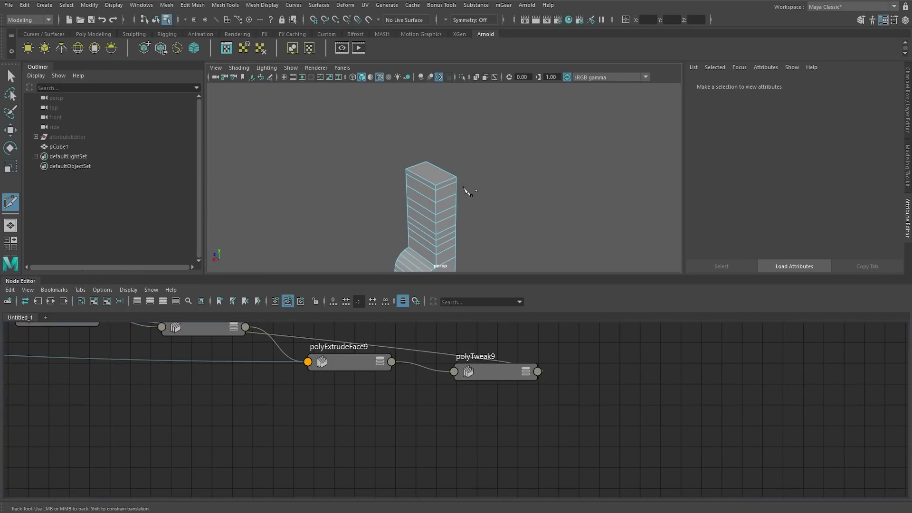
{"action": "key", "text": "ctrl+z"}
- Select the whole pCube1 object with the Move tool and review its full history chain in the Node Editor
{"action": "key", "text": "w"}
{"action": "key", "text": "F8"}
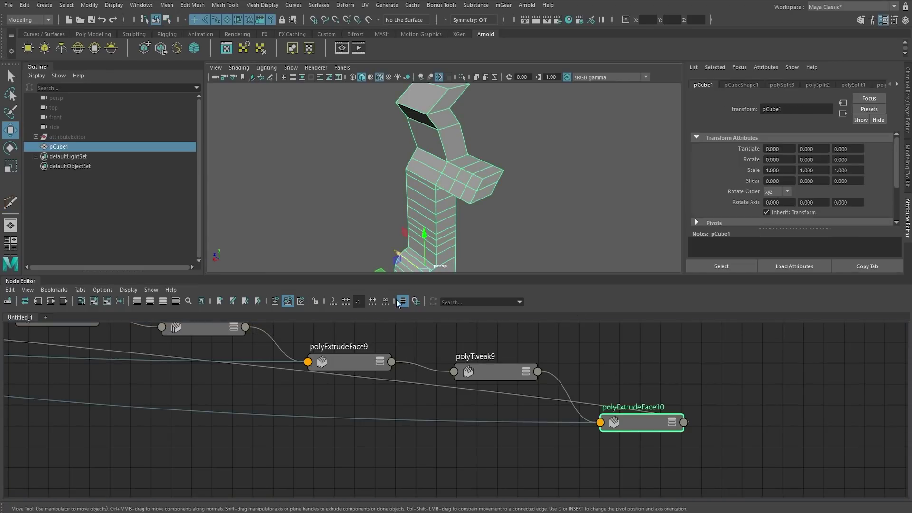
{"action": "scroll", "coordinate": [330, 405], "scroll_direction": "down", "scroll_amount": 6}
{"action": "middle_click_drag", "start_coordinate": [330, 405], "coordinate": [587, 439], "text": "alt"}
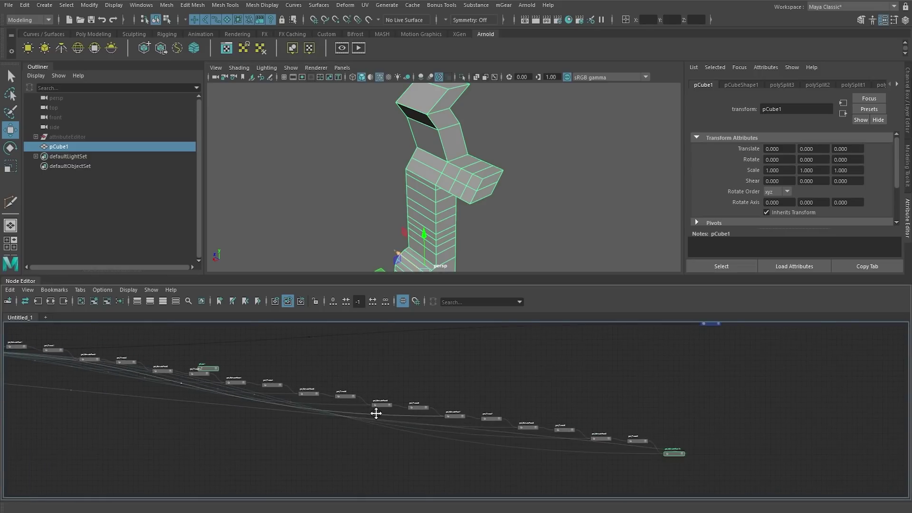
{"action": "middle_click_drag", "start_coordinate": [374, 413], "coordinate": [480, 416], "text": "alt"}
{"action": "left_click_drag", "start_coordinate": [478, 213], "coordinate": [529, 198], "text": "alt"}
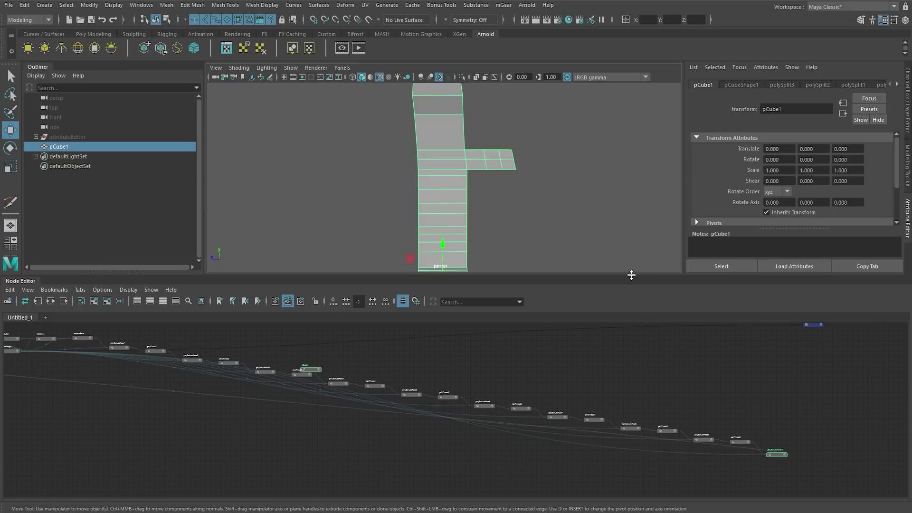
- Enlarge the viewport and examine pCube1's list of input history nodes in the Channel Box
{"action": "left_click_drag", "start_coordinate": [632, 275], "coordinate": [631, 311]}
{"action": "key", "text": "ctrl+a"}
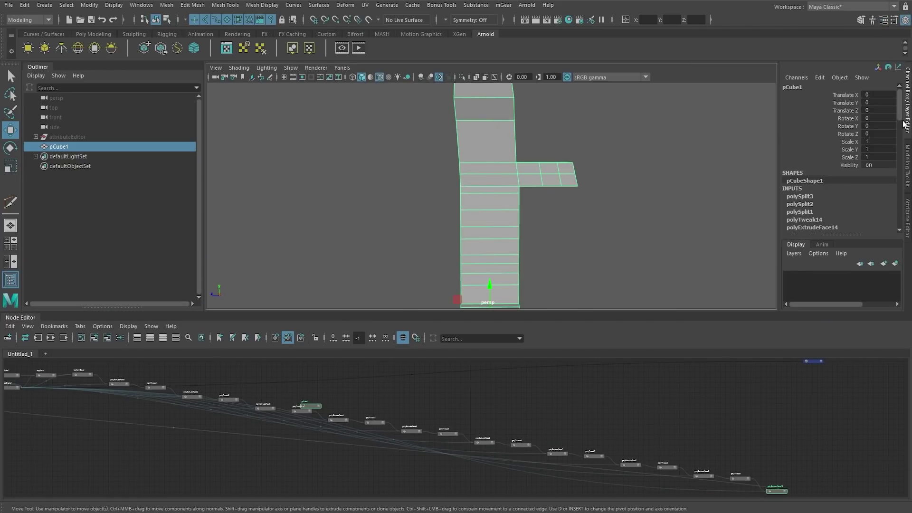
{"action": "scroll", "coordinate": [900, 112], "scroll_direction": "down", "scroll_amount": 2}
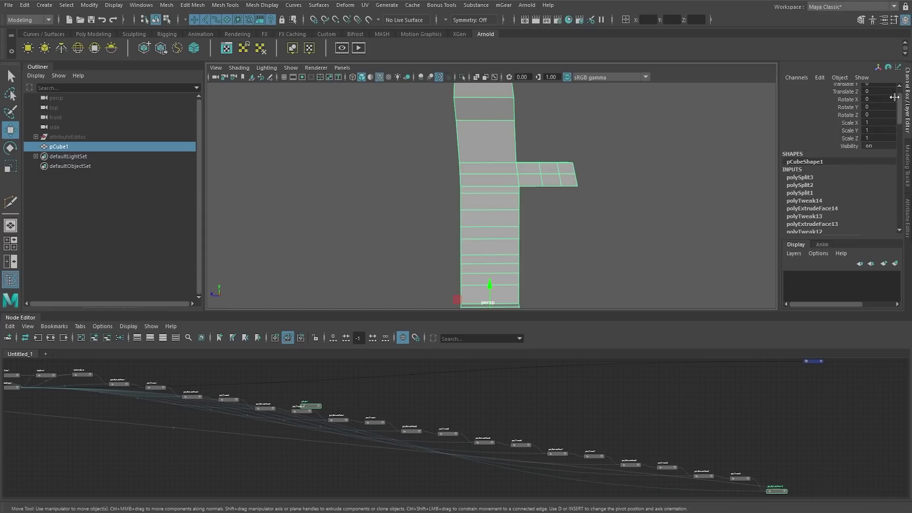
{"action": "scroll", "coordinate": [900, 112], "scroll_direction": "down", "scroll_amount": 4}
{"action": "scroll", "coordinate": [900, 118], "scroll_direction": "down", "scroll_amount": 3}
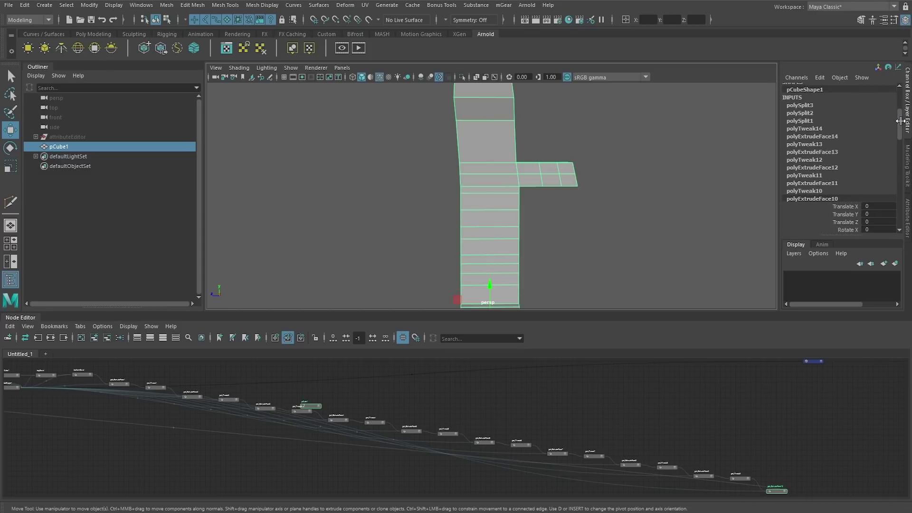
{"action": "left_click_drag", "start_coordinate": [901, 122], "coordinate": [910, 101]}
{"action": "scroll", "coordinate": [839, 157], "scroll_direction": "down", "scroll_amount": 3}
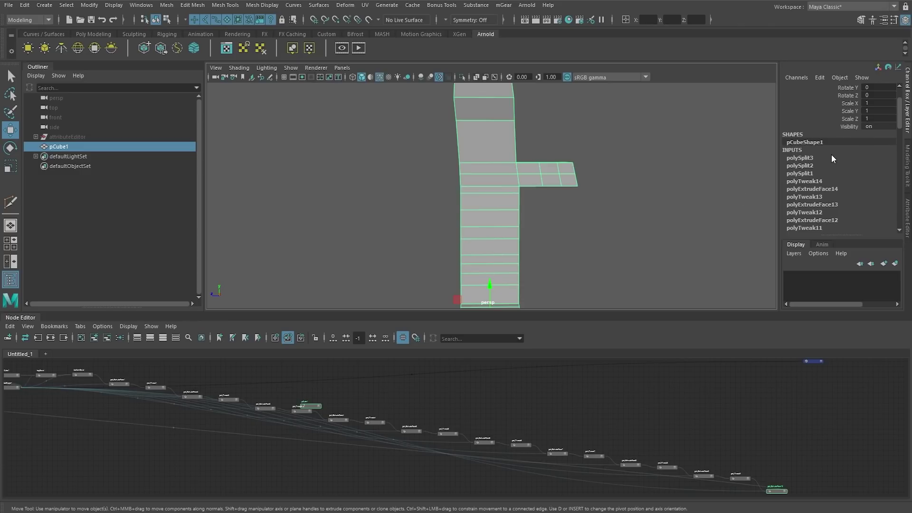
{"action": "left_click_drag", "start_coordinate": [901, 125], "coordinate": [900, 147]}
{"action": "scroll", "coordinate": [468, 418], "scroll_direction": "up", "scroll_amount": 6}
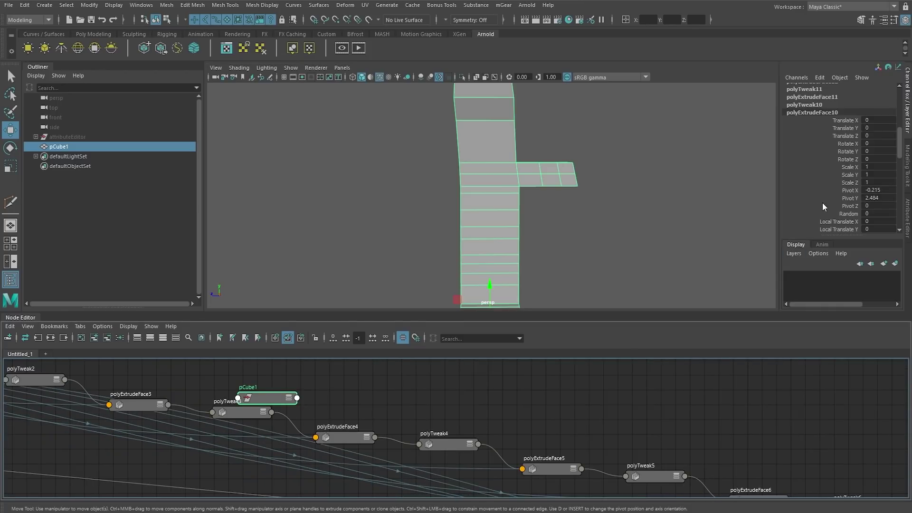
{"action": "scroll", "coordinate": [823, 206], "scroll_direction": "up", "scroll_amount": 5}
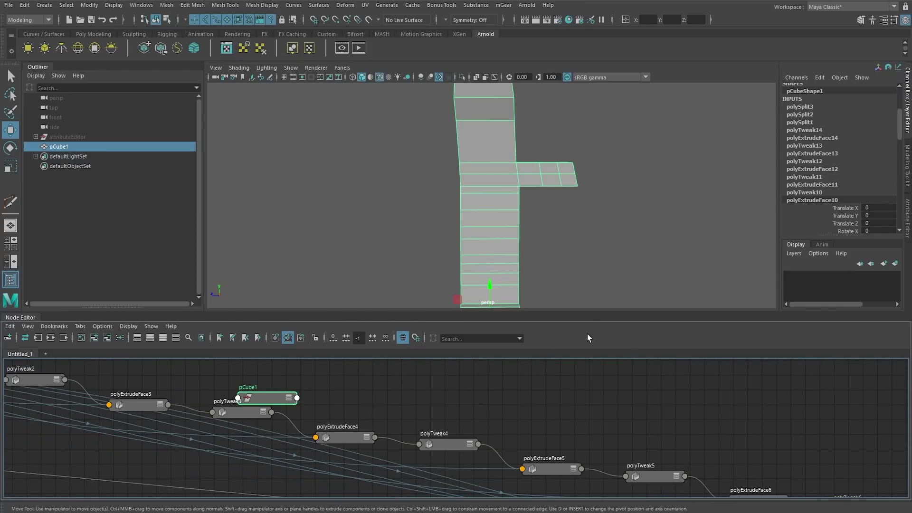
- Move the pCube1 node clear of polyTweak3 and delete all of the object's construction history
{"action": "left_click_drag", "start_coordinate": [275, 396], "coordinate": [342, 385]}
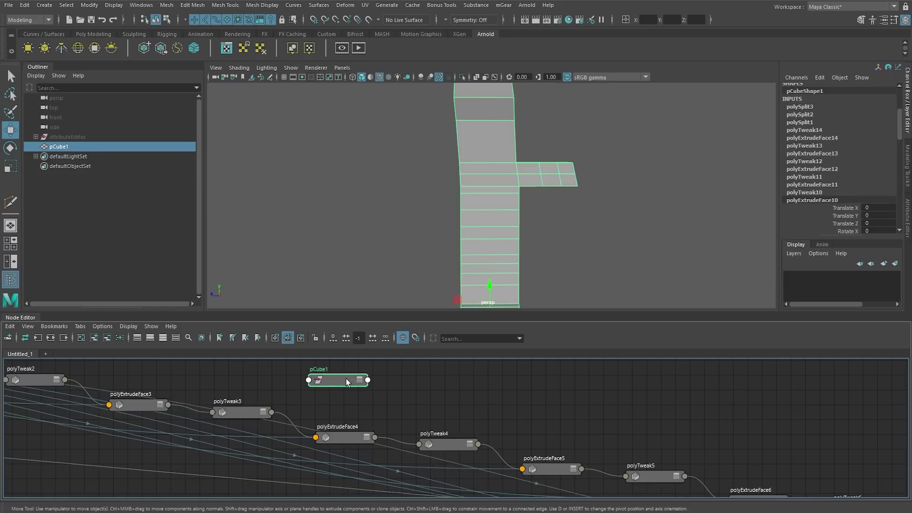
{"action": "left_click", "coordinate": [437, 395]}
{"action": "left_click", "coordinate": [511, 254]}
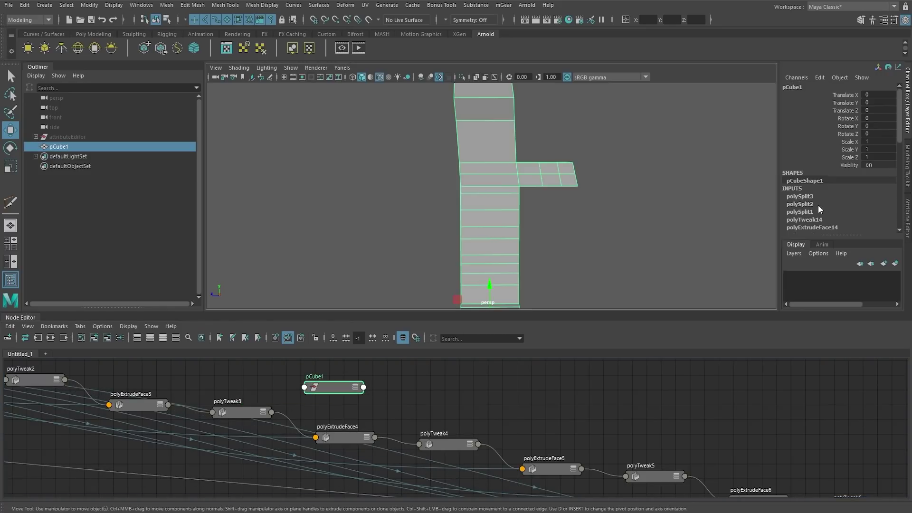
{"action": "left_click_drag", "start_coordinate": [897, 111], "coordinate": [891, 202]}
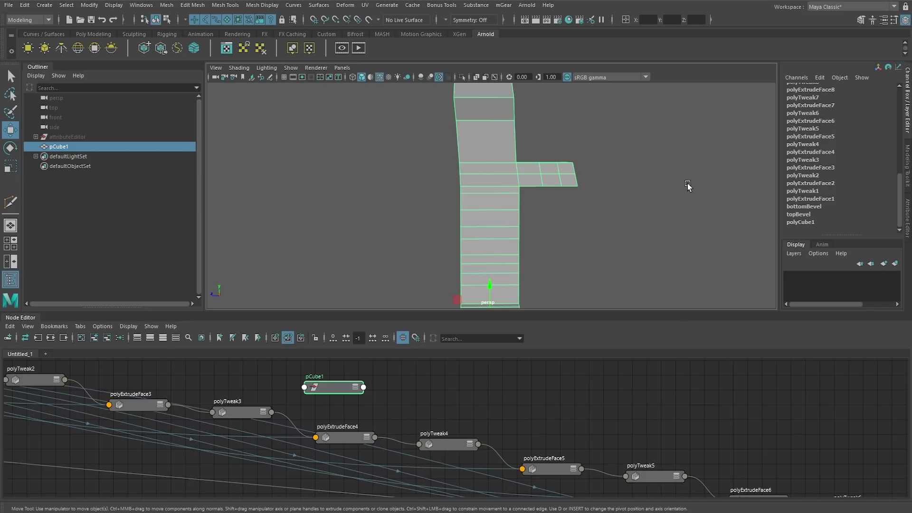
{"action": "key", "text": "alt+shift+d"}
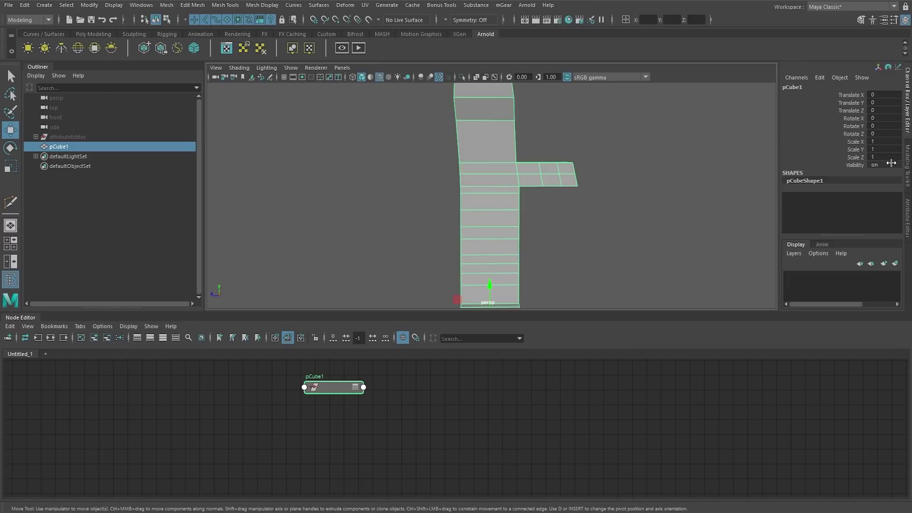
- Graph the input and output connections of the pCube1 node
{"action": "left_click_drag", "start_coordinate": [552, 157], "coordinate": [497, 198], "text": "alt"}
{"action": "left_click", "coordinate": [325, 389]}
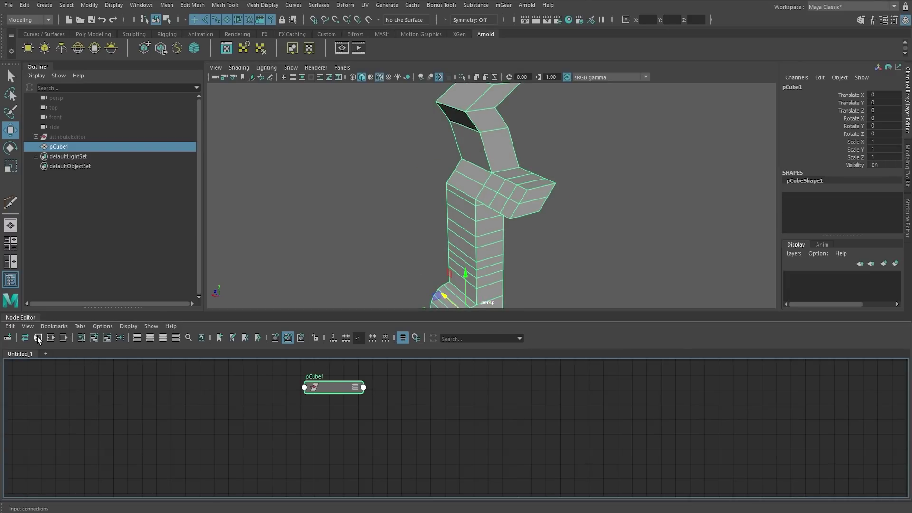
{"action": "left_click", "coordinate": [51, 338]}
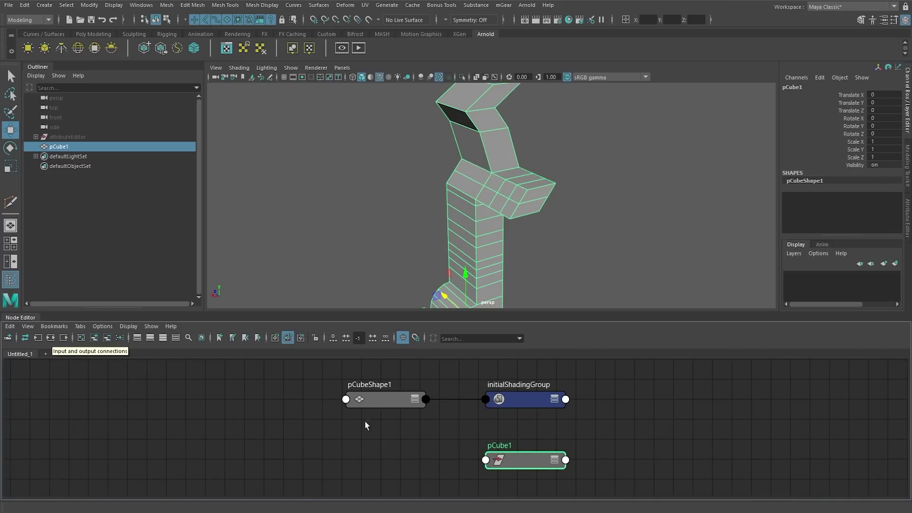
- Compare the pCubeShape1 shape node and the pCube1 transform node by selecting each in the graph
{"action": "left_click", "coordinate": [388, 422]}
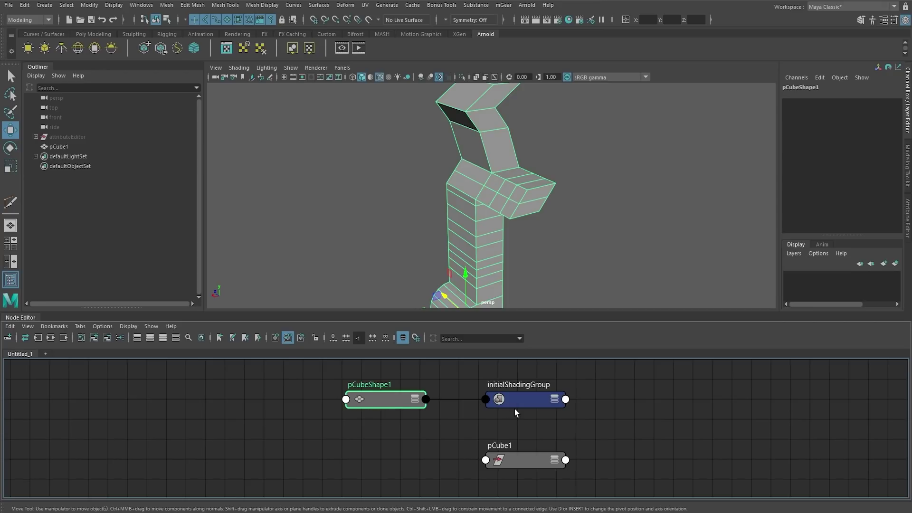
{"action": "left_click", "coordinate": [523, 460]}
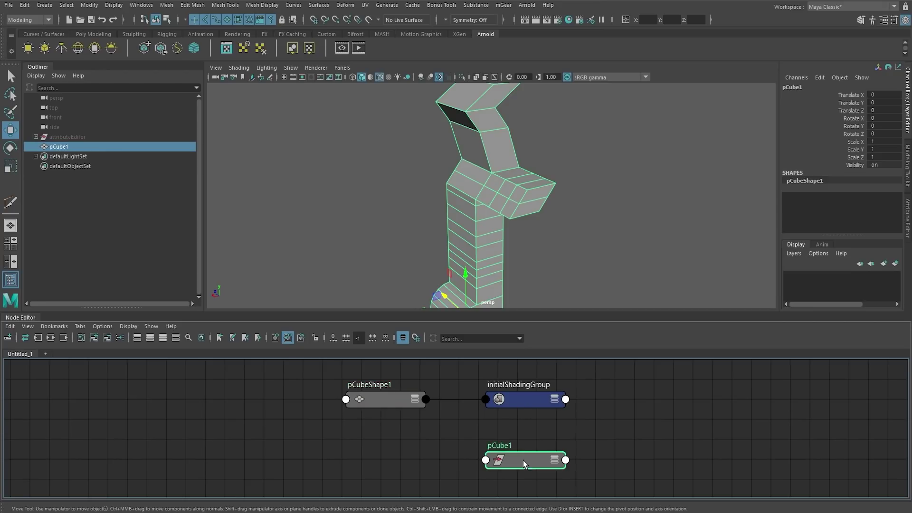
{"action": "left_click", "coordinate": [517, 420]}
{"action": "left_click", "coordinate": [384, 407]}
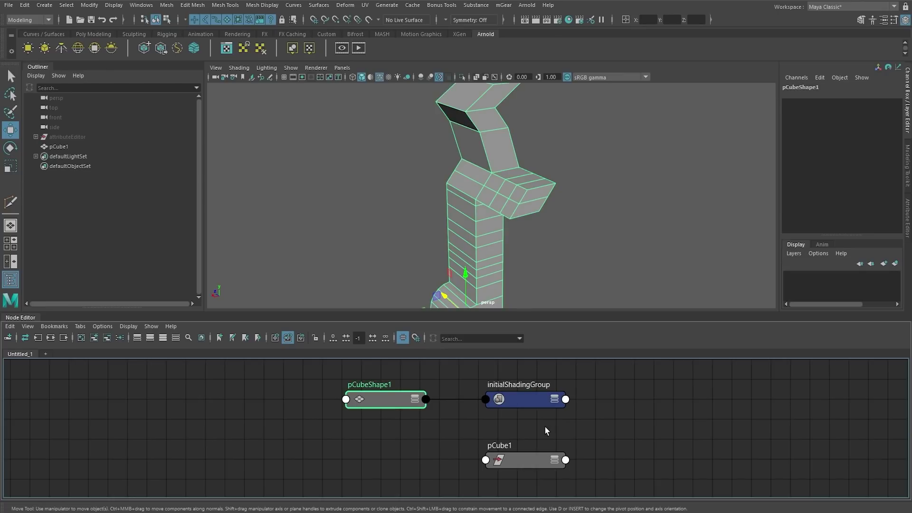
{"action": "left_click", "coordinate": [376, 410]}
{"action": "left_click", "coordinate": [381, 405]}
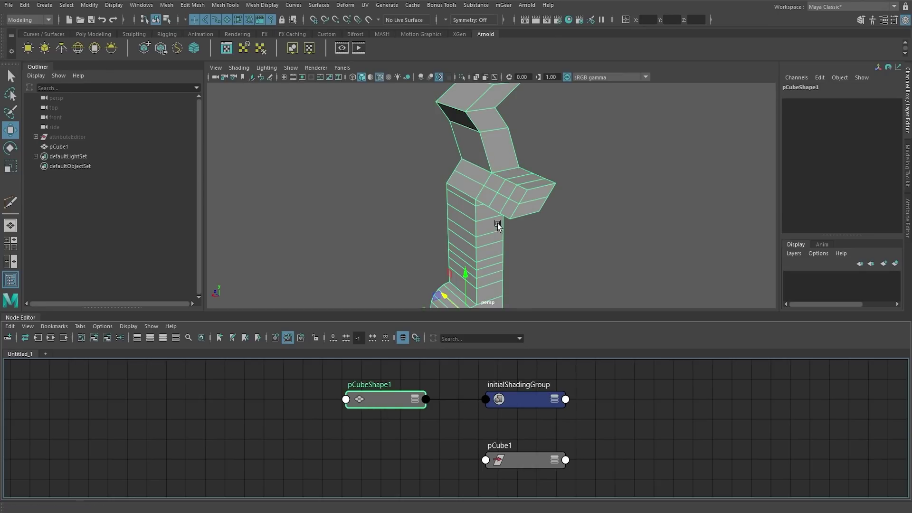
- Assign a new Lambert material to the mesh and arrange its material, shape and shading group nodes in the graph
{"action": "right_click_drag", "start_coordinate": [500, 184], "coordinate": [580, 432]}
{"action": "middle_click_drag", "start_coordinate": [313, 448], "coordinate": [394, 457], "text": "alt"}
{"action": "left_click", "coordinate": [233, 402]}
{"action": "middle_click_drag", "start_coordinate": [192, 412], "coordinate": [277, 413], "text": "alt"}
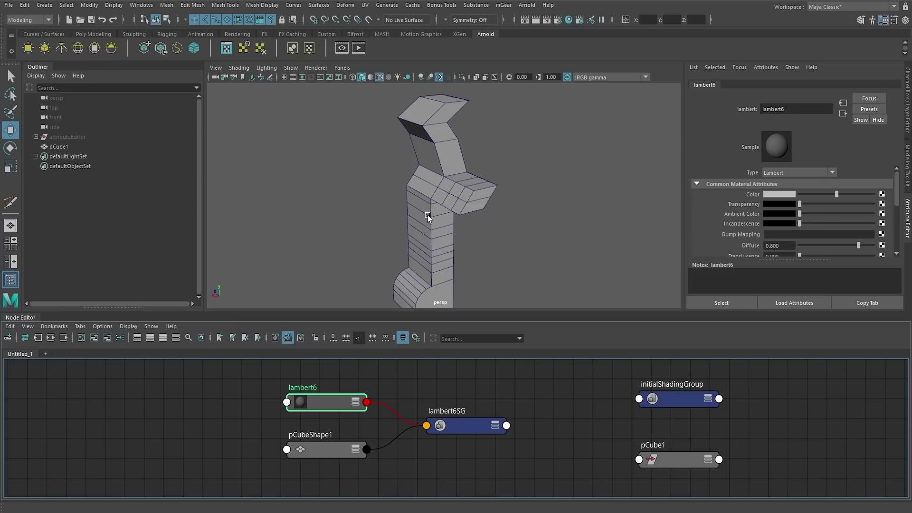
{"action": "left_click_drag", "start_coordinate": [440, 205], "coordinate": [418, 196], "text": "alt"}
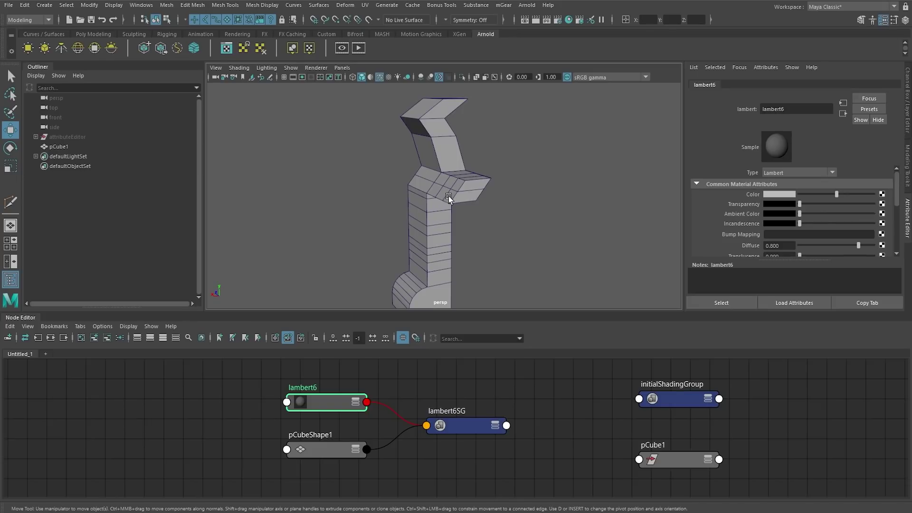
{"action": "left_click_drag", "start_coordinate": [448, 195], "coordinate": [472, 192], "text": "alt"}
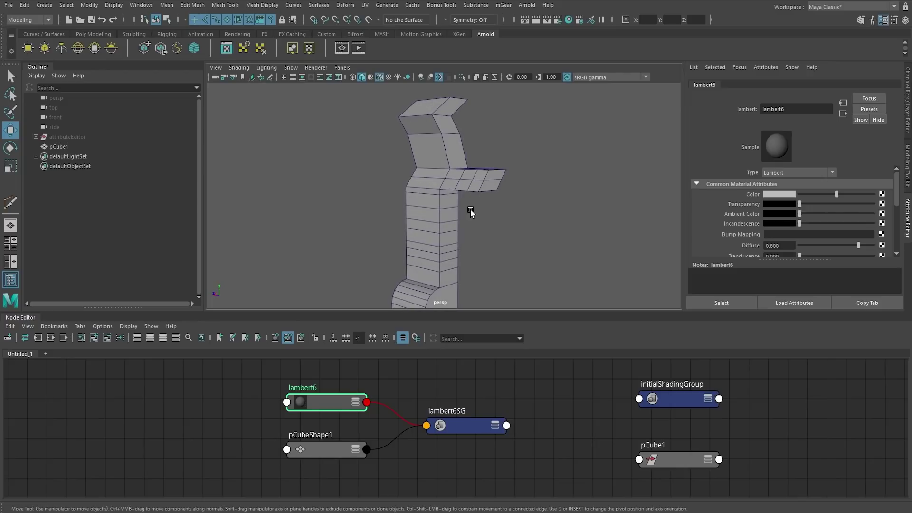
{"action": "middle_click_drag", "start_coordinate": [474, 209], "coordinate": [503, 185], "text": "alt"}
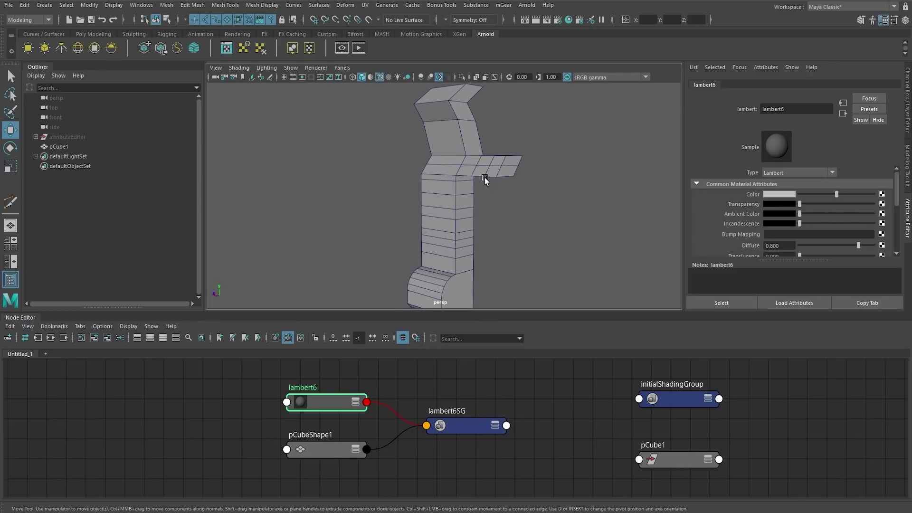
- Create a file texture node in the empty graph area before the lambert6 material
{"action": "mouse_move", "coordinate": [479, 179]}
{"action": "right_mouse_down", "text": "alt"}
{"action": "mouse_move", "coordinate": [507, 181]}
{"action": "mouse_move", "coordinate": [484, 177]}
{"action": "right_mouse_up", "text": "alt"}
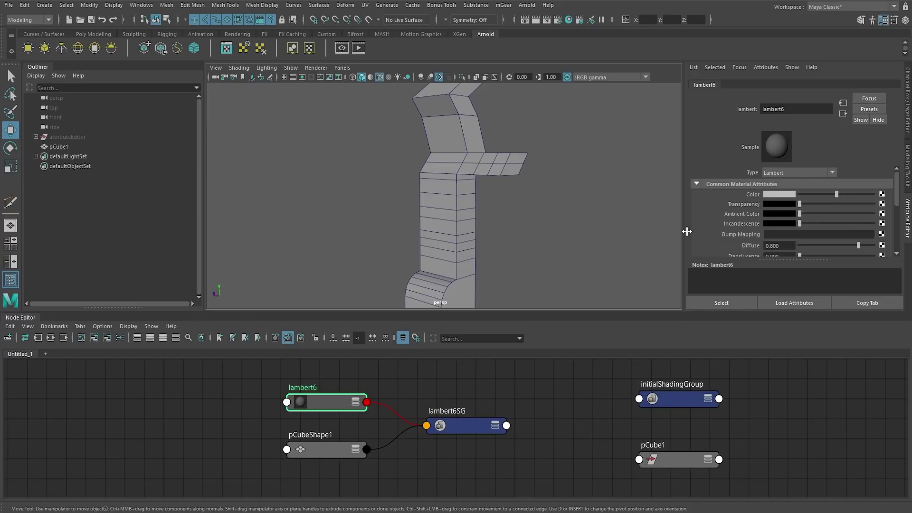
{"action": "middle_click_drag", "start_coordinate": [241, 414], "coordinate": [277, 407], "text": "alt"}
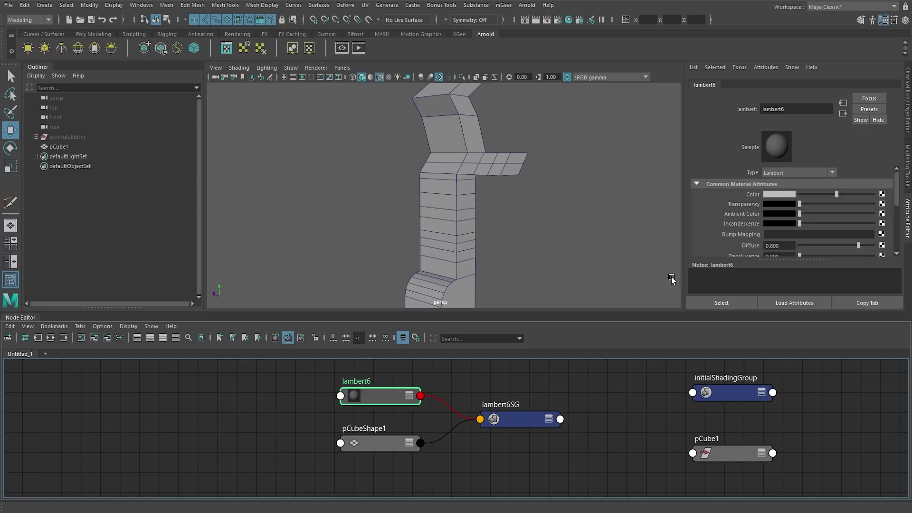
{"action": "left_click", "coordinate": [241, 392]}
{"action": "key", "text": "Tab"}
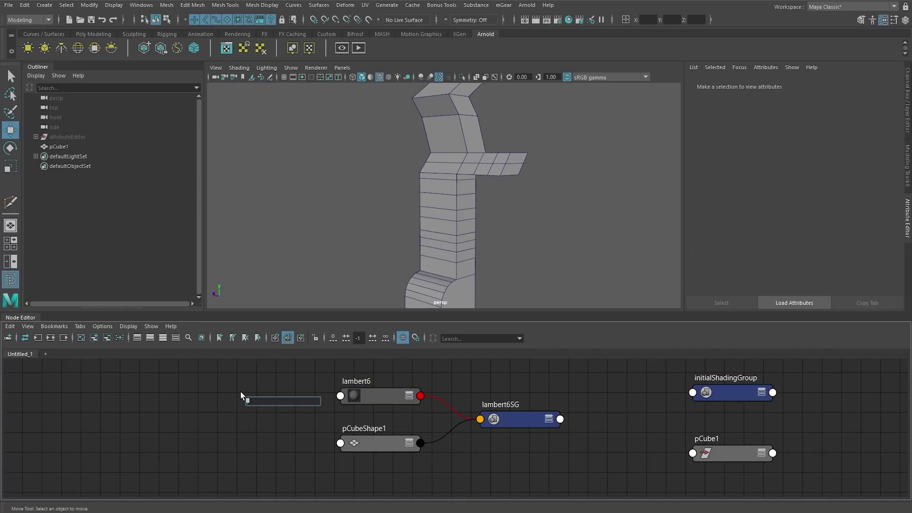
{"action": "type", "text": "file"}
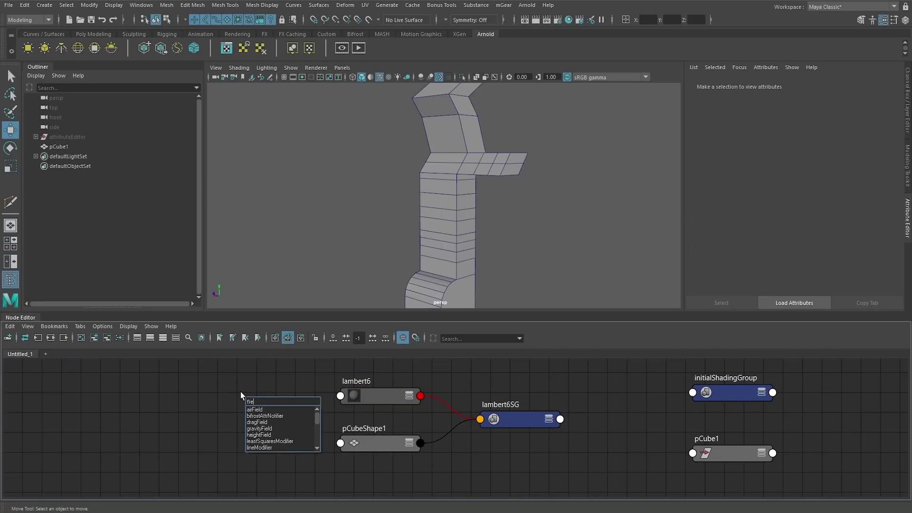
{"action": "key", "text": "Down"}
{"action": "key", "text": "Down"}
{"action": "key", "text": "Down"}
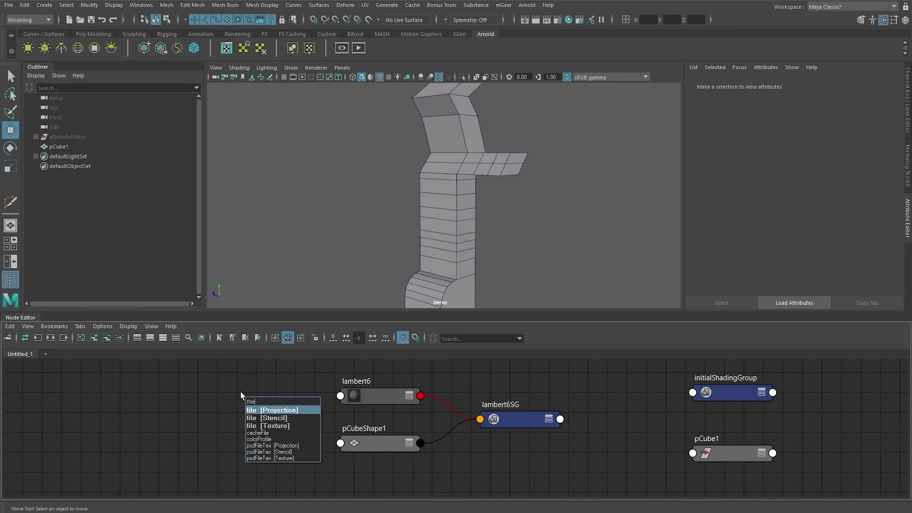
{"action": "key", "text": "Return"}
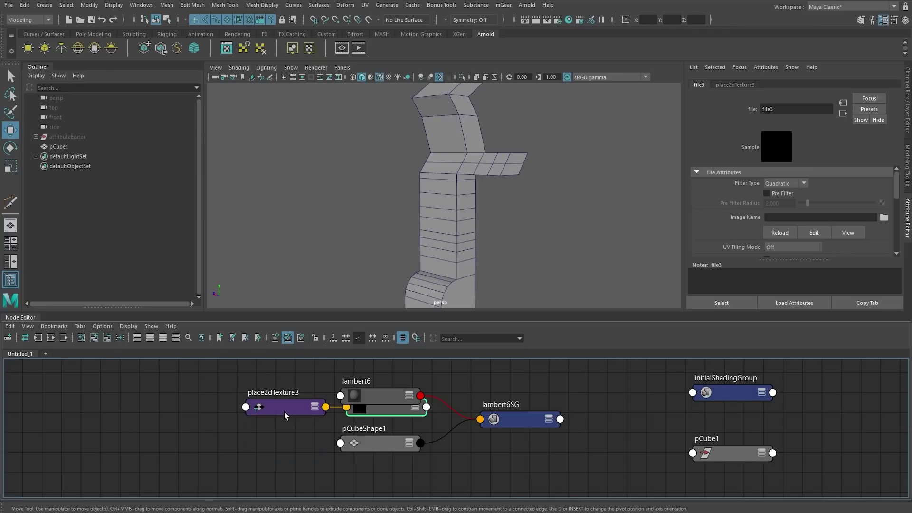
- Arrange the place2dTexture3 and file3 nodes in a row ahead of the lambert6 node
{"action": "left_click_drag", "start_coordinate": [287, 412], "coordinate": [185, 417]}
{"action": "left_click_drag", "start_coordinate": [371, 409], "coordinate": [255, 418]}
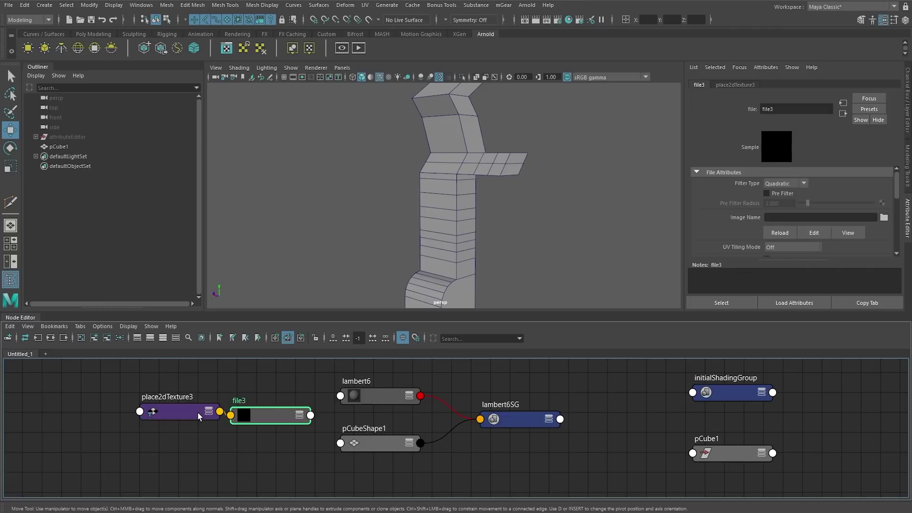
{"action": "left_click_drag", "start_coordinate": [197, 412], "coordinate": [163, 417]}
{"action": "left_click_drag", "start_coordinate": [249, 420], "coordinate": [224, 400]}
{"action": "left_click_drag", "start_coordinate": [160, 415], "coordinate": [146, 396]}
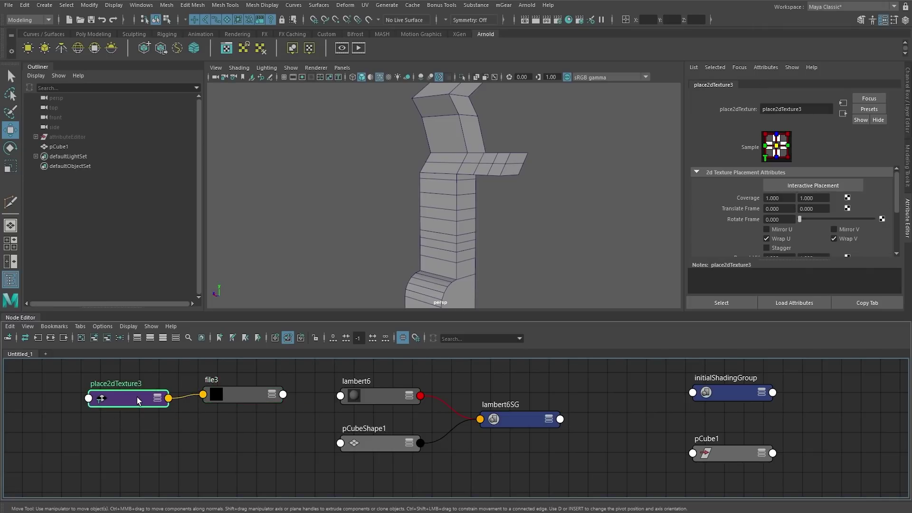
{"action": "left_click_drag", "start_coordinate": [227, 401], "coordinate": [231, 404]}
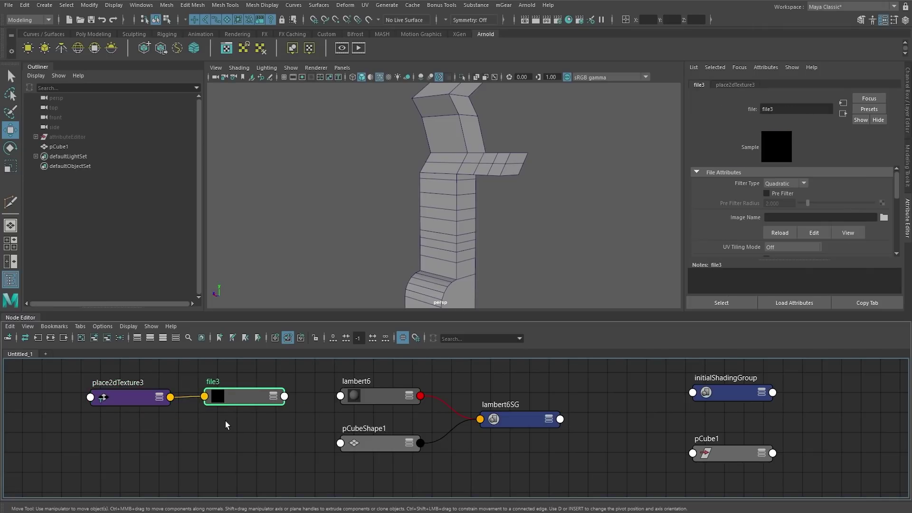
{"action": "left_click", "coordinate": [225, 421]}
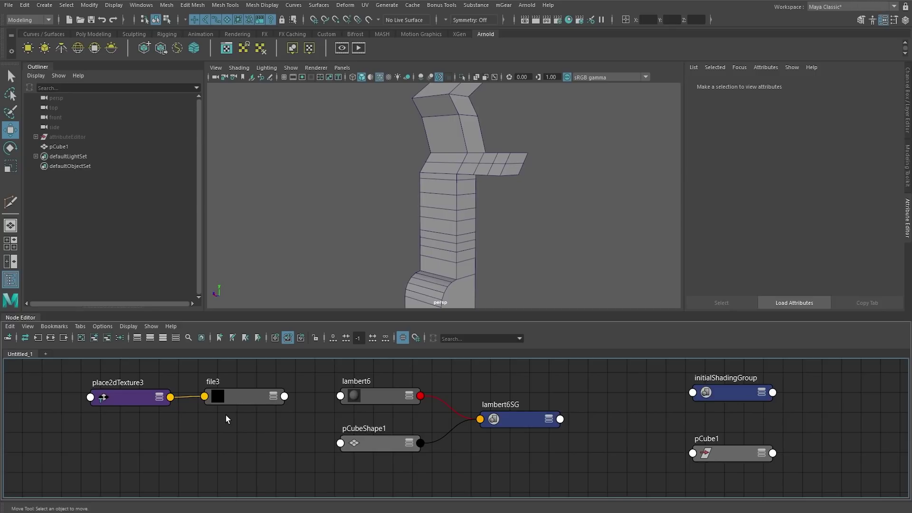
- Examine the attributes of the file3 and place2dTexture3 nodes, including the UV repeat and offset settings
{"action": "left_click", "coordinate": [445, 234]}
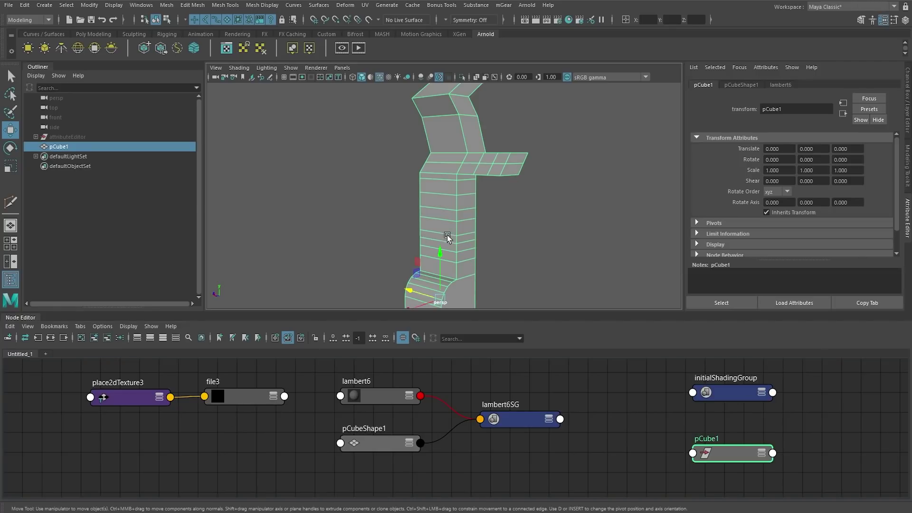
{"action": "left_click", "coordinate": [298, 421]}
{"action": "left_click", "coordinate": [244, 404]}
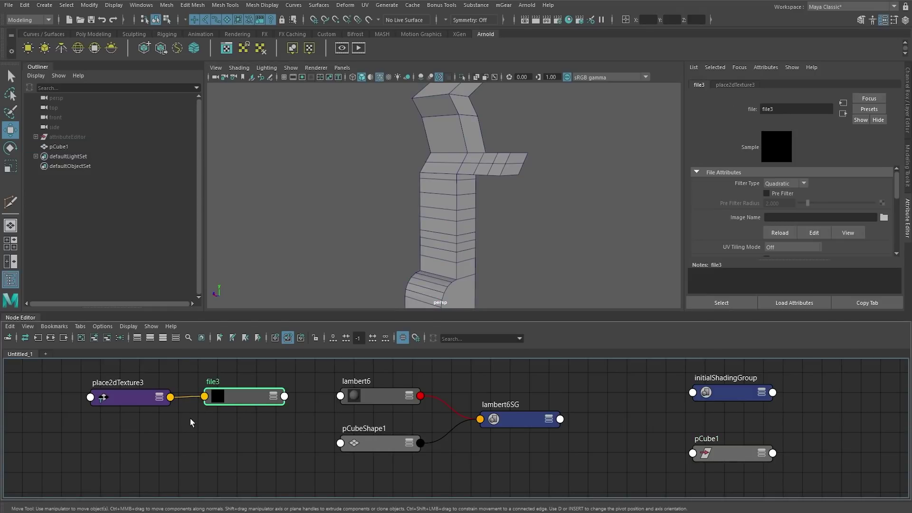
{"action": "left_click", "coordinate": [190, 418]}
{"action": "left_click", "coordinate": [249, 401]}
{"action": "left_click", "coordinate": [135, 402]}
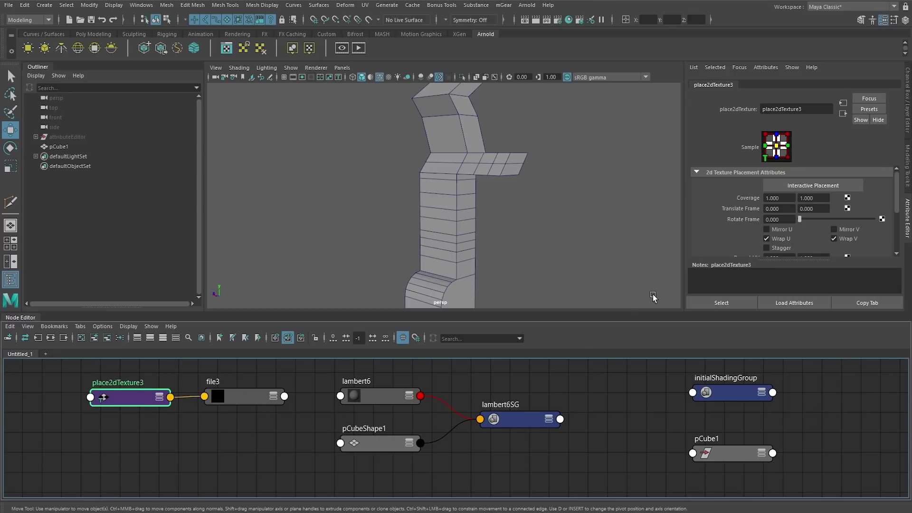
{"action": "scroll", "coordinate": [737, 237], "scroll_direction": "down", "scroll_amount": 4}
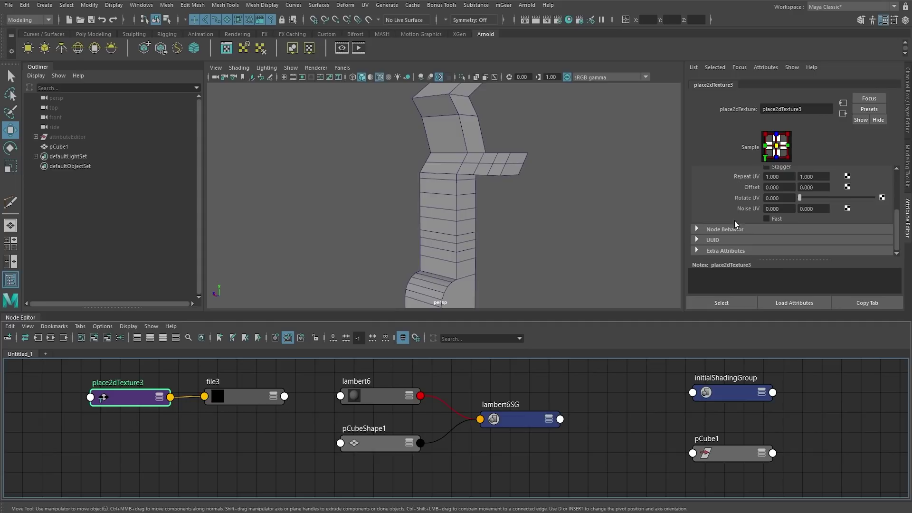
{"action": "left_click", "coordinate": [267, 408]}
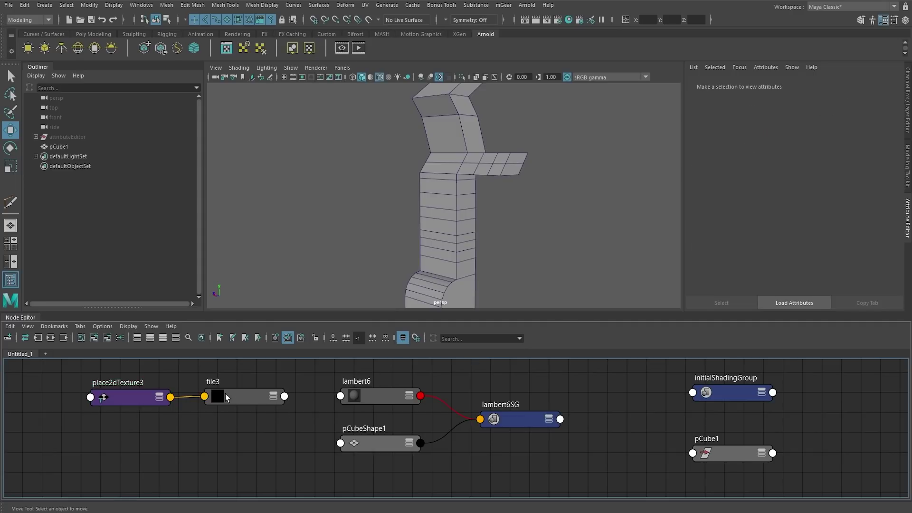
- Load an image into the file3 texture node and connect it to the Color attribute of lambert6
{"action": "left_click", "coordinate": [225, 394]}
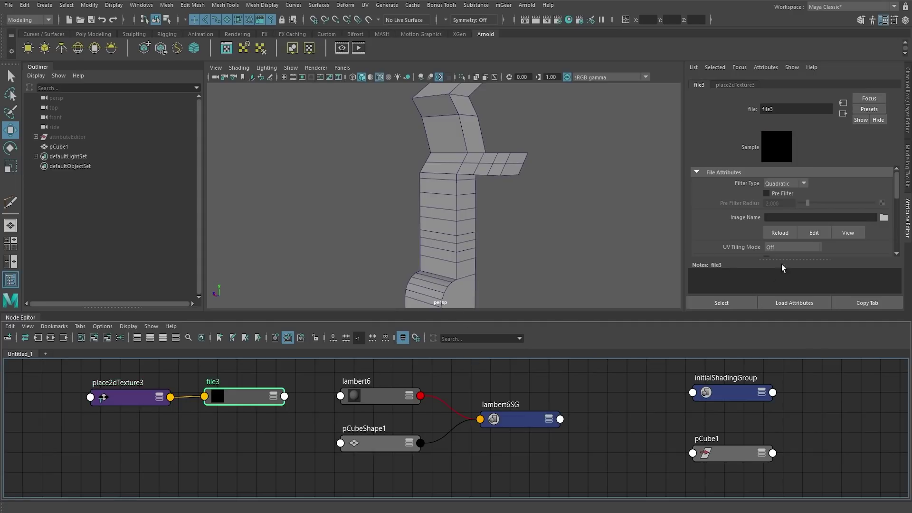
{"action": "left_click", "coordinate": [884, 217]}
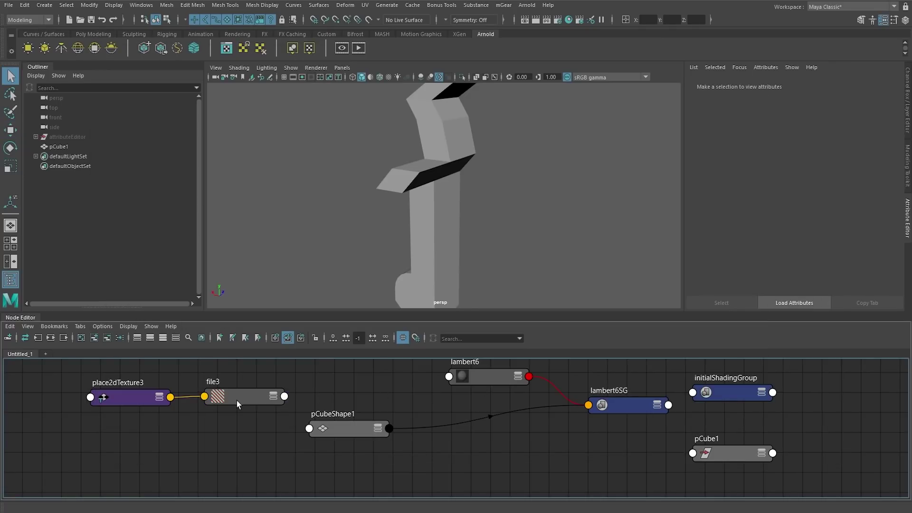
{"action": "left_click", "coordinate": [480, 380]}
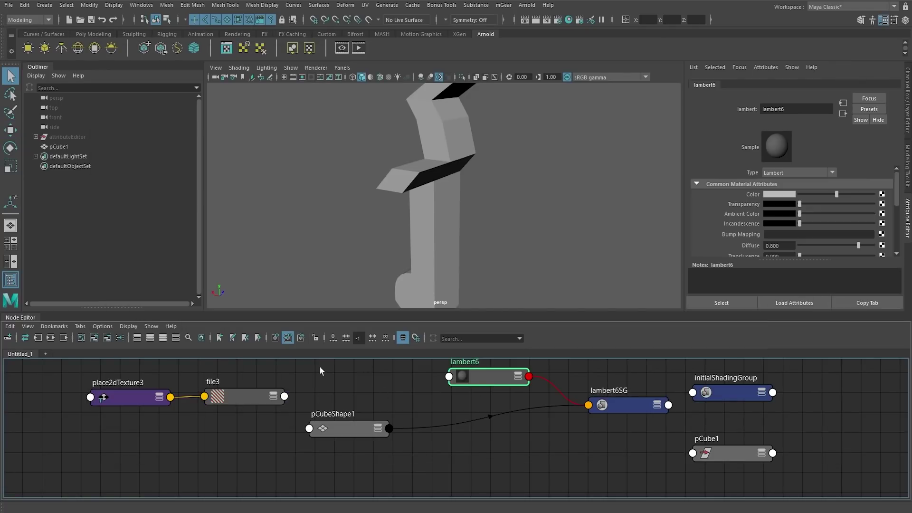
{"action": "middle_click_drag", "start_coordinate": [241, 401], "coordinate": [731, 189]}
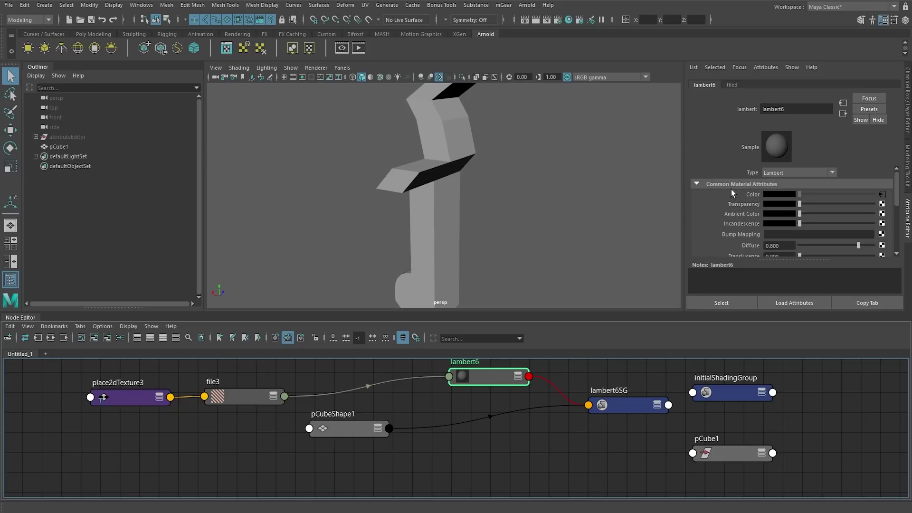
- Turn on textured display in the viewport and examine how the image maps onto the mesh from several sides
{"action": "left_click", "coordinate": [390, 77]}
{"action": "mouse_move", "coordinate": [423, 145]}
{"action": "left_mouse_down", "text": "alt"}
{"action": "mouse_move", "coordinate": [546, 179]}
{"action": "mouse_move", "coordinate": [491, 206]}
{"action": "mouse_move", "coordinate": [494, 197]}
{"action": "mouse_move", "coordinate": [456, 240]}
{"action": "mouse_move", "coordinate": [314, 234]}
{"action": "left_mouse_up", "text": "alt"}
{"action": "middle_click_drag", "start_coordinate": [386, 233], "coordinate": [393, 208], "text": "alt"}
{"action": "right_click_drag", "start_coordinate": [416, 245], "coordinate": [542, 262], "text": "alt"}
{"action": "middle_click_drag", "start_coordinate": [436, 259], "coordinate": [441, 238], "text": "alt"}
{"action": "right_click_drag", "start_coordinate": [442, 241], "coordinate": [480, 247], "text": "alt"}
{"action": "middle_click_drag", "start_coordinate": [439, 257], "coordinate": [463, 172], "text": "alt"}
{"action": "right_click_drag", "start_coordinate": [449, 220], "coordinate": [494, 242], "text": "alt"}
{"action": "left_click_drag", "start_coordinate": [494, 242], "coordinate": [411, 252], "text": "alt"}
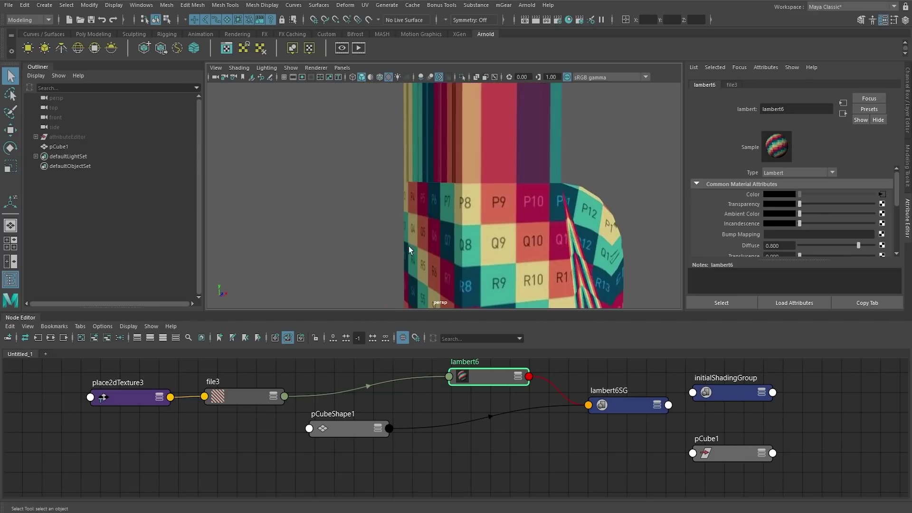
{"action": "middle_click_drag", "start_coordinate": [392, 415], "coordinate": [386, 435], "text": "alt"}
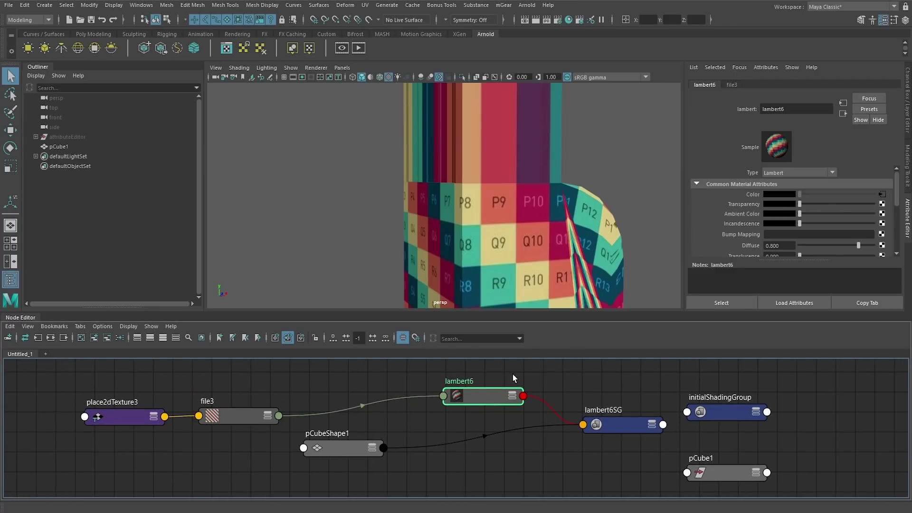
{"action": "left_click", "coordinate": [484, 247]}
{"action": "right_click_drag", "start_coordinate": [470, 228], "coordinate": [348, 181], "text": "alt"}
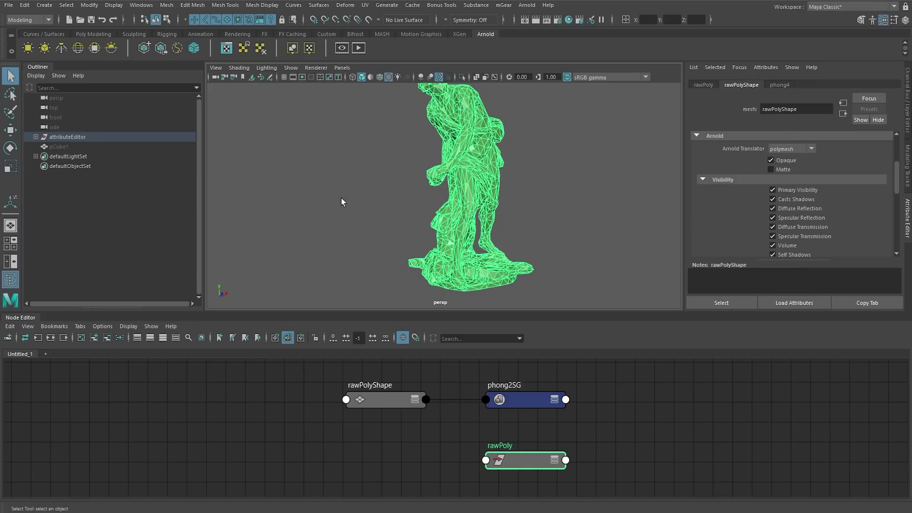
- Examine the statue's rawPoly transform attributes and the Arnold visibility settings of its rawPolyShape node
{"action": "middle_click_drag", "start_coordinate": [510, 182], "coordinate": [508, 205], "text": "alt"}
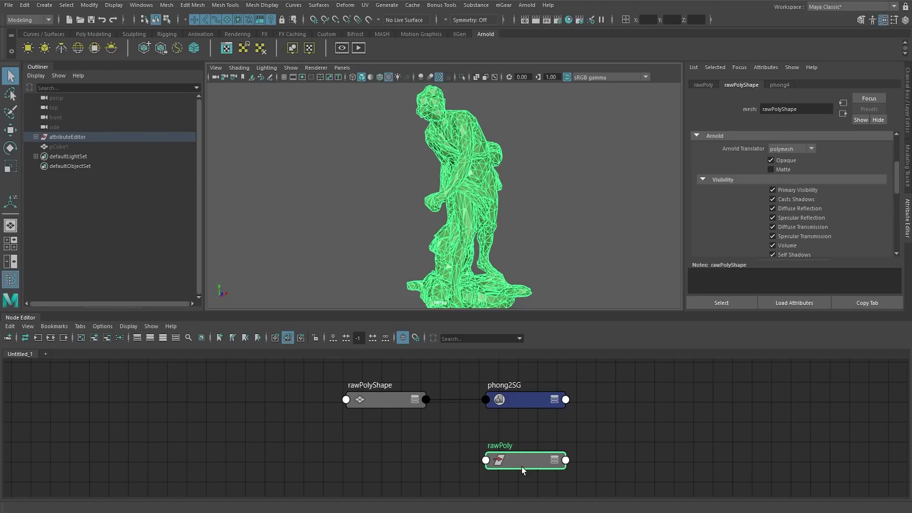
{"action": "left_click", "coordinate": [703, 85]}
{"action": "left_click", "coordinate": [741, 84]}
{"action": "left_click", "coordinate": [779, 85]}
{"action": "left_click", "coordinate": [703, 85]}
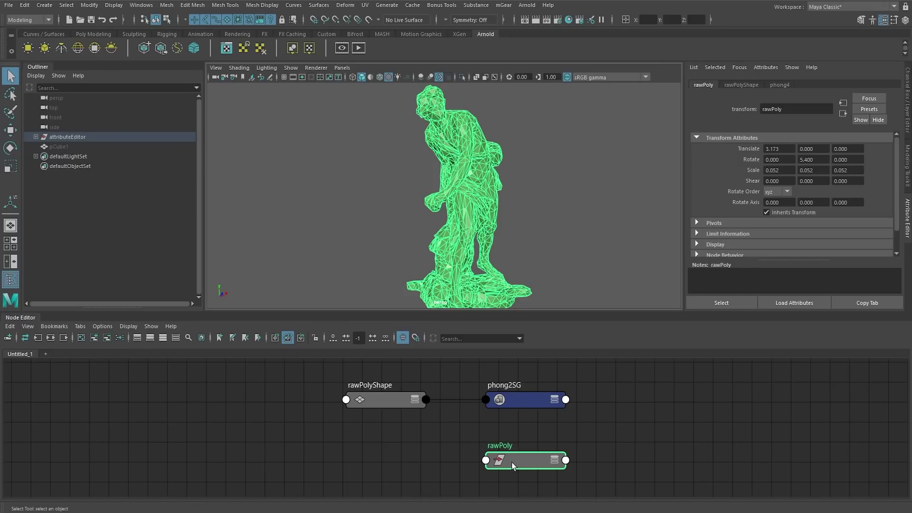
{"action": "left_click", "coordinate": [739, 85]}
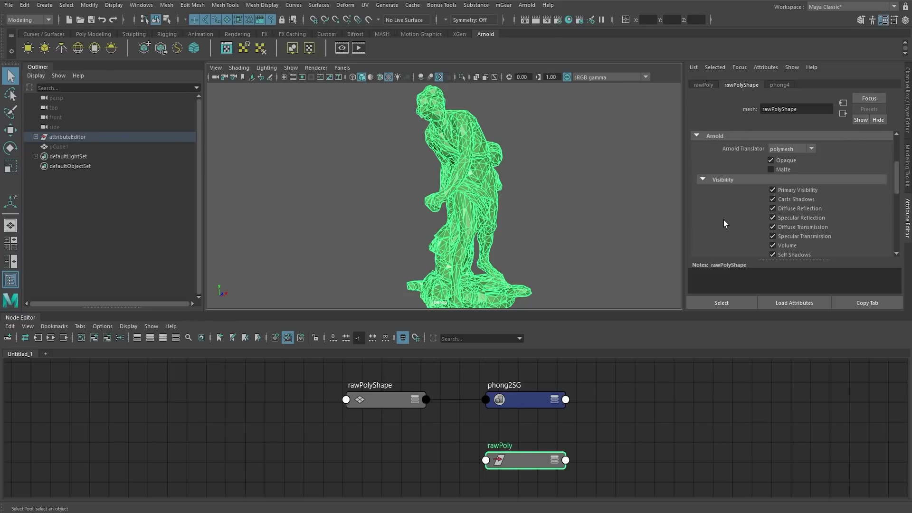
{"action": "scroll", "coordinate": [726, 217], "scroll_direction": "down", "scroll_amount": 5}
{"action": "scroll", "coordinate": [729, 213], "scroll_direction": "up", "scroll_amount": 5}
{"action": "scroll", "coordinate": [784, 205], "scroll_direction": "up", "scroll_amount": 1}
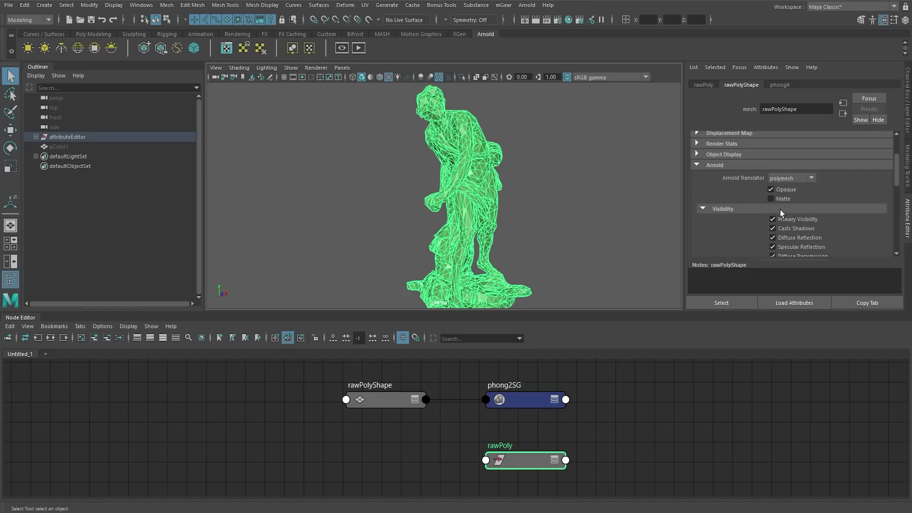
- Compare the attributes of the statue's phong4 material with those of its rawPoly transform and rawPolyShape shape nodes
{"action": "left_click", "coordinate": [784, 84]}
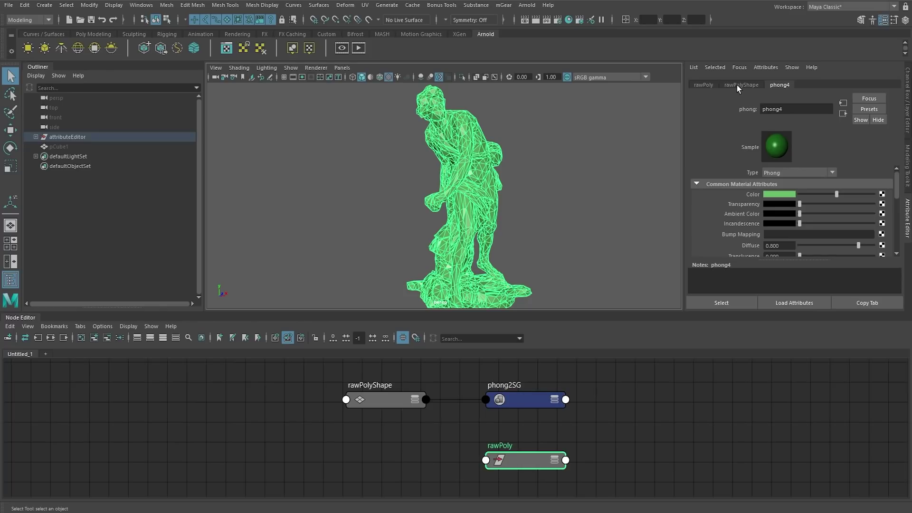
{"action": "left_click", "coordinate": [703, 85]}
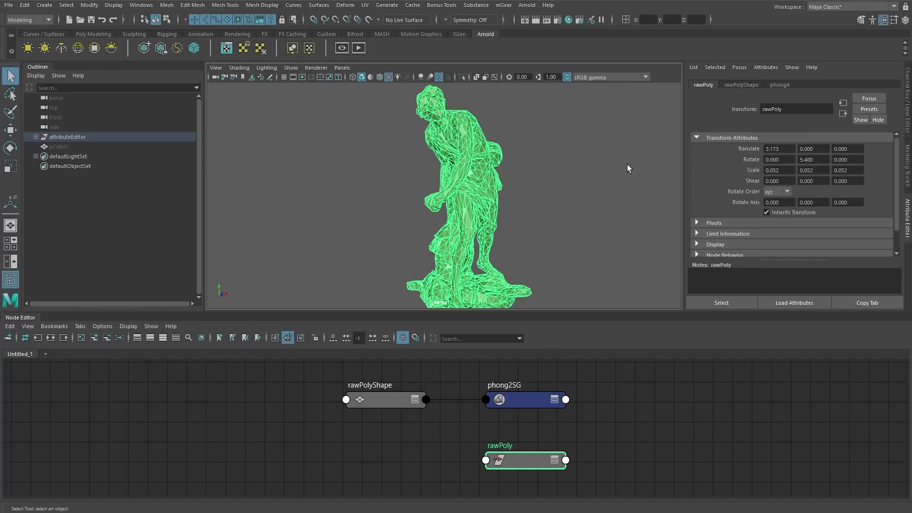
{"action": "left_click", "coordinate": [741, 85]}
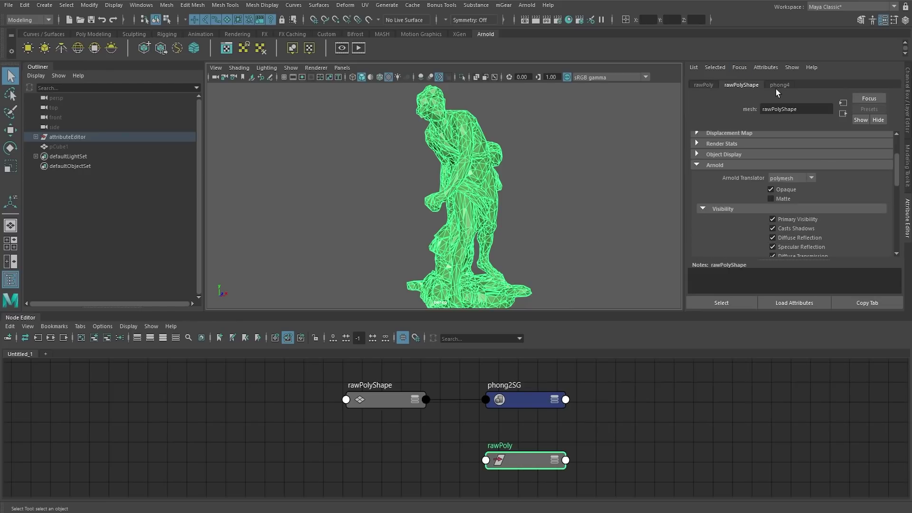
{"action": "left_click", "coordinate": [778, 86]}
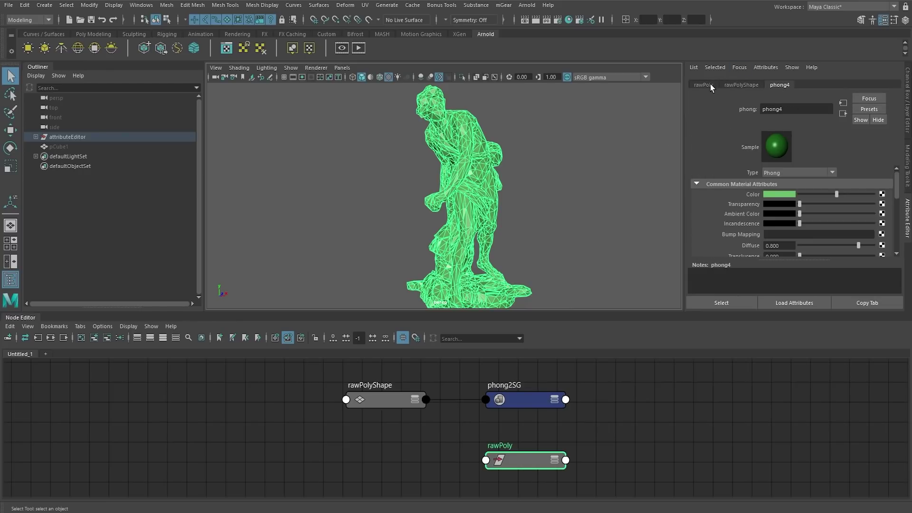
{"action": "left_click", "coordinate": [711, 84]}
{"action": "left_click", "coordinate": [734, 84]}
{"action": "left_click", "coordinate": [777, 83]}
{"action": "left_click", "coordinate": [732, 87]}
{"action": "left_click", "coordinate": [706, 86]}
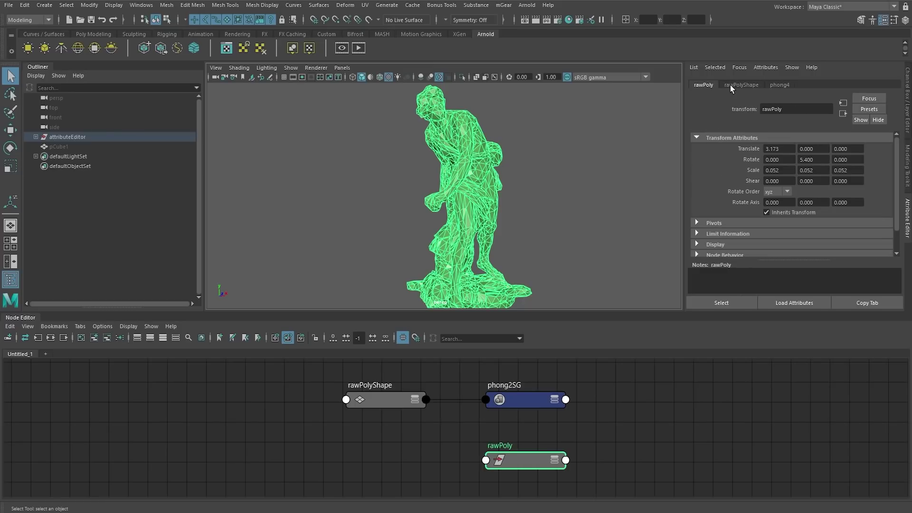
{"action": "left_click", "coordinate": [731, 85]}
{"action": "left_click", "coordinate": [708, 86]}
{"action": "middle_click_drag", "start_coordinate": [408, 428], "coordinate": [398, 447], "text": "alt"}
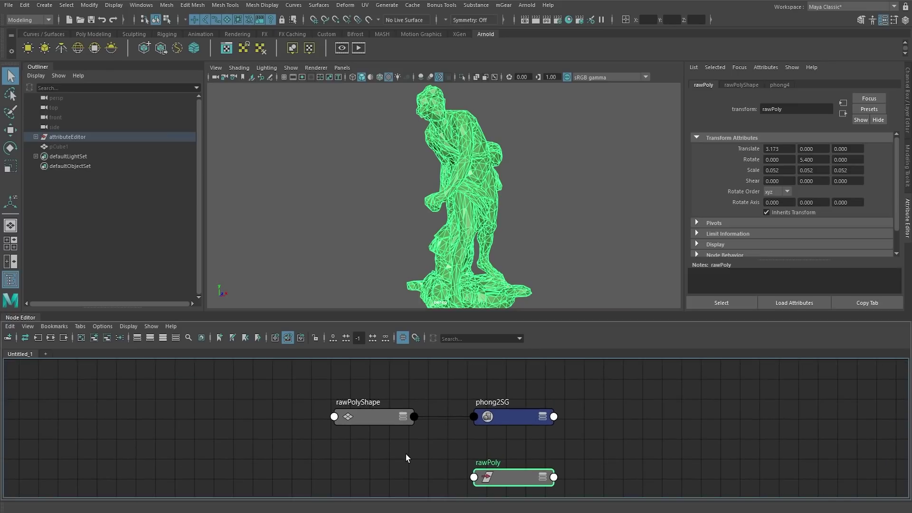
{"action": "left_click", "coordinate": [743, 86]}
{"action": "left_click", "coordinate": [780, 84]}
{"action": "left_click", "coordinate": [741, 85]}
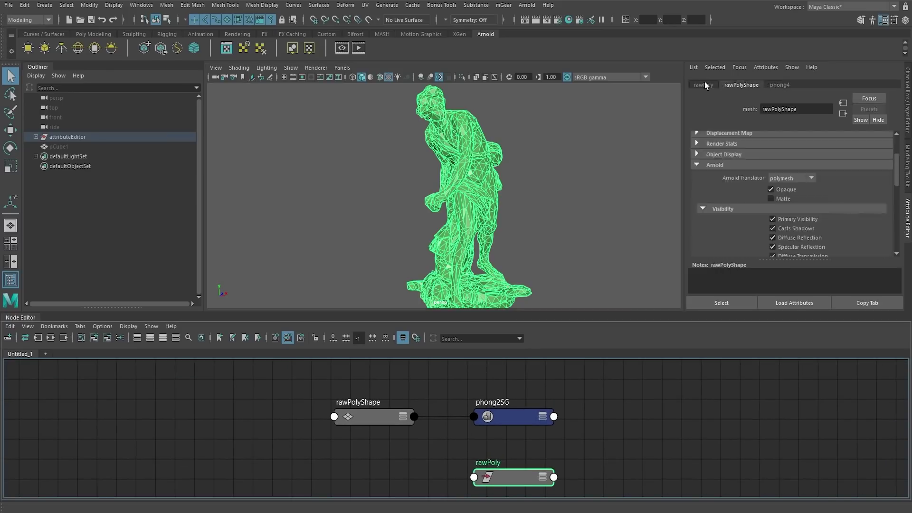
{"action": "left_click", "coordinate": [703, 86]}
{"action": "left_click", "coordinate": [772, 86]}
- Deselect the statue and inspect its shaded surface from different angles
{"action": "left_click", "coordinate": [540, 144]}
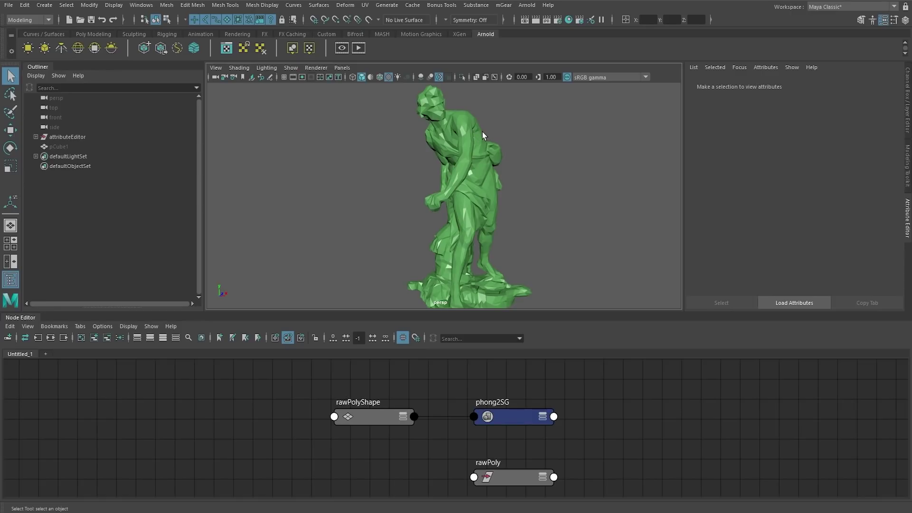
{"action": "left_click_drag", "start_coordinate": [486, 127], "coordinate": [451, 131], "text": "alt"}
{"action": "middle_click_drag", "start_coordinate": [475, 132], "coordinate": [476, 164], "text": "alt"}
{"action": "right_click_drag", "start_coordinate": [478, 164], "coordinate": [469, 166], "text": "alt"}
{"action": "middle_click_drag", "start_coordinate": [469, 167], "coordinate": [456, 123], "text": "alt"}
{"action": "right_click_drag", "start_coordinate": [456, 123], "coordinate": [434, 135], "text": "alt"}
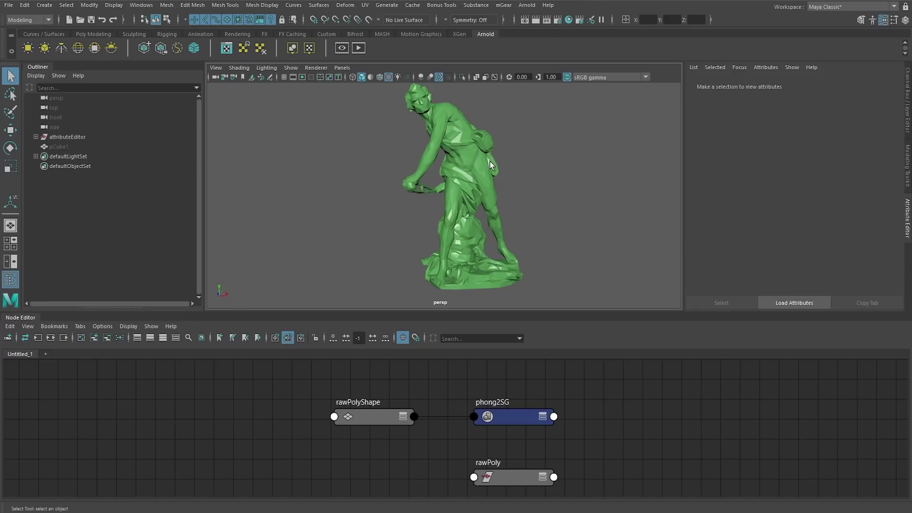
- Delete pCube1 from the scene and expand the attributeEditor group in the Outliner
{"action": "mouse_move", "coordinate": [488, 164]}
{"action": "left_mouse_down", "text": "alt"}
{"action": "mouse_move", "coordinate": [477, 177]}
{"action": "mouse_move", "coordinate": [481, 166]}
{"action": "left_mouse_up", "text": "alt"}
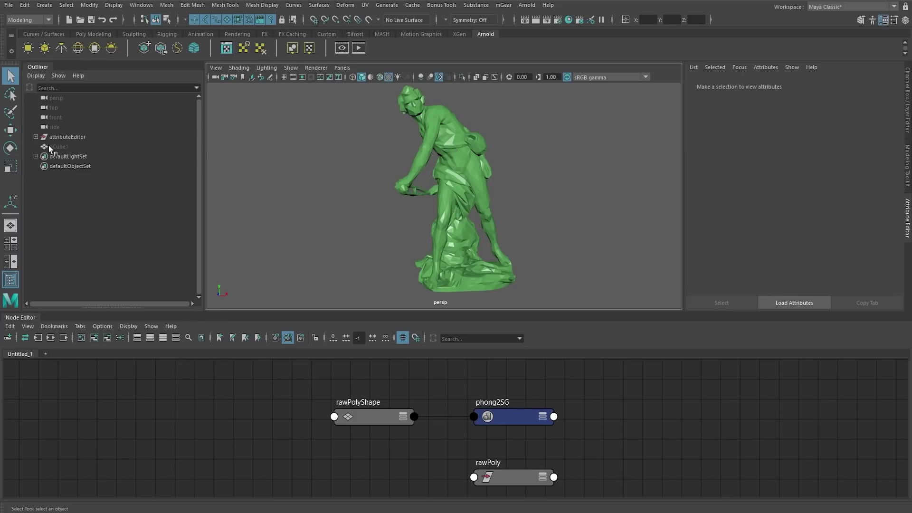
{"action": "left_click", "coordinate": [61, 146]}
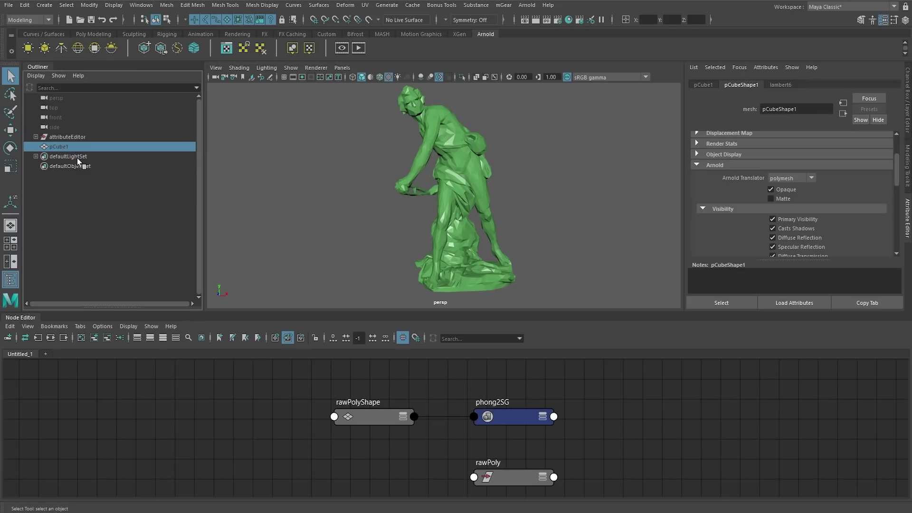
{"action": "key", "text": "Delete"}
{"action": "left_click", "coordinate": [44, 130]}
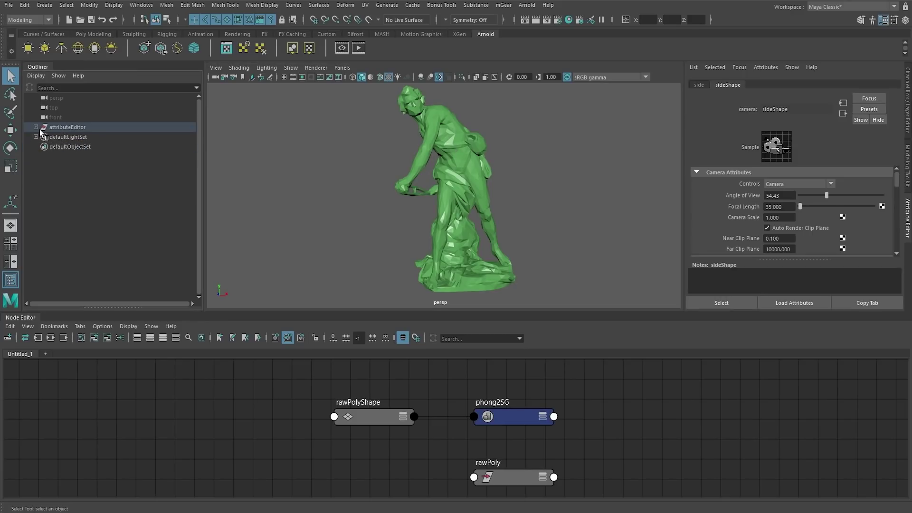
{"action": "key", "text": "ctrl+z"}
{"action": "left_click", "coordinate": [36, 137]}
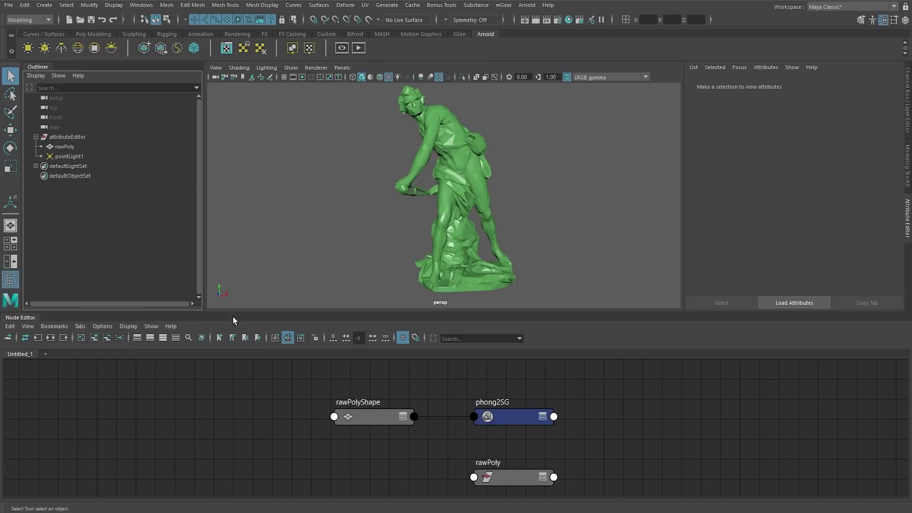
- Give the Outliner more height and toggle DAG Objects Only to compare the listings, leaving the filter off
{"action": "left_click_drag", "start_coordinate": [237, 312], "coordinate": [236, 355]}
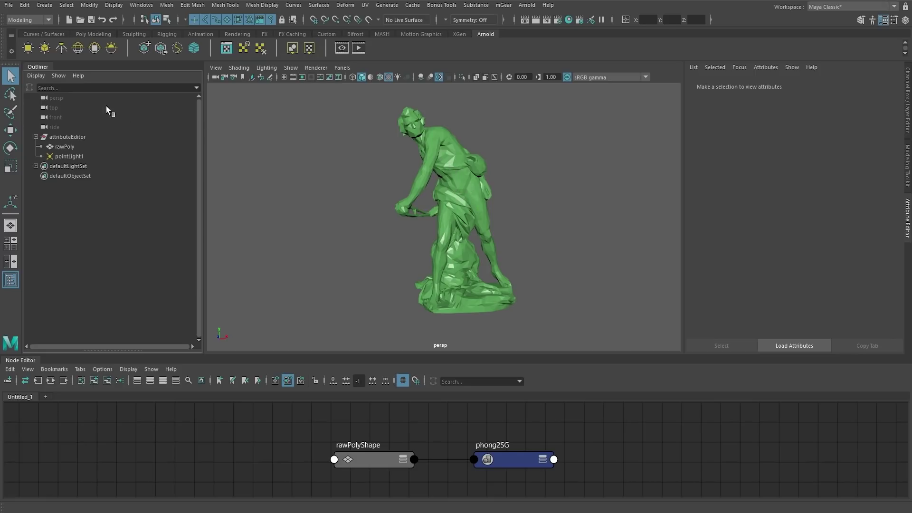
{"action": "left_click", "coordinate": [39, 77]}
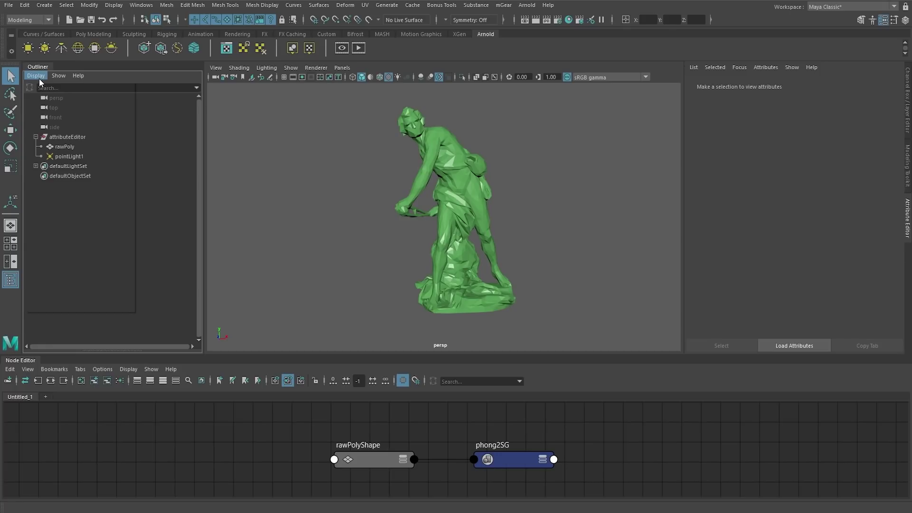
{"action": "left_click", "coordinate": [64, 96]}
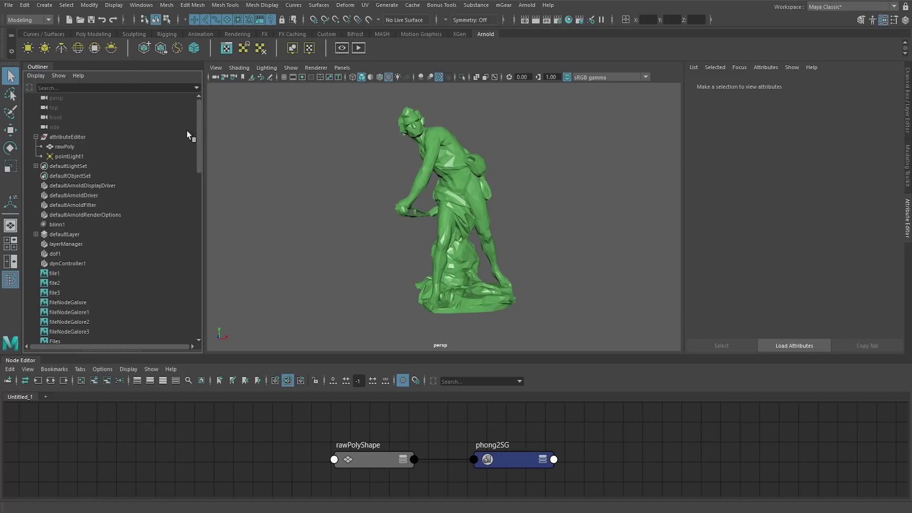
{"action": "left_click", "coordinate": [31, 76]}
{"action": "left_click", "coordinate": [55, 94]}
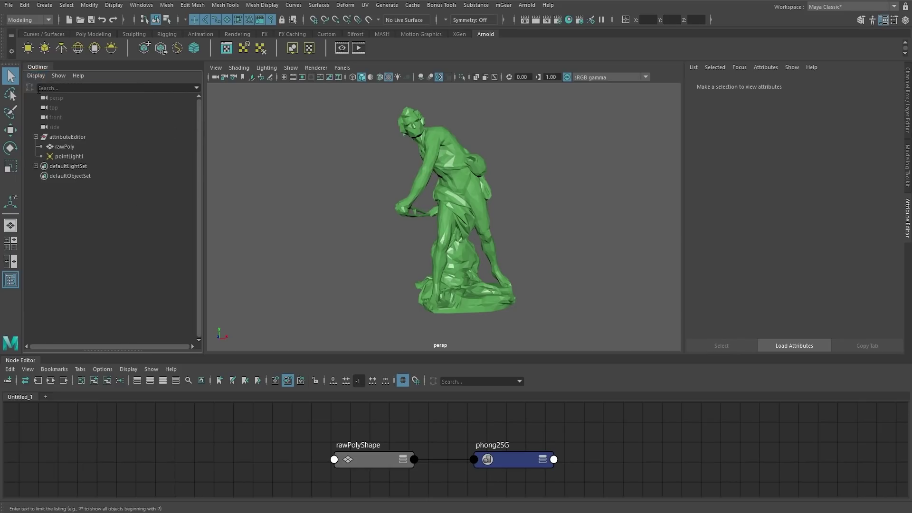
{"action": "left_click", "coordinate": [35, 76]}
{"action": "left_click", "coordinate": [40, 92]}
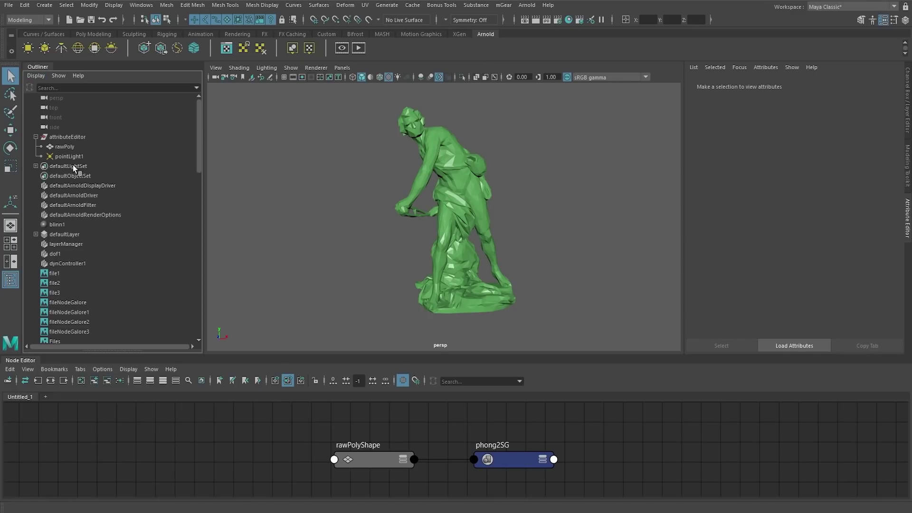
{"action": "left_click", "coordinate": [35, 77]}
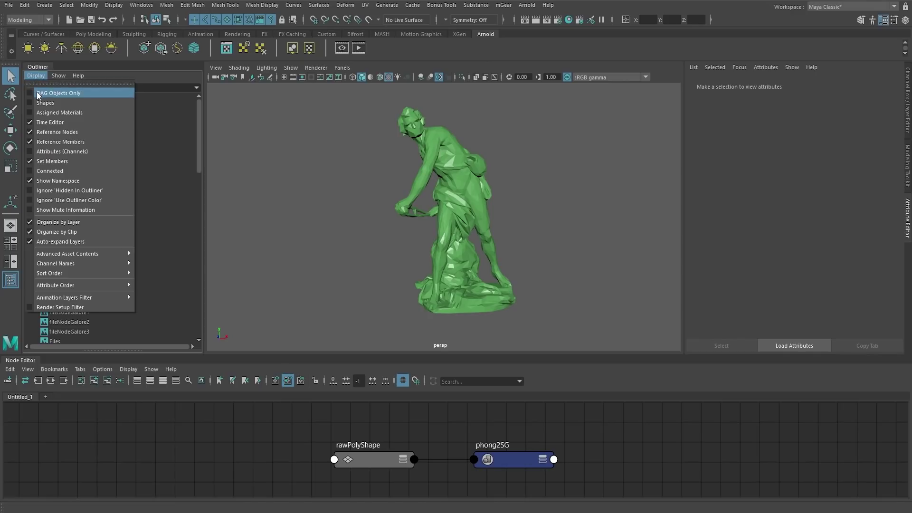
{"action": "left_click", "coordinate": [43, 92]}
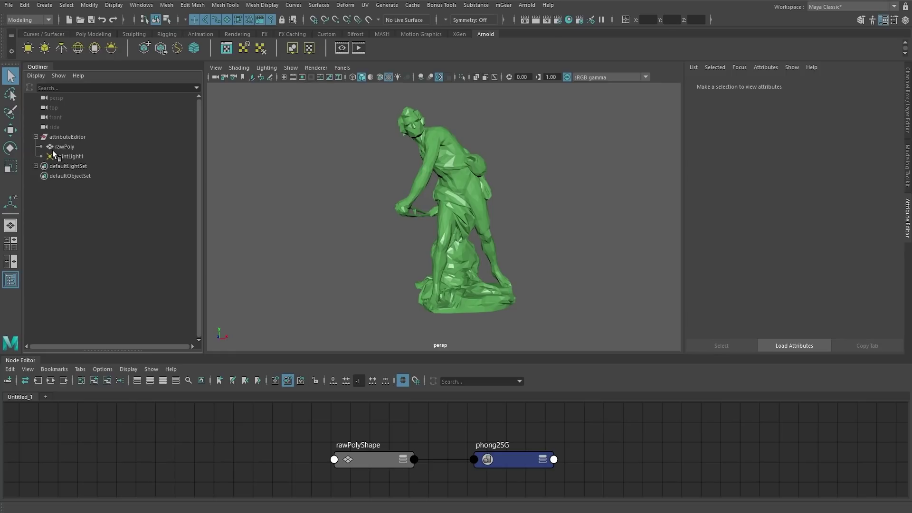
{"action": "left_click", "coordinate": [36, 76]}
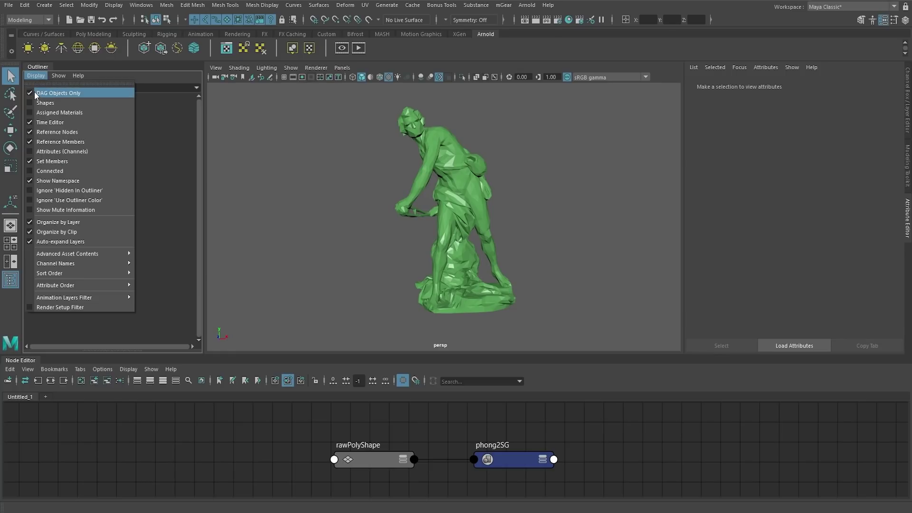
{"action": "left_click", "coordinate": [35, 92]}
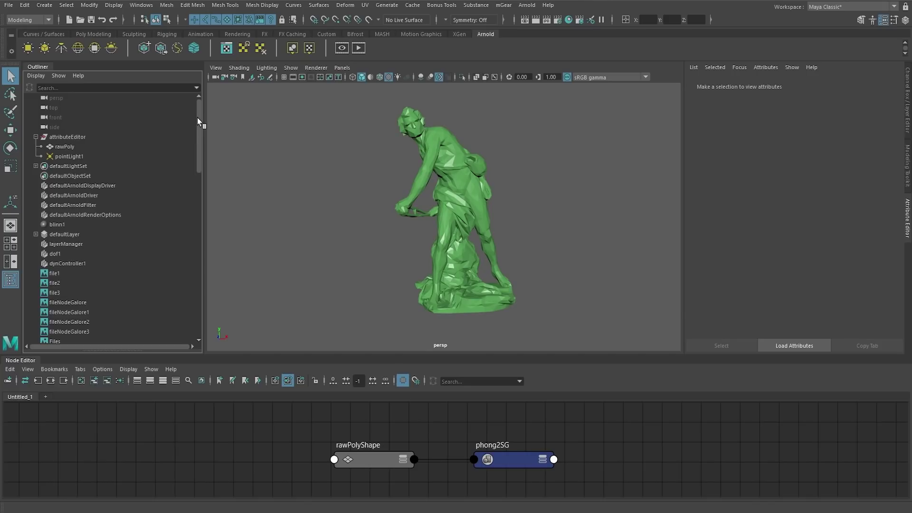
- Select the file texture nodes from file1 to NotAttachedSadFace3 and look over the neighbouring material nodes
{"action": "left_click_drag", "start_coordinate": [197, 118], "coordinate": [199, 161]}
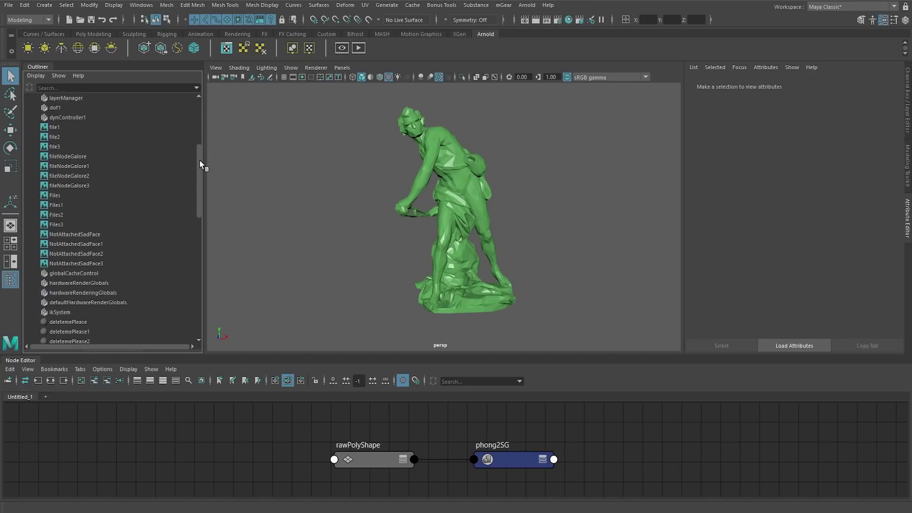
{"action": "left_click", "coordinate": [65, 127]}
{"action": "left_click", "coordinate": [81, 264], "text": "shift"}
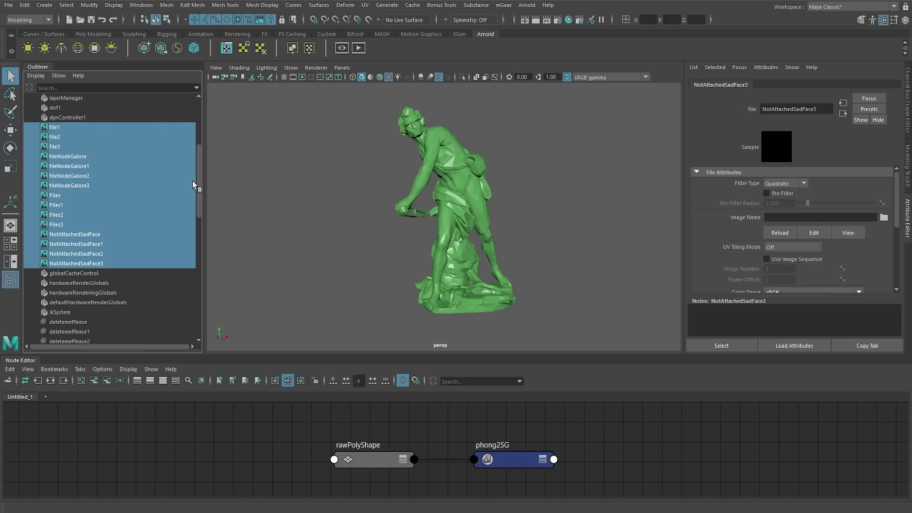
{"action": "left_click_drag", "start_coordinate": [196, 183], "coordinate": [199, 221]}
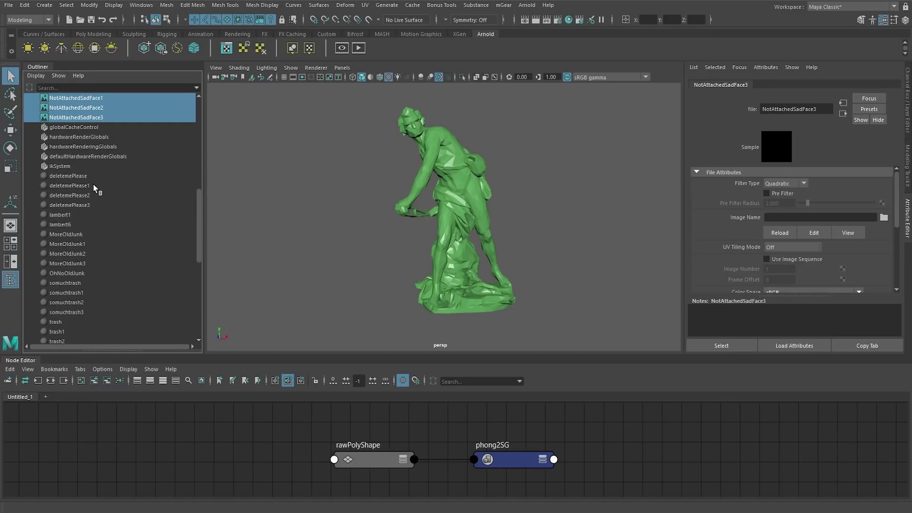
{"action": "scroll", "coordinate": [71, 219], "scroll_direction": "up", "scroll_amount": 8}
{"action": "scroll", "coordinate": [59, 233], "scroll_direction": "down", "scroll_amount": 3}
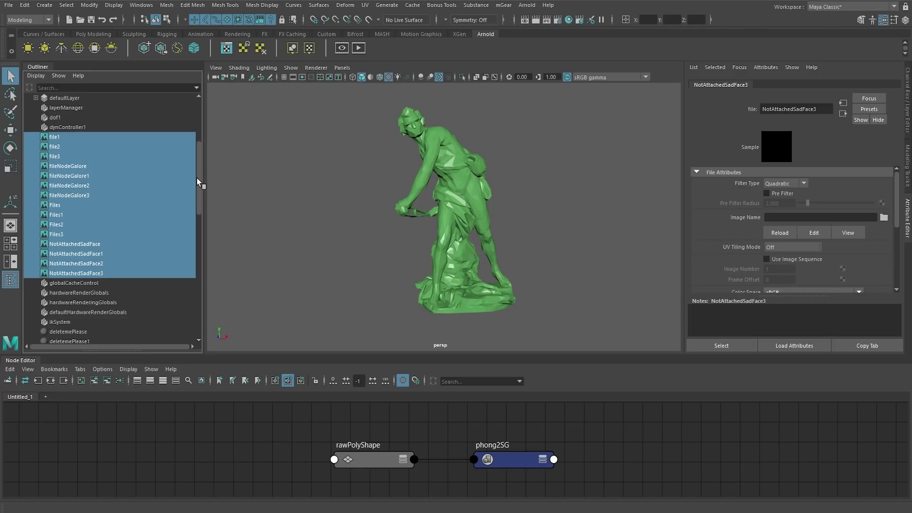
- Inspect the somuchtrash1 lambert material, clear the selection, and review the rest of the scene's node list
{"action": "left_click_drag", "start_coordinate": [197, 179], "coordinate": [83, 223]}
{"action": "left_click", "coordinate": [90, 282]}
{"action": "scroll", "coordinate": [88, 282], "scroll_direction": "down", "scroll_amount": 8}
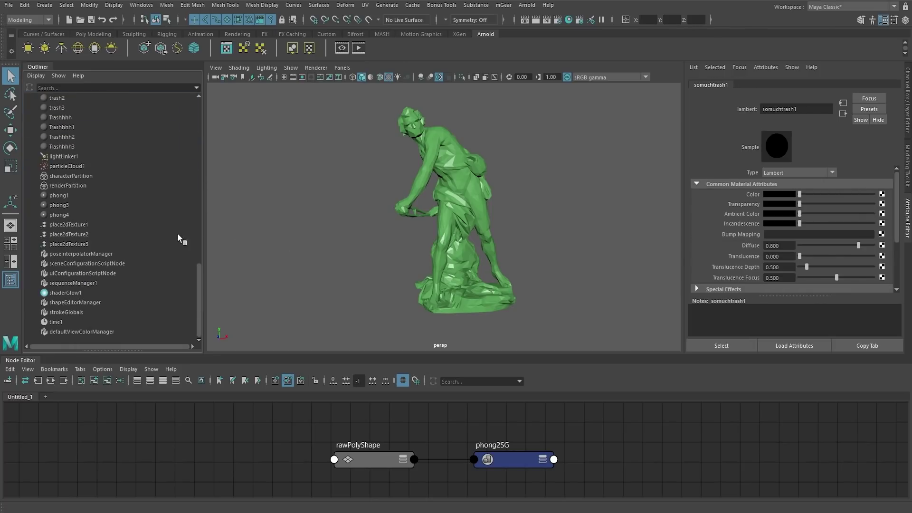
{"action": "scroll", "coordinate": [144, 236], "scroll_direction": "up", "scroll_amount": 8}
{"action": "left_click", "coordinate": [295, 203]}
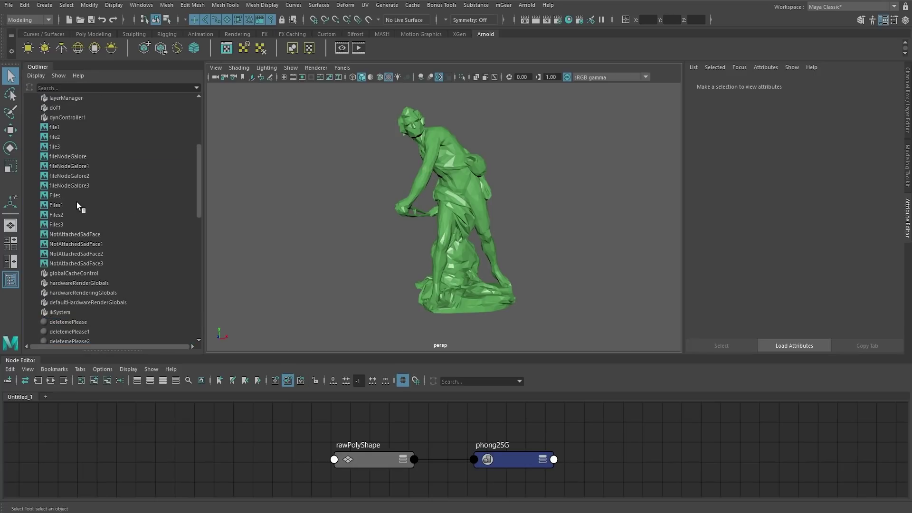
{"action": "scroll", "coordinate": [86, 205], "scroll_direction": "up", "scroll_amount": 5}
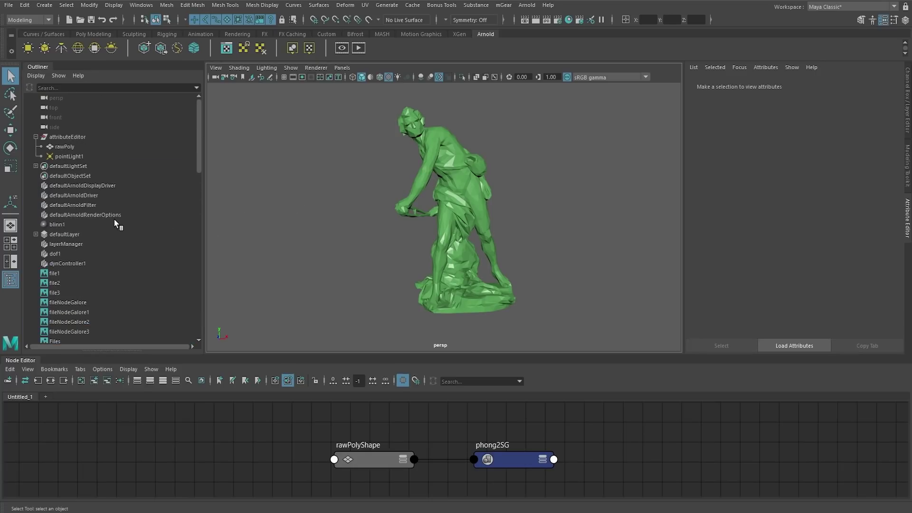
{"action": "scroll", "coordinate": [79, 200], "scroll_direction": "down", "scroll_amount": 3}
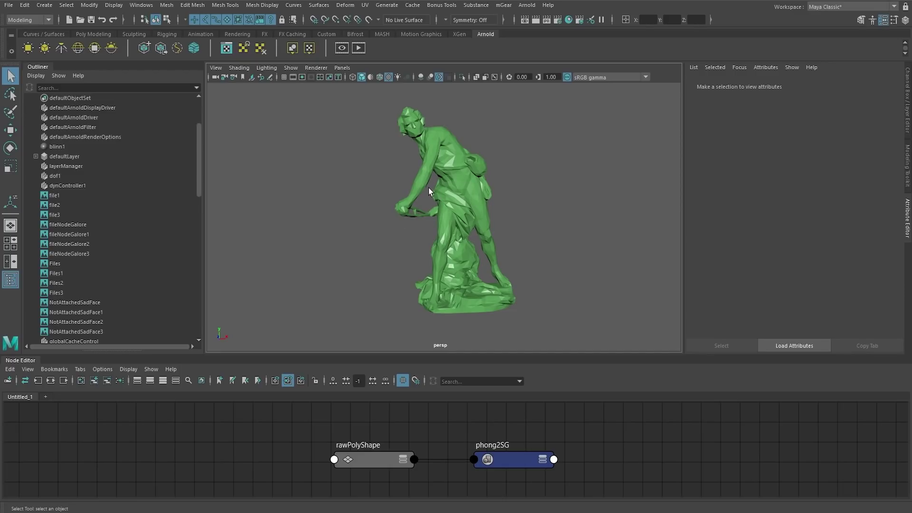
- Select the statue mesh, view it from a slightly different angle, and deselect it
{"action": "left_click", "coordinate": [452, 182]}
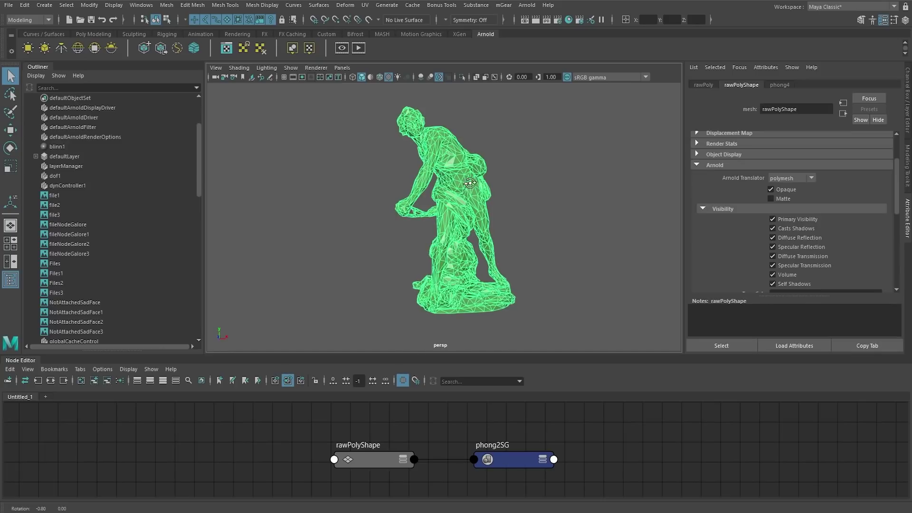
{"action": "left_click_drag", "start_coordinate": [457, 181], "coordinate": [477, 180], "text": "alt"}
{"action": "left_click", "coordinate": [504, 175]}
{"action": "scroll", "coordinate": [109, 220], "scroll_direction": "down", "scroll_amount": 10}
{"action": "scroll", "coordinate": [111, 218], "scroll_direction": "up", "scroll_amount": 10}
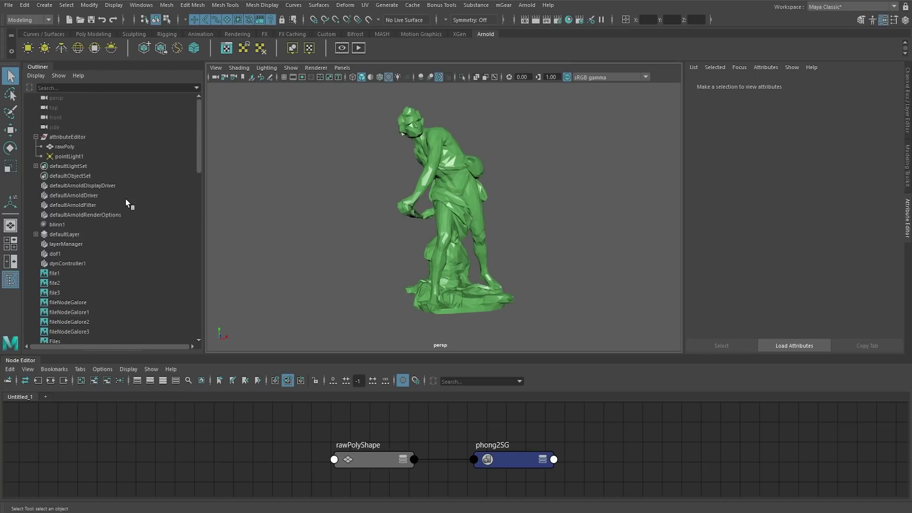
- Check the attributes of file1, reselect the file nodes through NotAttachedSadFace3, and clear the selection
{"action": "scroll", "coordinate": [114, 193], "scroll_direction": "down", "scroll_amount": 4}
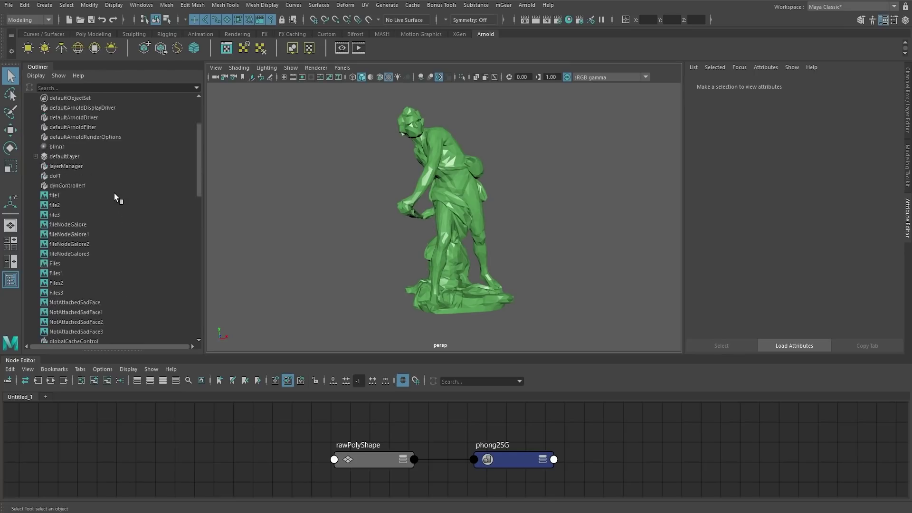
{"action": "left_click", "coordinate": [57, 197]}
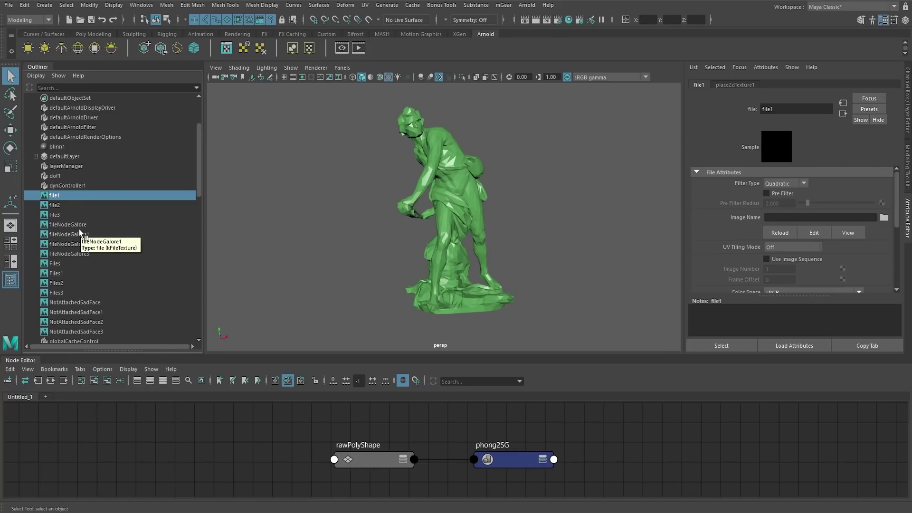
{"action": "scroll", "coordinate": [76, 230], "scroll_direction": "down", "scroll_amount": 4}
{"action": "left_click", "coordinate": [73, 252], "text": "shift"}
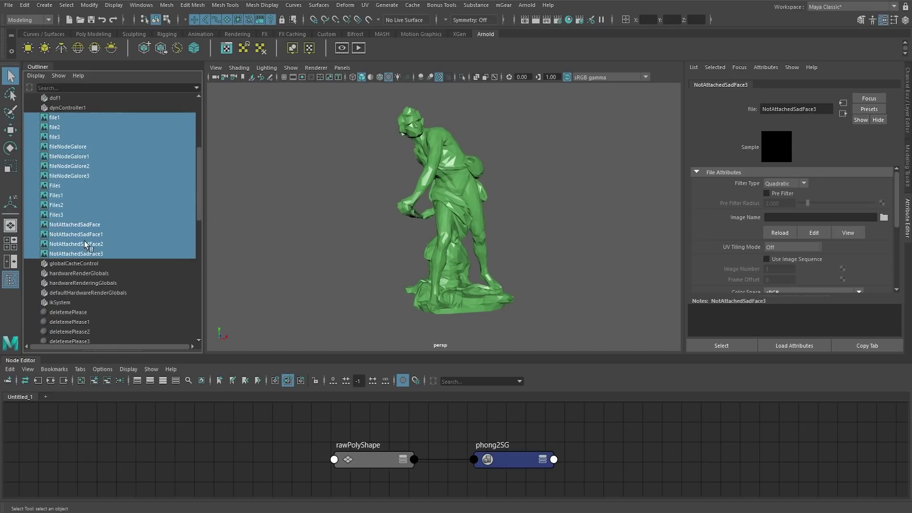
{"action": "scroll", "coordinate": [85, 234], "scroll_direction": "up", "scroll_amount": 4}
{"action": "scroll", "coordinate": [63, 229], "scroll_direction": "up", "scroll_amount": 4}
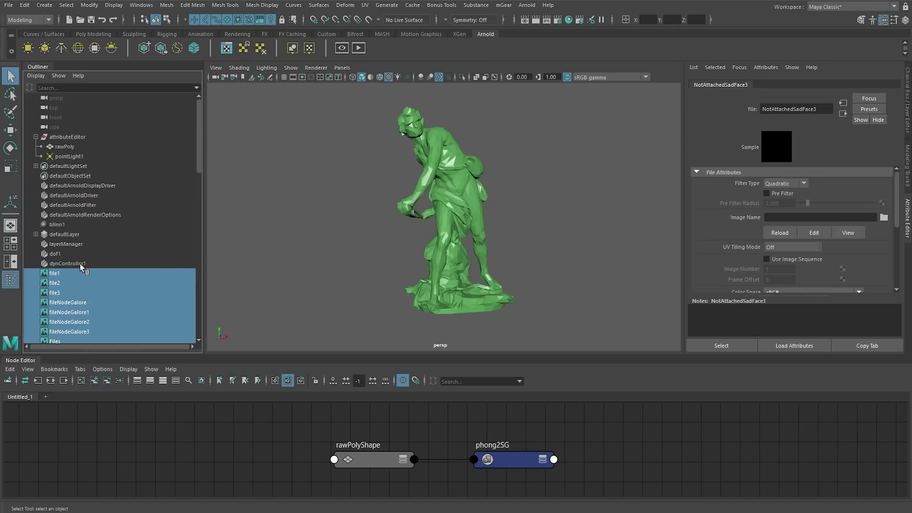
{"action": "left_click", "coordinate": [265, 212]}
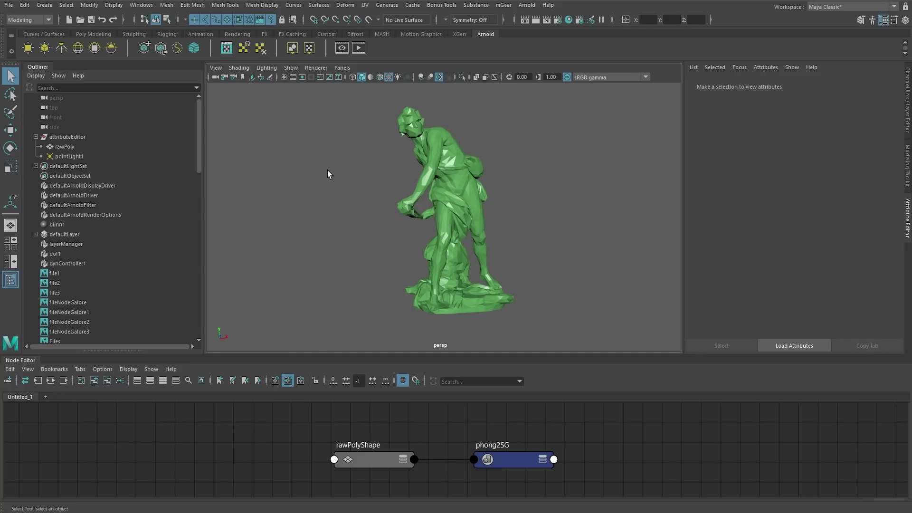
- Open the Hypershade, move its window clear of the Outliner, and show its editing commands
{"action": "left_click", "coordinate": [569, 19]}
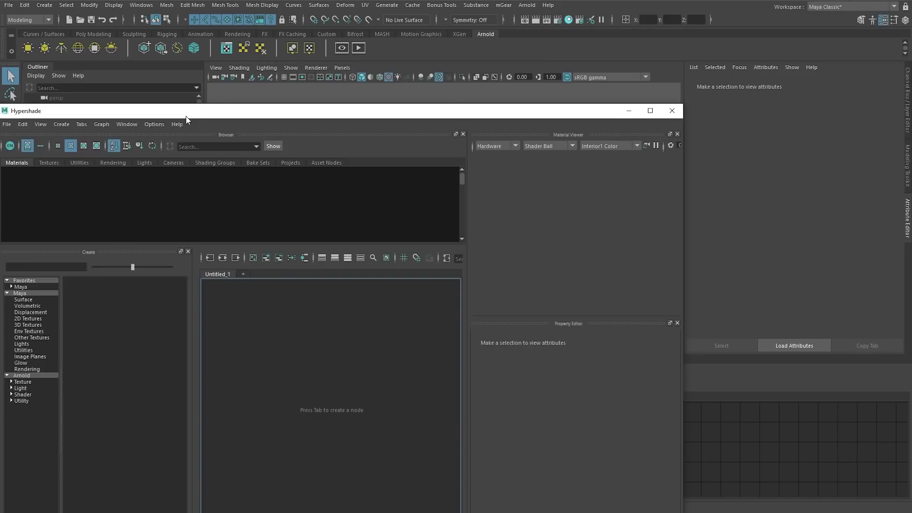
{"action": "left_click_drag", "start_coordinate": [187, 116], "coordinate": [672, 123]}
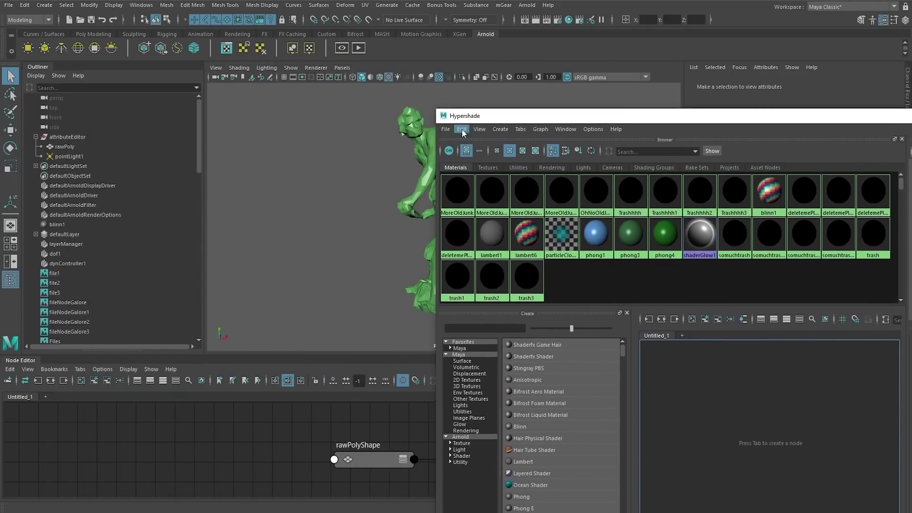
{"action": "left_click", "coordinate": [461, 130]}
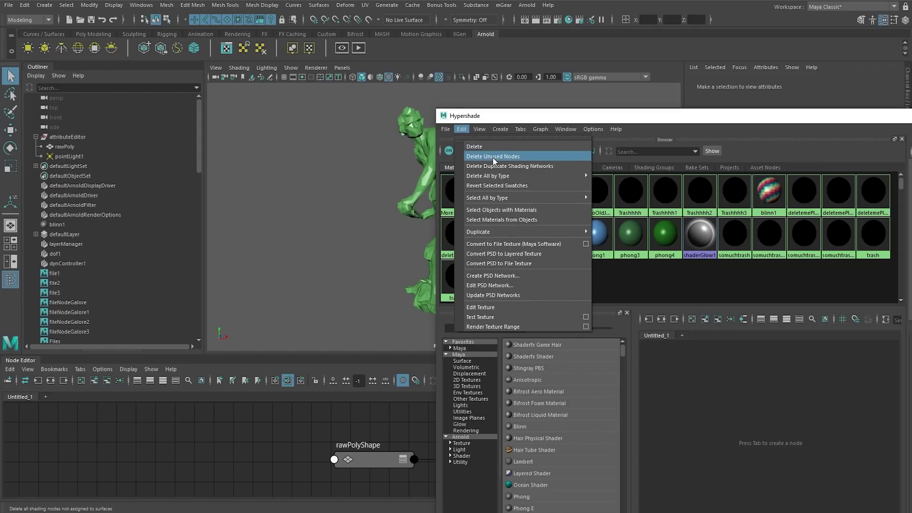
- Graph the fileNodeGalore2 texture node in the Node Editor to check whether it has connections
{"action": "left_click", "coordinate": [84, 310]}
{"action": "middle_click_drag", "start_coordinate": [85, 320], "coordinate": [197, 437]}
{"action": "scroll", "coordinate": [200, 430], "scroll_direction": "up", "scroll_amount": 2}
{"action": "left_click", "coordinate": [215, 440]}
{"action": "left_click", "coordinate": [50, 381]}
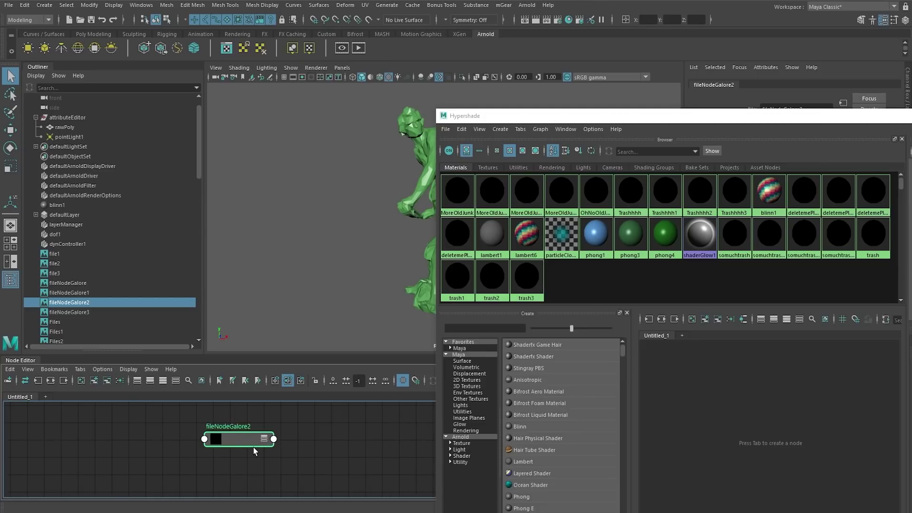
{"action": "scroll", "coordinate": [221, 430], "scroll_direction": "up", "scroll_amount": 3}
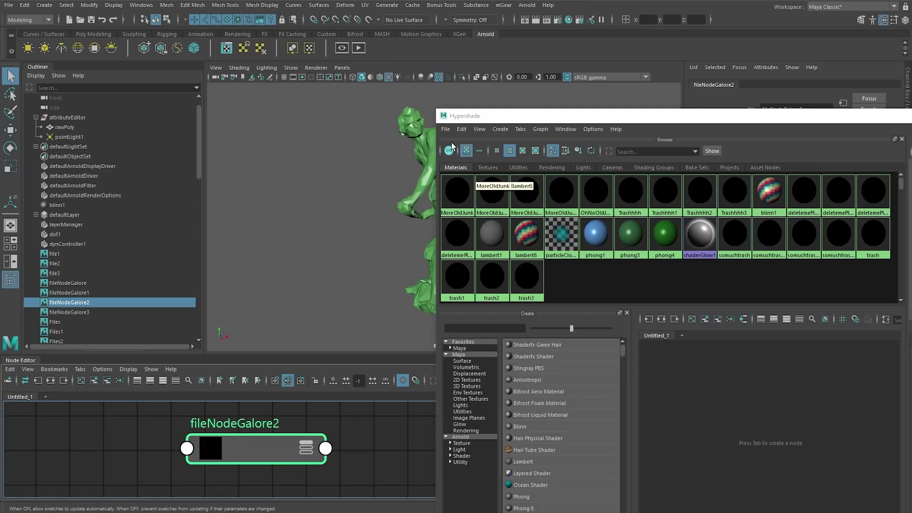
- Delete all unused shading nodes from the scene through the Hypershade
{"action": "left_click", "coordinate": [461, 130]}
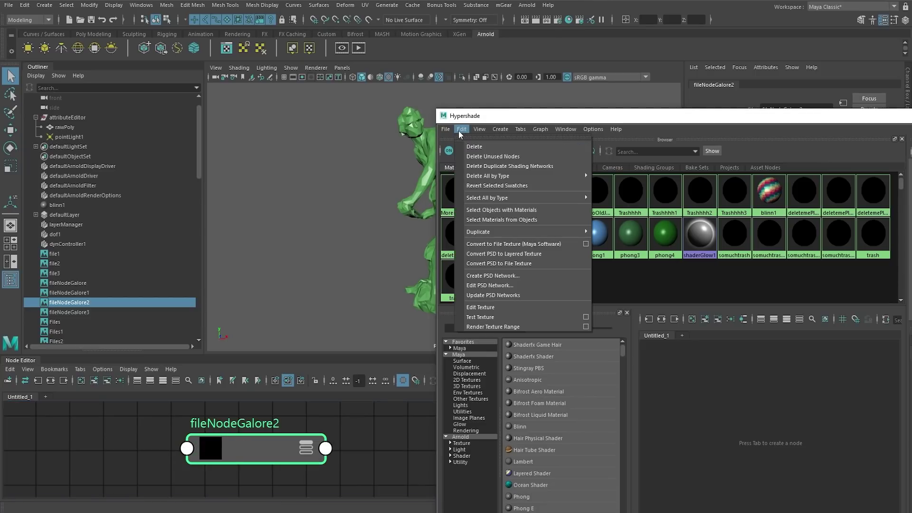
{"action": "left_click", "coordinate": [483, 157]}
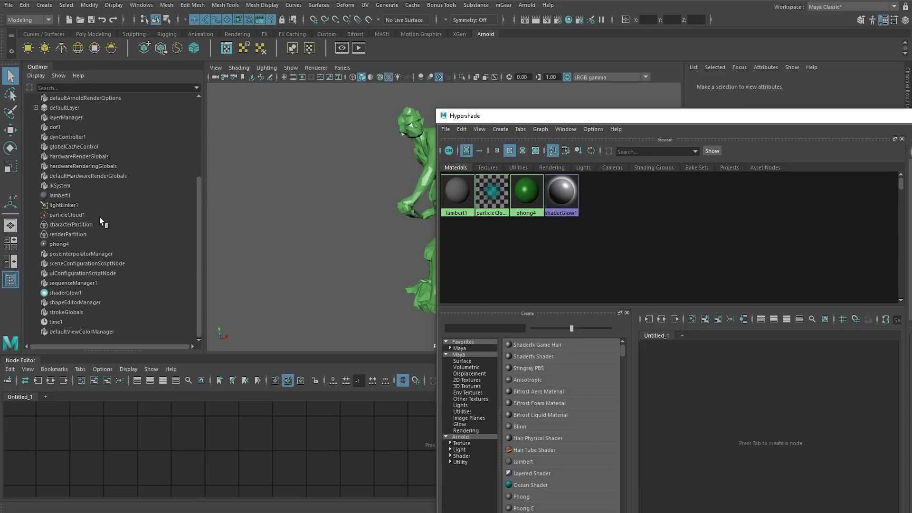
- Review the nodes remaining in the Outliner after the cleanup and move the Hypershade window clear of the statue
{"action": "scroll", "coordinate": [114, 223], "scroll_direction": "up", "scroll_amount": 1}
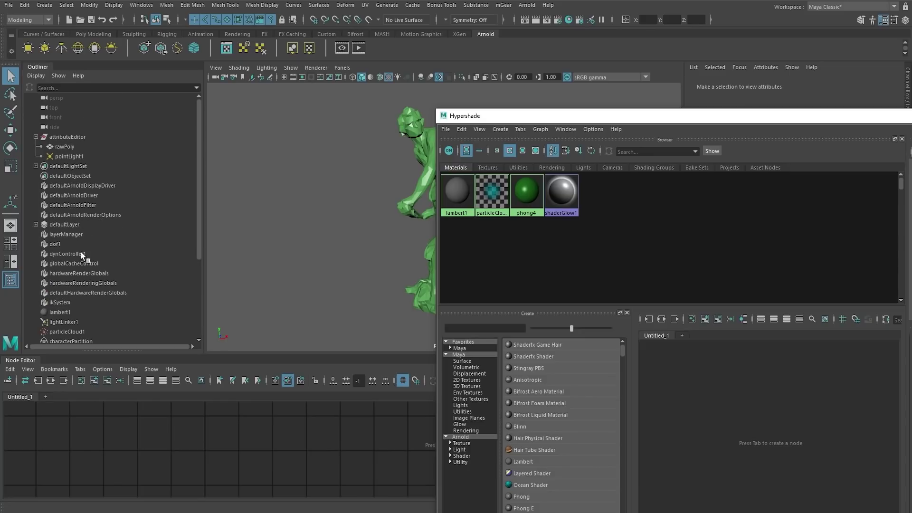
{"action": "scroll", "coordinate": [94, 235], "scroll_direction": "down", "scroll_amount": 4}
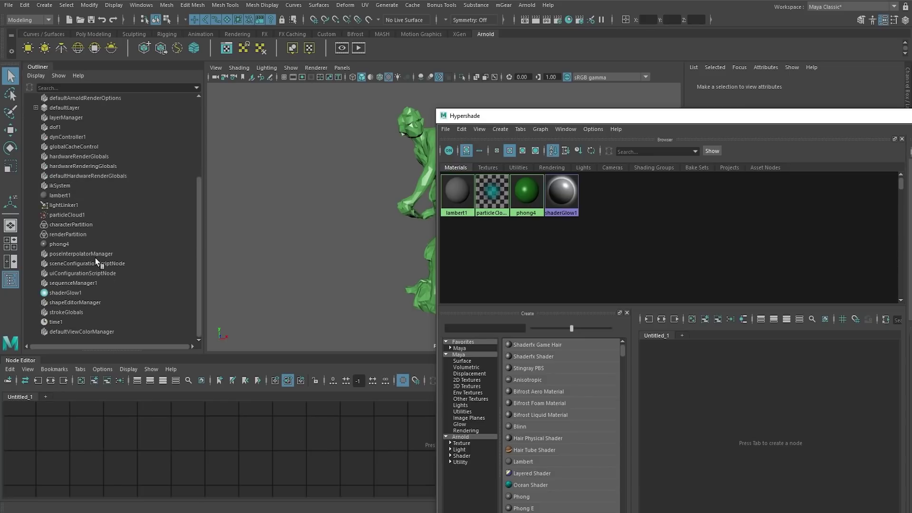
{"action": "scroll", "coordinate": [73, 295], "scroll_direction": "up", "scroll_amount": 4}
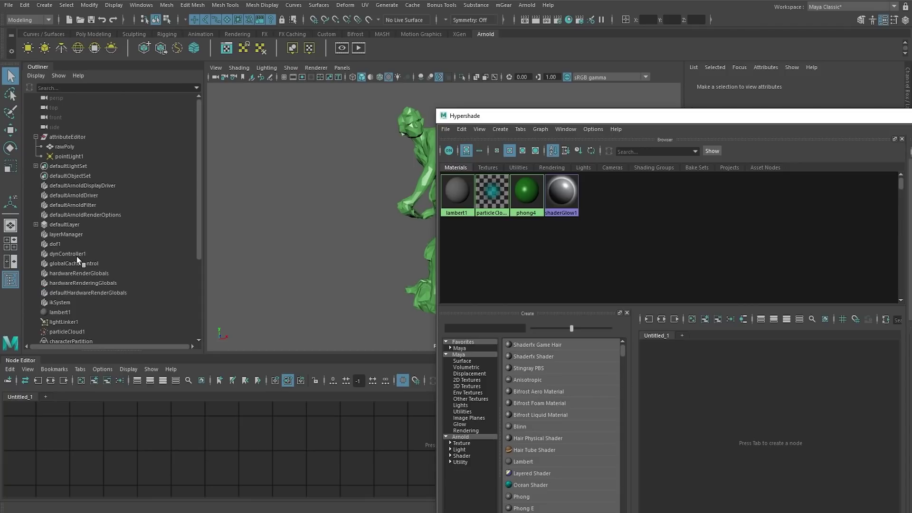
{"action": "left_click_drag", "start_coordinate": [471, 122], "coordinate": [597, 114]}
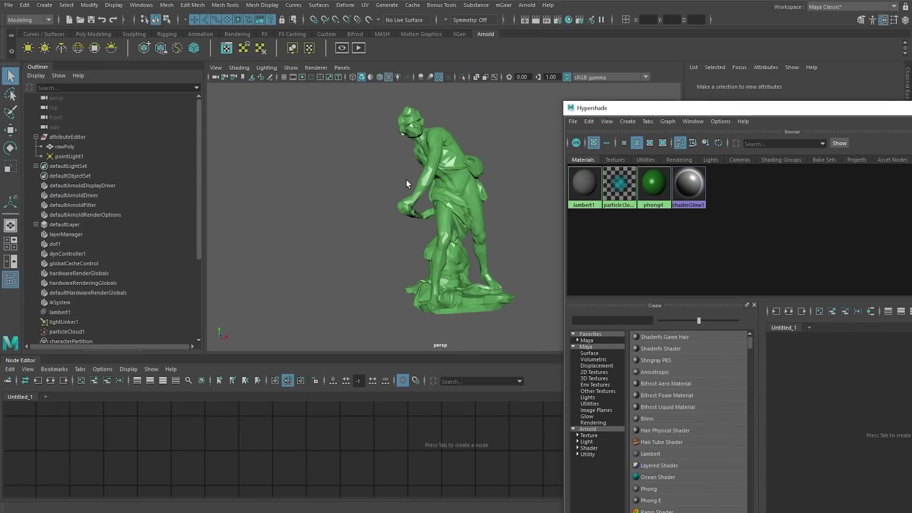
- Undo the unused-node deletion, select the fileNodeGalore texture node, and move the Hypershade window away from the node attributes
{"action": "scroll", "coordinate": [463, 180], "scroll_direction": "up", "scroll_amount": 5}
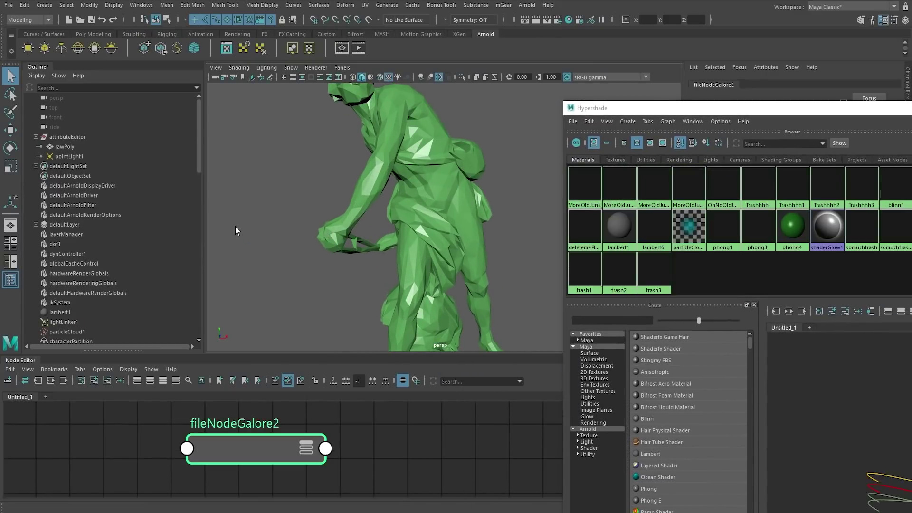
{"action": "scroll", "coordinate": [93, 243], "scroll_direction": "up", "scroll_amount": 5}
{"action": "scroll", "coordinate": [74, 170], "scroll_direction": "up", "scroll_amount": 3}
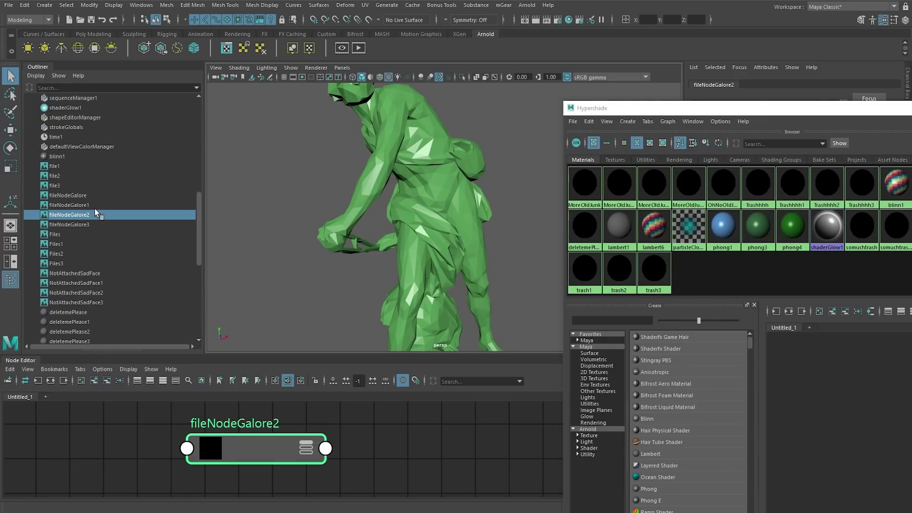
{"action": "left_click", "coordinate": [68, 203]}
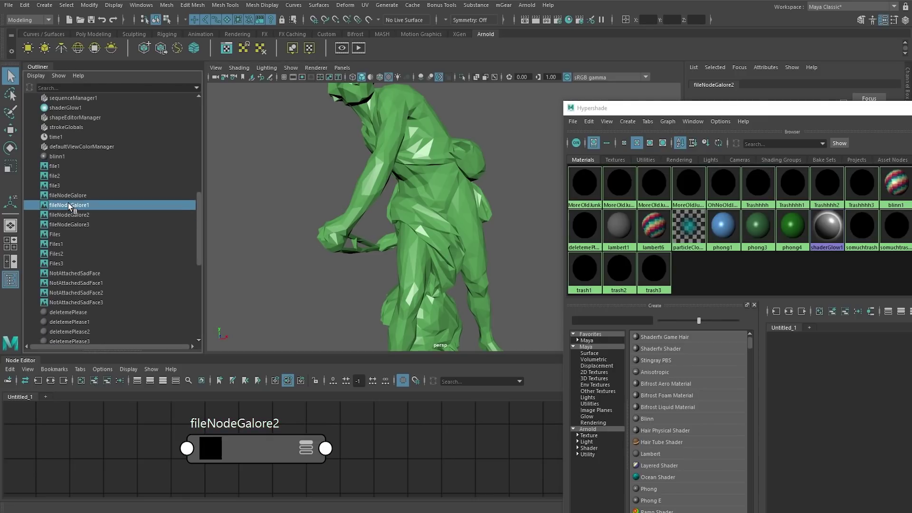
{"action": "left_click", "coordinate": [78, 195]}
{"action": "left_click_drag", "start_coordinate": [604, 112], "coordinate": [601, 374]}
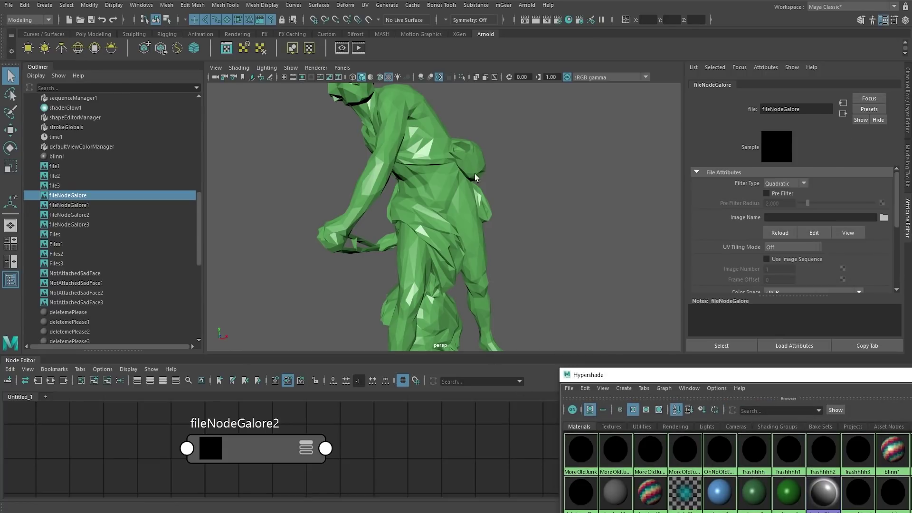
- Connect the fileNodeGalore1 texture to the Color and Transparency of the statue's phong4 material
{"action": "left_click", "coordinate": [463, 199]}
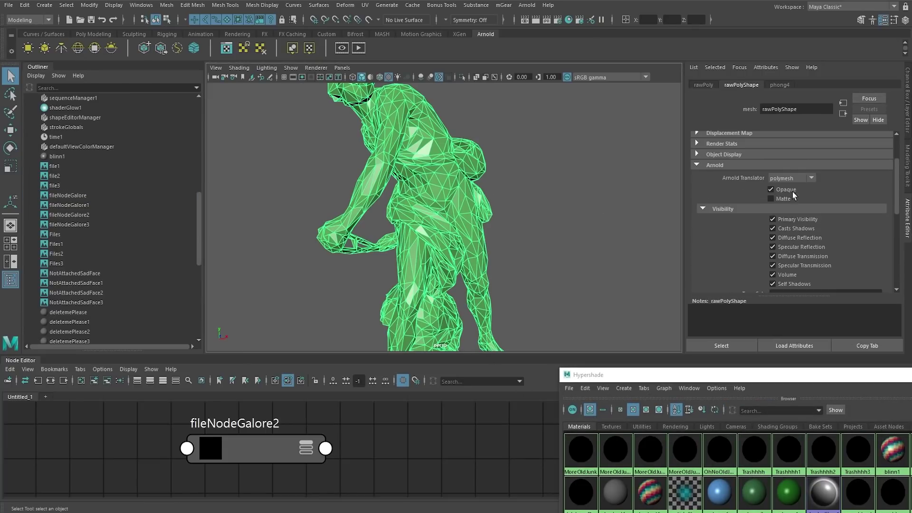
{"action": "left_click", "coordinate": [786, 84]}
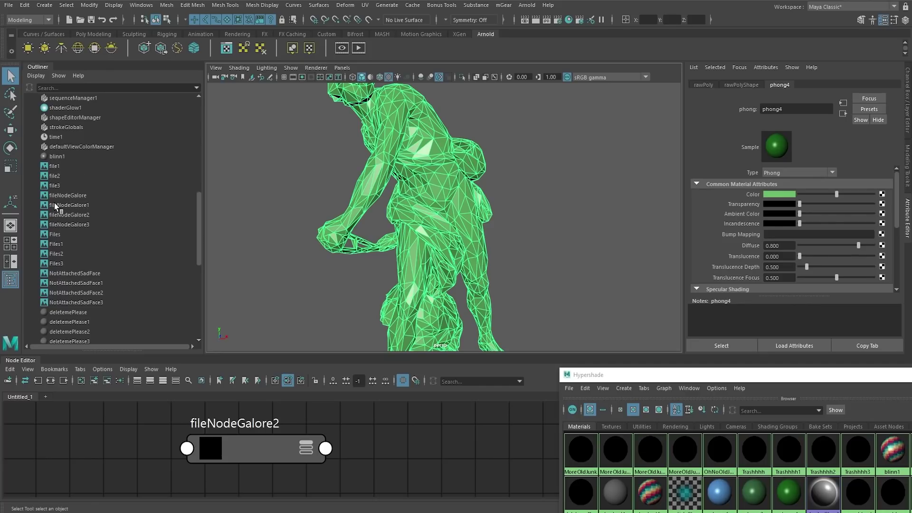
{"action": "middle_click_drag", "start_coordinate": [56, 205], "coordinate": [736, 202]}
{"action": "middle_click_drag", "start_coordinate": [61, 204], "coordinate": [742, 205]}
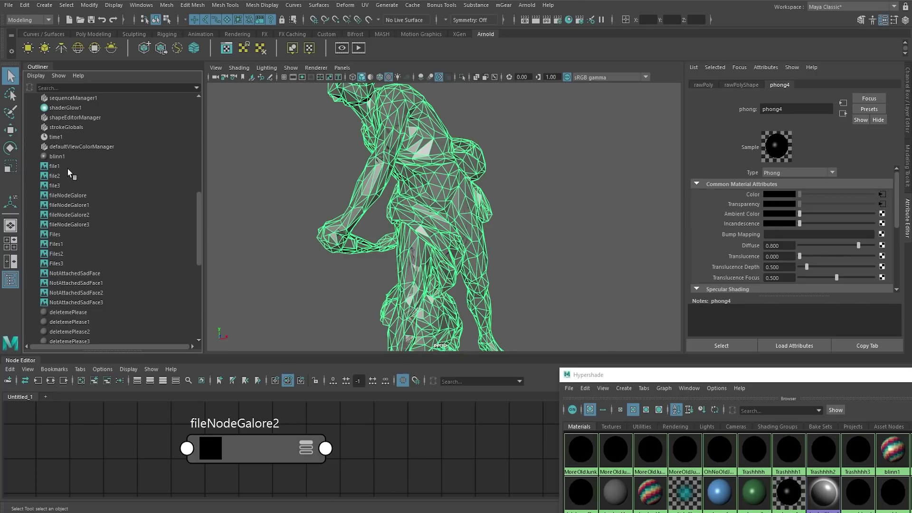
- Clear the statue selection, create a polygon cube, and graph the cube's connections in the Node Editor
{"action": "scroll", "coordinate": [102, 204], "scroll_direction": "up", "scroll_amount": 5}
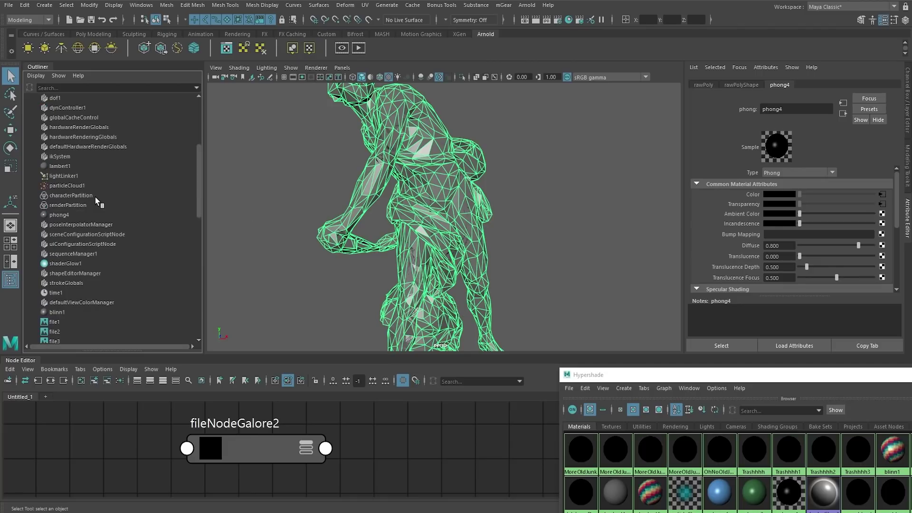
{"action": "scroll", "coordinate": [98, 202], "scroll_direction": "down", "scroll_amount": 6}
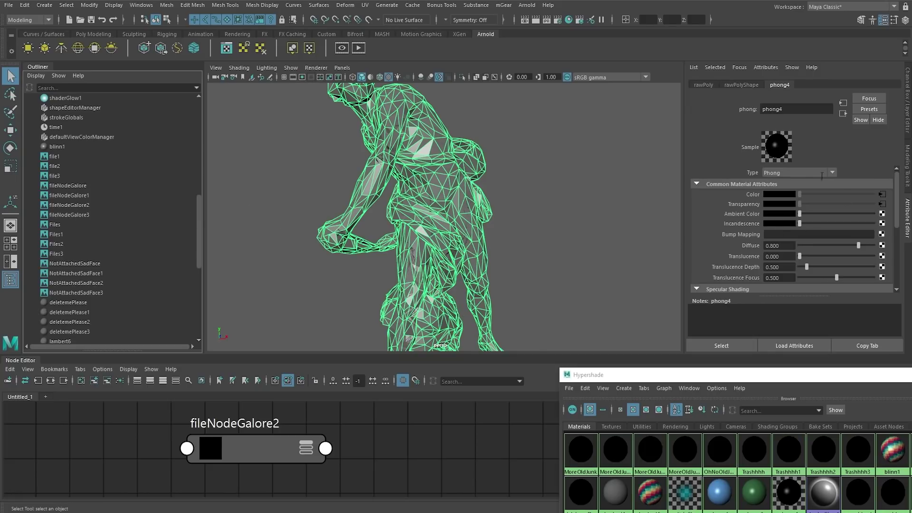
{"action": "left_click", "coordinate": [488, 135]}
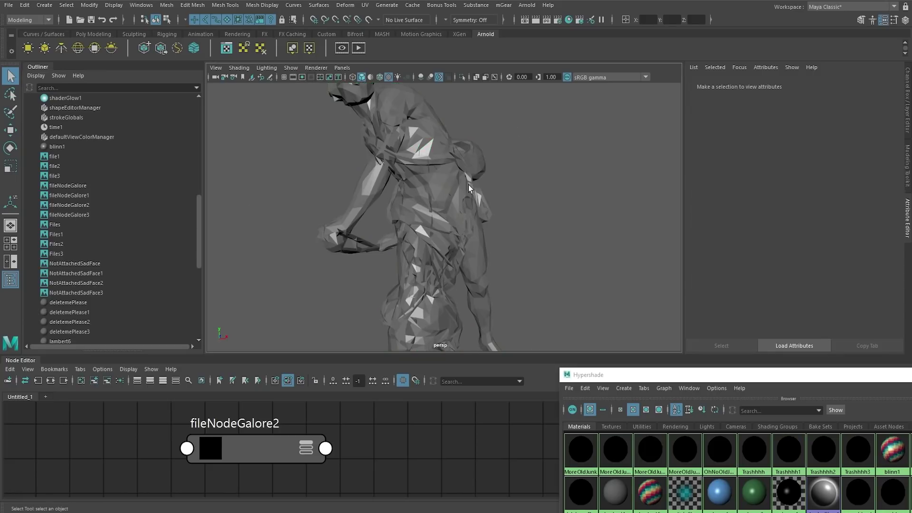
{"action": "right_click_drag", "start_coordinate": [468, 185], "coordinate": [432, 174], "text": "alt"}
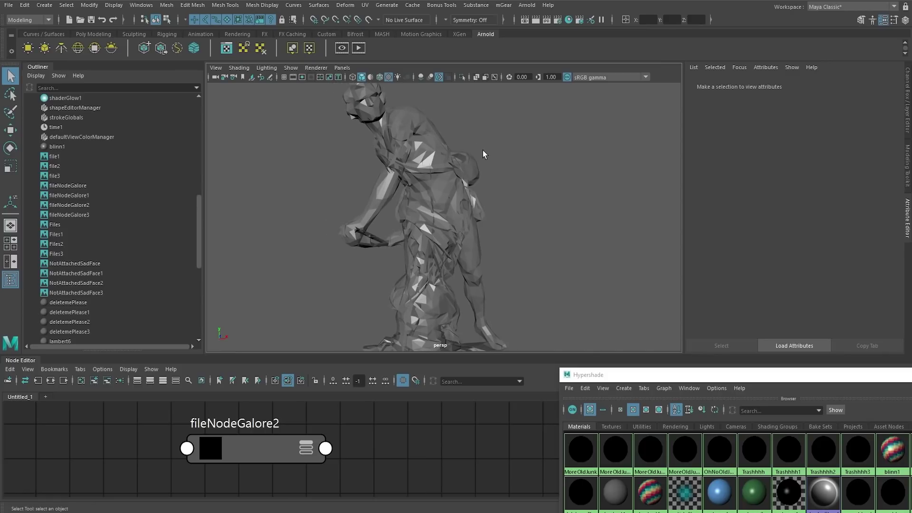
{"action": "left_click_drag", "start_coordinate": [444, 134], "coordinate": [451, 161], "text": "alt"}
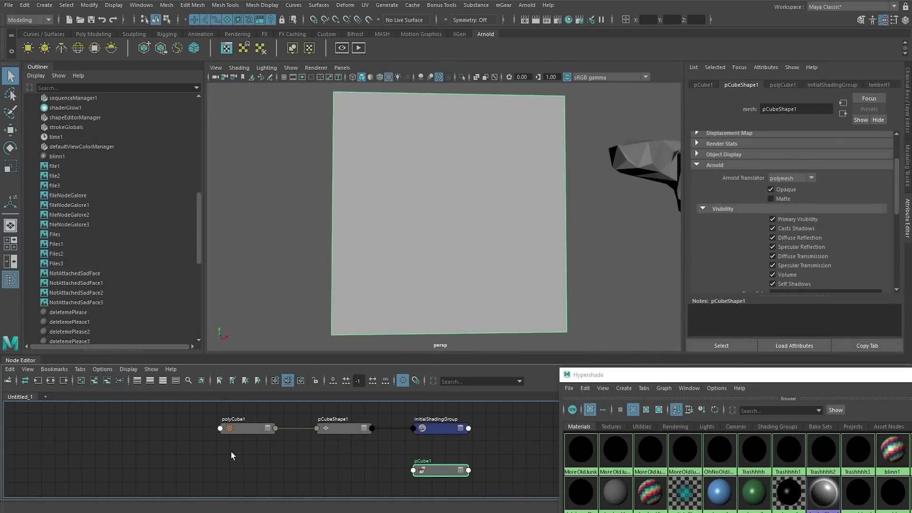
- Examine the cube's node network in the Node Editor and check the attributes of its polyCube1 history node
{"action": "scroll", "coordinate": [246, 434], "scroll_direction": "up", "scroll_amount": 2}
{"action": "middle_click_drag", "start_coordinate": [299, 447], "coordinate": [246, 456], "text": "alt"}
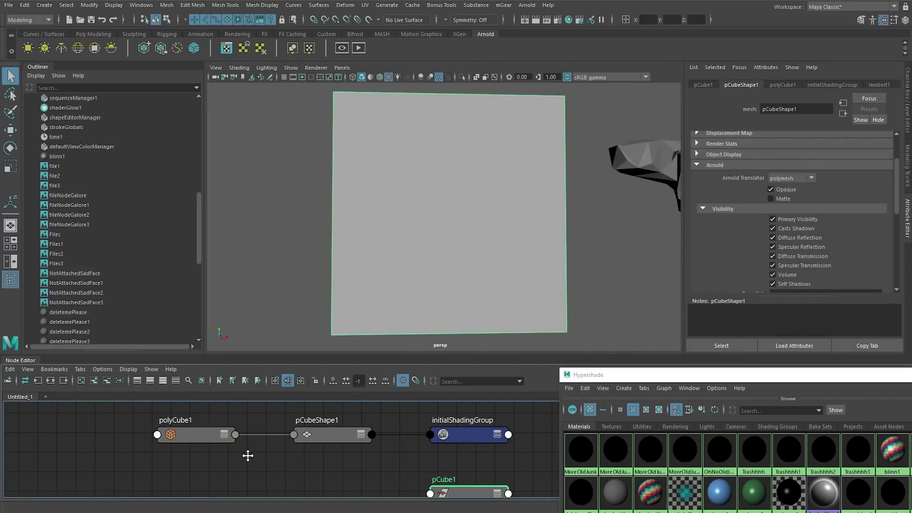
{"action": "middle_click_drag", "start_coordinate": [378, 463], "coordinate": [336, 431], "text": "alt"}
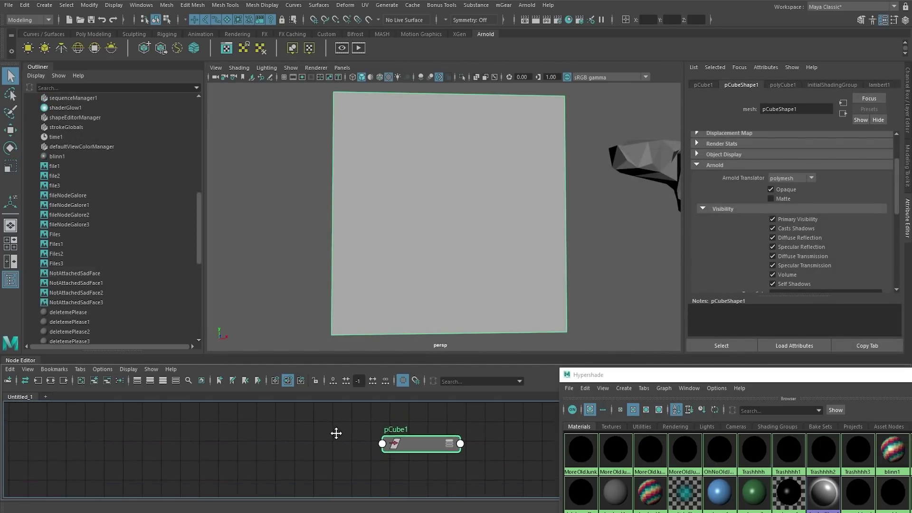
{"action": "middle_click_drag", "start_coordinate": [398, 467], "coordinate": [394, 482], "text": "alt"}
{"action": "middle_click_drag", "start_coordinate": [336, 458], "coordinate": [349, 485], "text": "alt"}
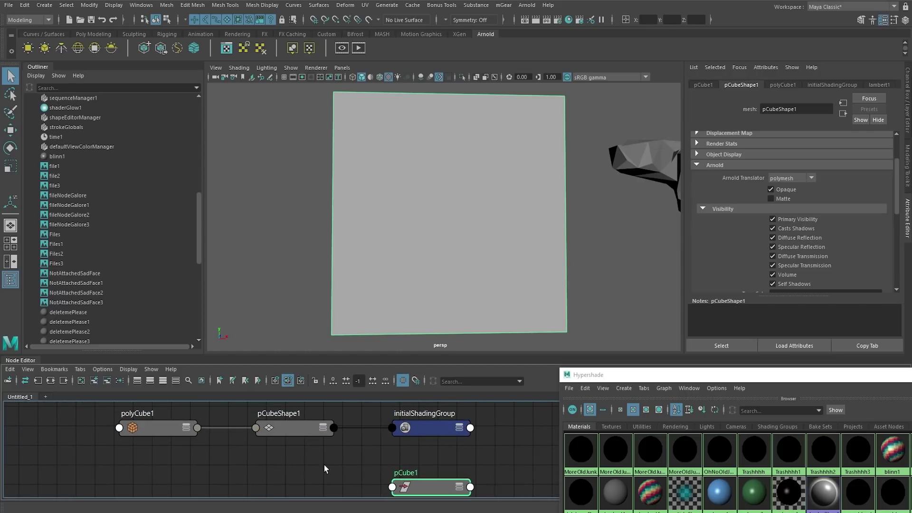
{"action": "left_click", "coordinate": [158, 431]}
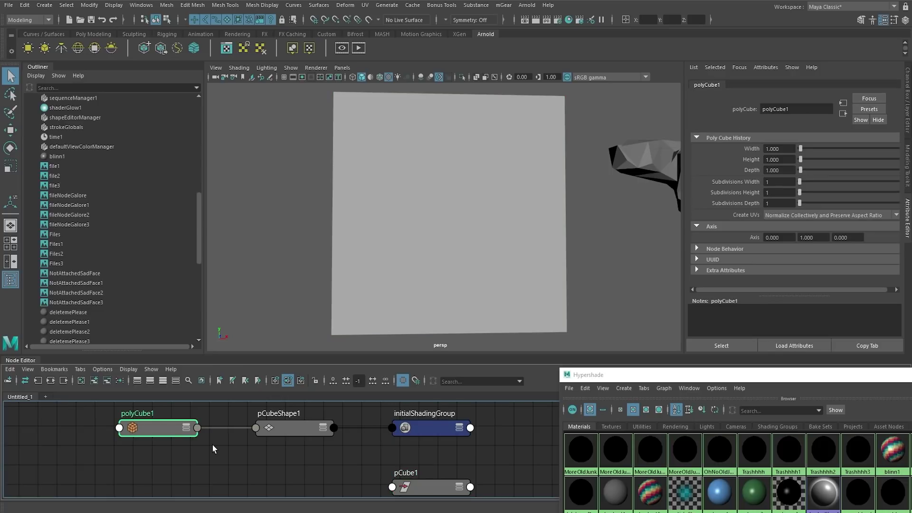
- Reselect the cube and inspect its pCube1 transform, pCubeShape1 shape and polyCube1 history attributes
{"action": "left_click", "coordinate": [425, 282]}
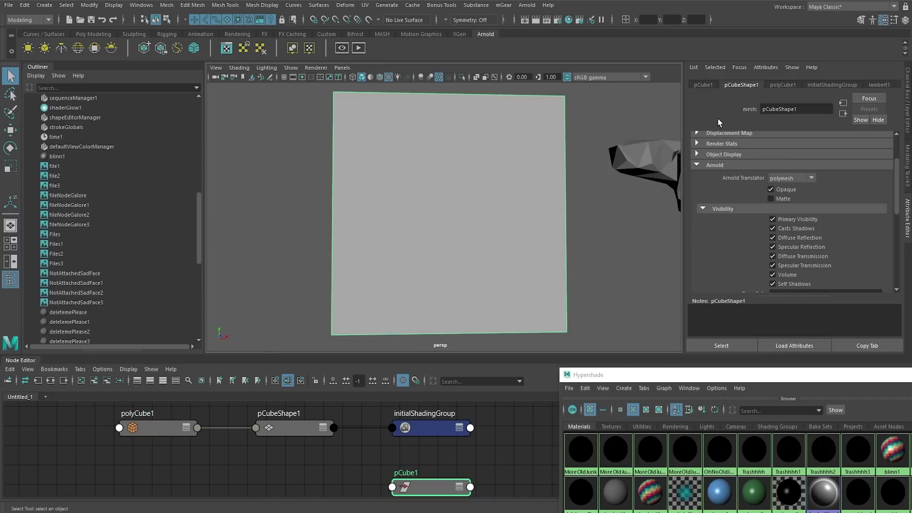
{"action": "scroll", "coordinate": [752, 86], "scroll_direction": "down", "scroll_amount": 1}
{"action": "scroll", "coordinate": [755, 85], "scroll_direction": "up", "scroll_amount": 2}
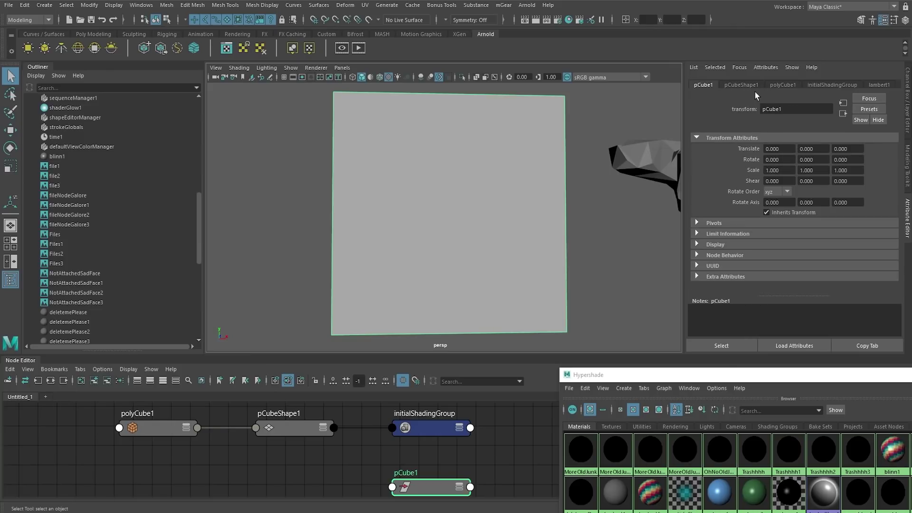
{"action": "left_click", "coordinate": [757, 86]}
{"action": "left_click", "coordinate": [784, 86]}
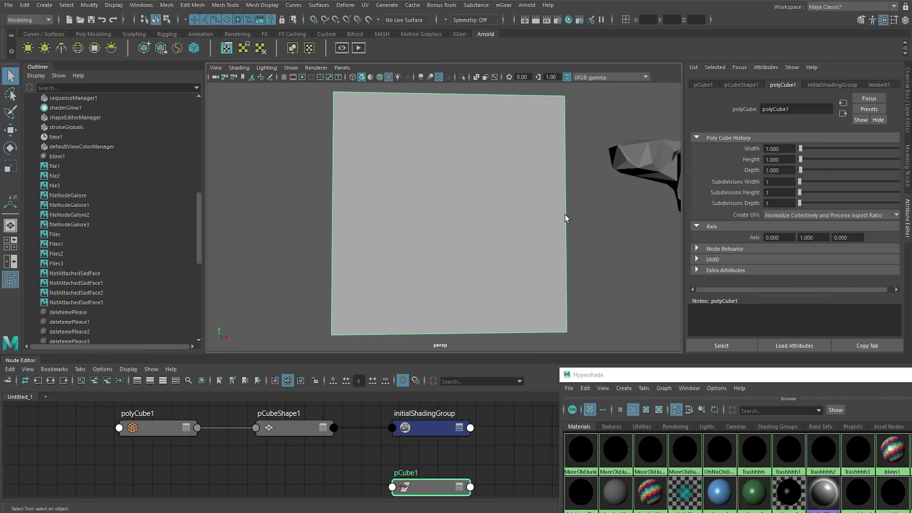
{"action": "left_click_drag", "start_coordinate": [499, 195], "coordinate": [440, 210], "text": "alt"}
{"action": "scroll", "coordinate": [451, 207], "scroll_direction": "down", "scroll_amount": 4}
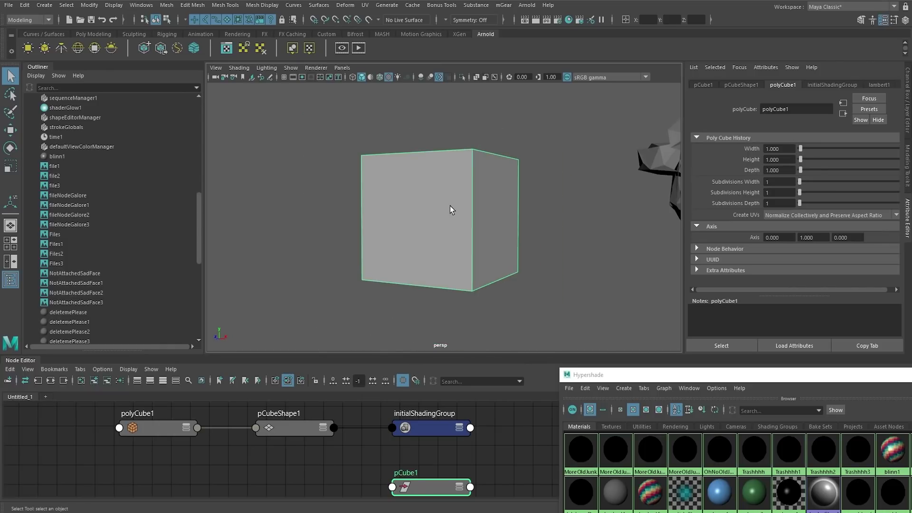
- Show the cube's channels, delete its construction history, and undo that deletion
{"action": "key", "text": "ctrl+a"}
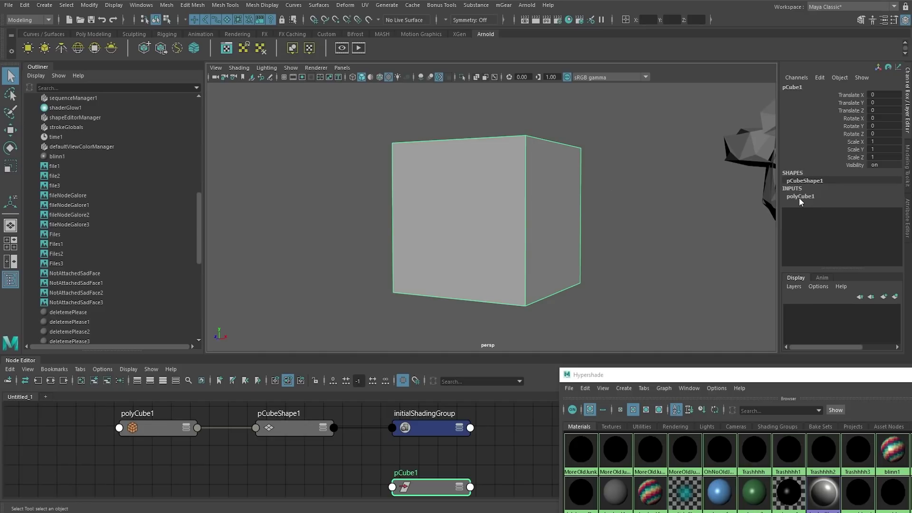
{"action": "key", "text": "alt+shift+d"}
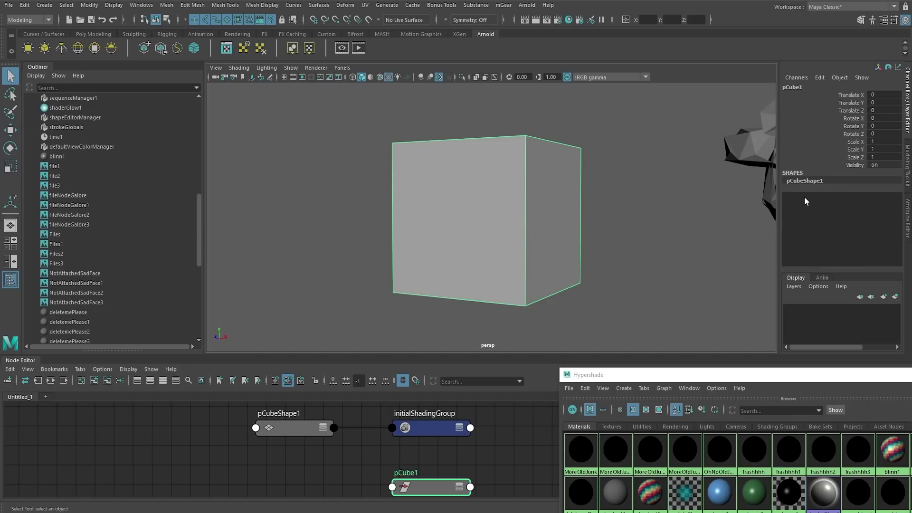
{"action": "key", "text": "ctrl+z"}
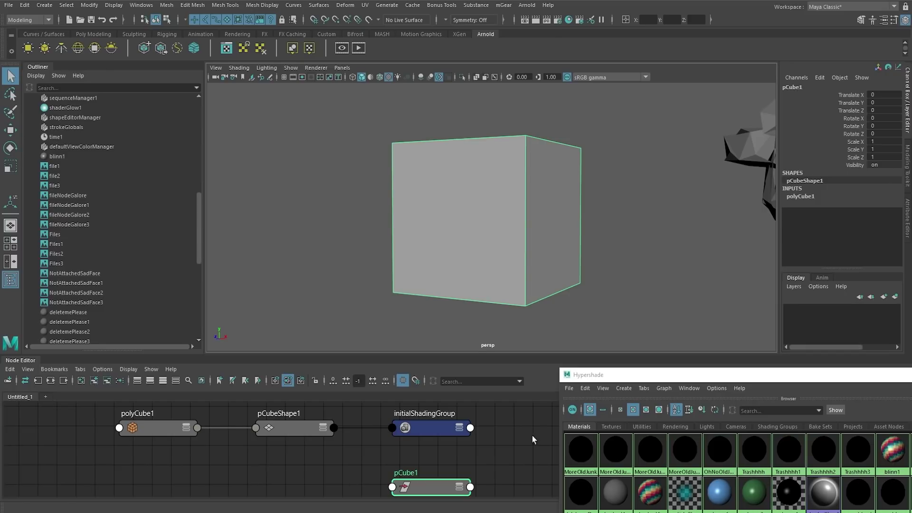
{"action": "left_click_drag", "start_coordinate": [589, 214], "coordinate": [481, 192], "text": "alt"}
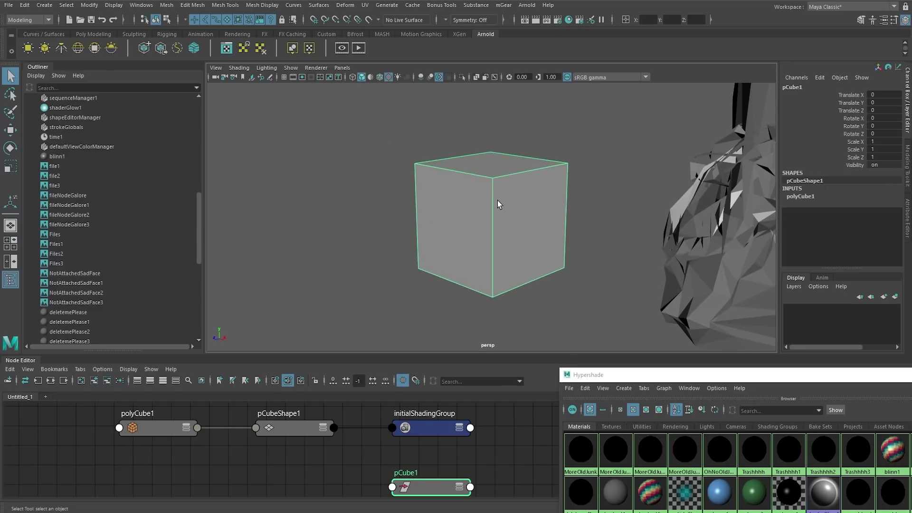